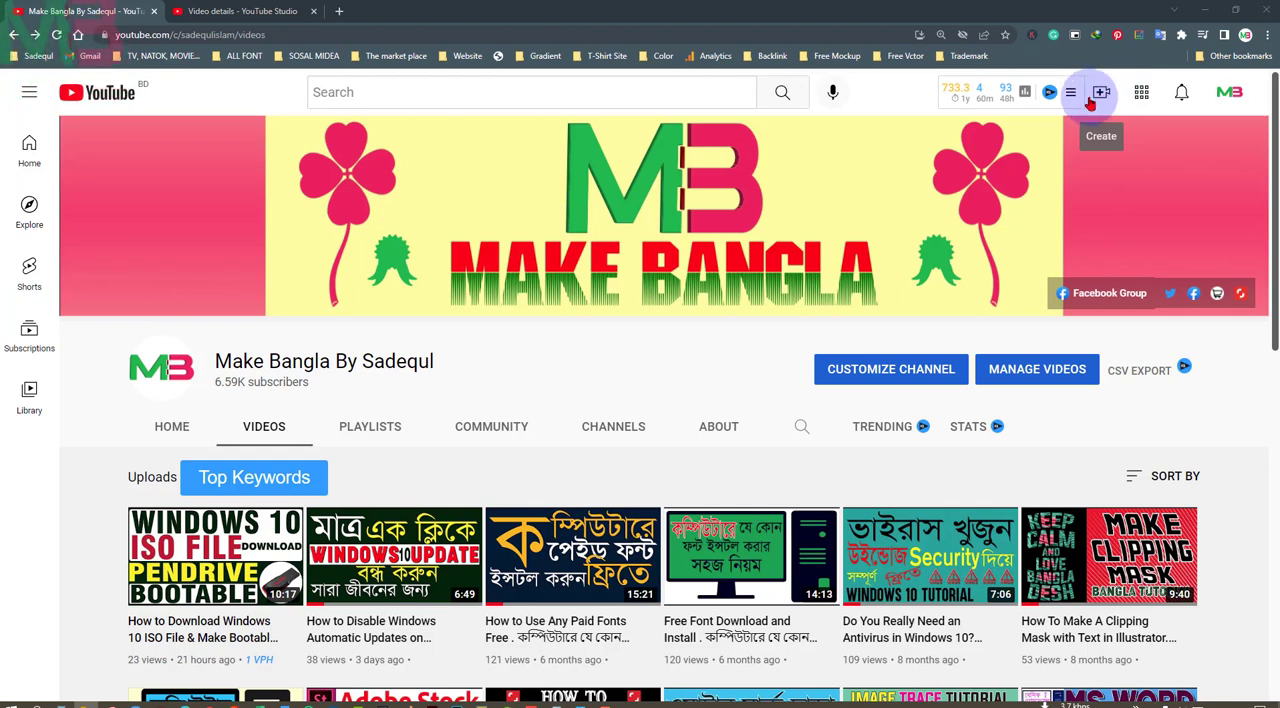
Start a new video upload using the "How to Withdraw Money From Creative Fabrica" video file from the Desktop folder
{"action": "left_click", "coordinate": [1104, 93]}
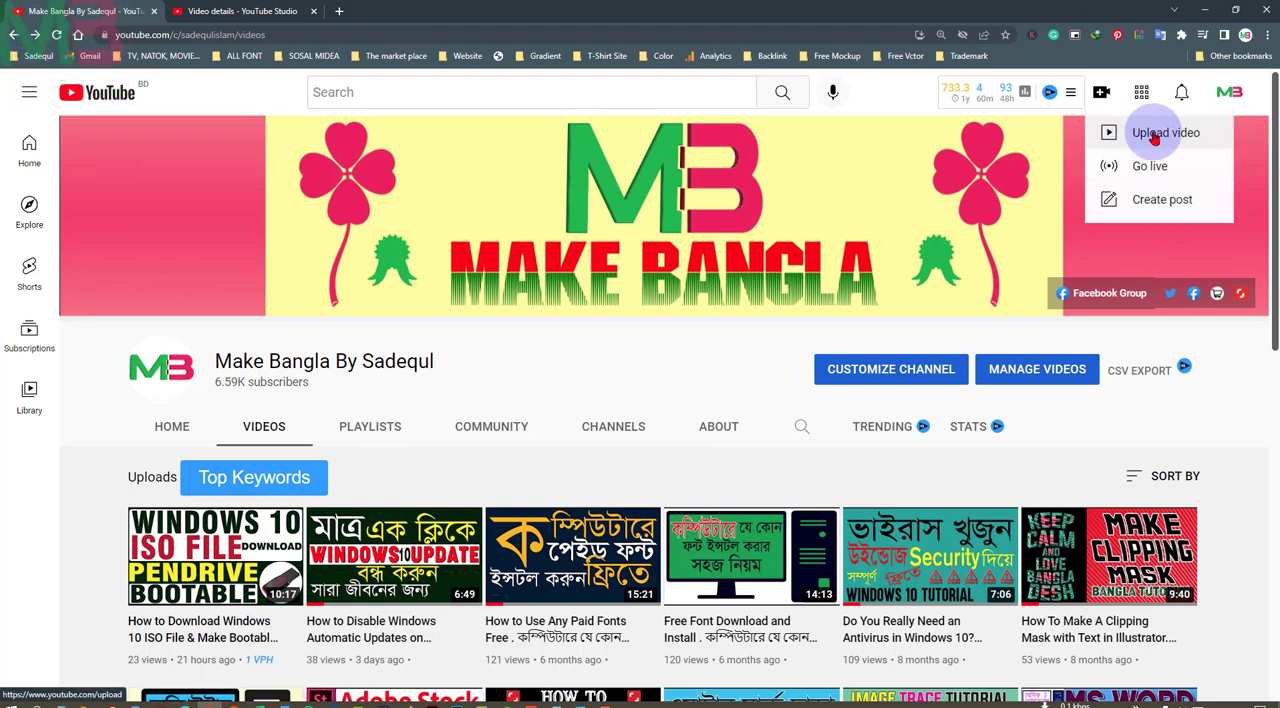
{"action": "left_click", "coordinate": [1186, 137]}
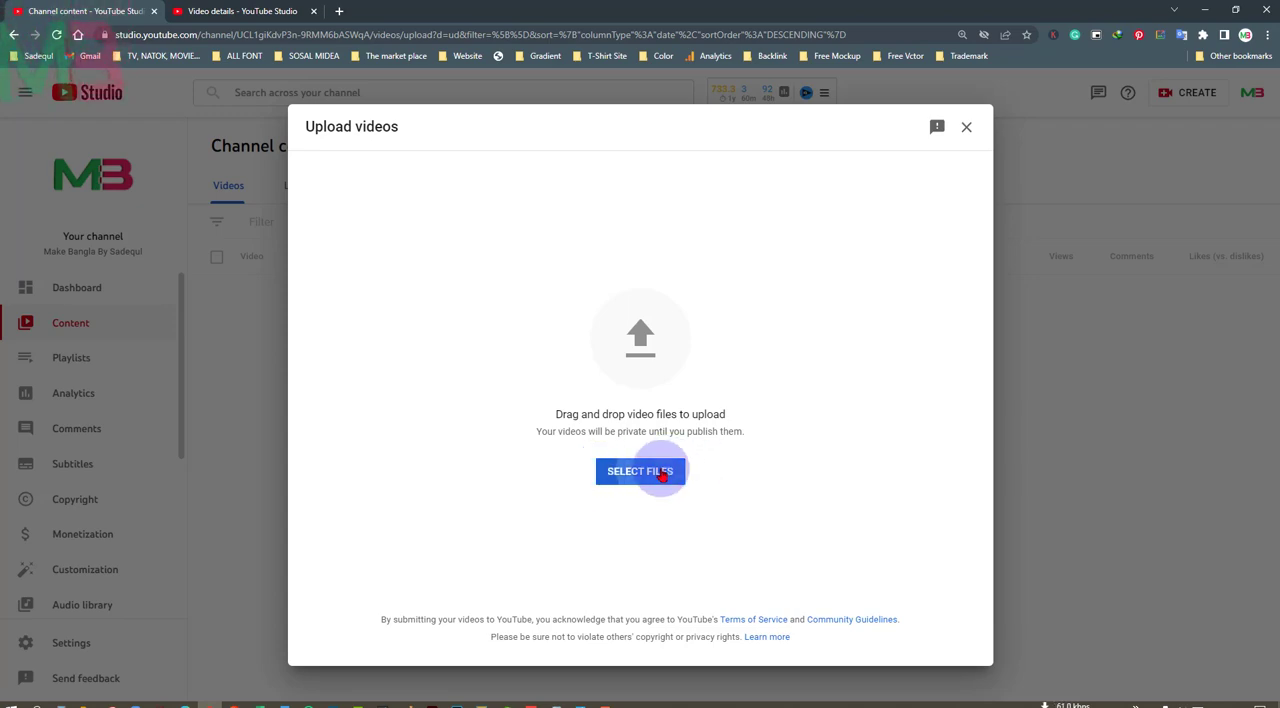
{"action": "left_click", "coordinate": [662, 472]}
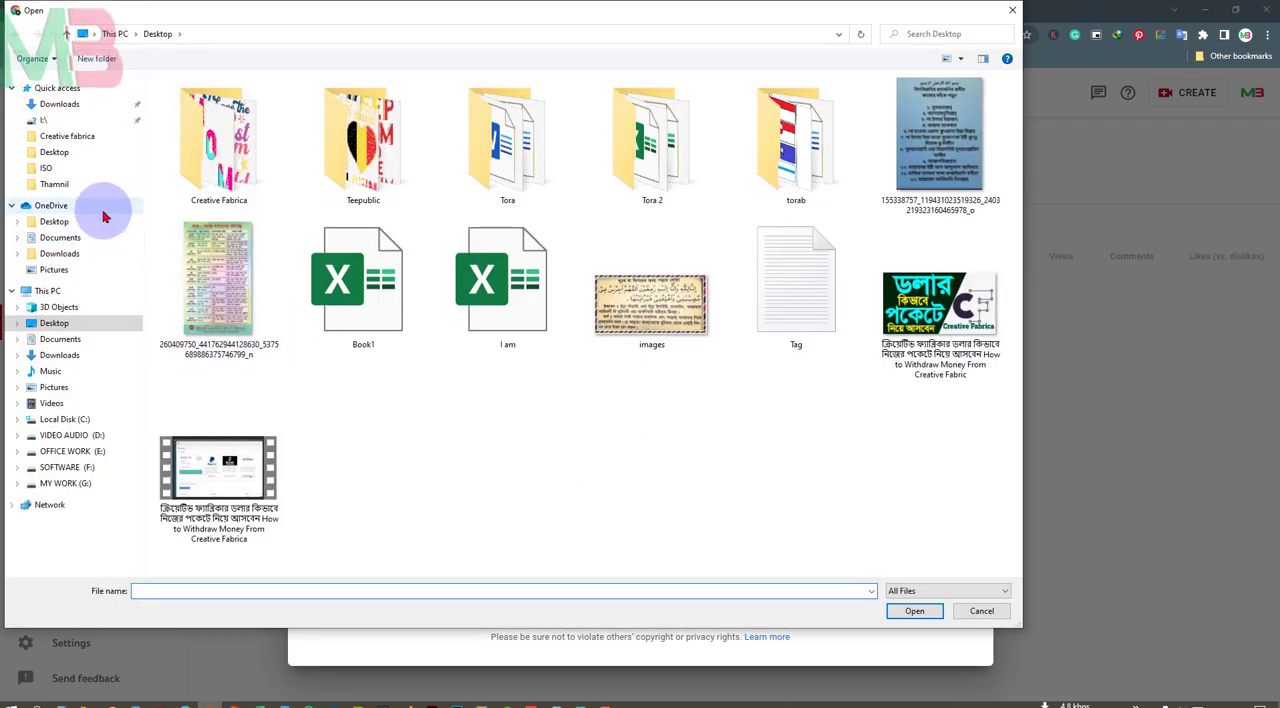
{"action": "left_click", "coordinate": [60, 156]}
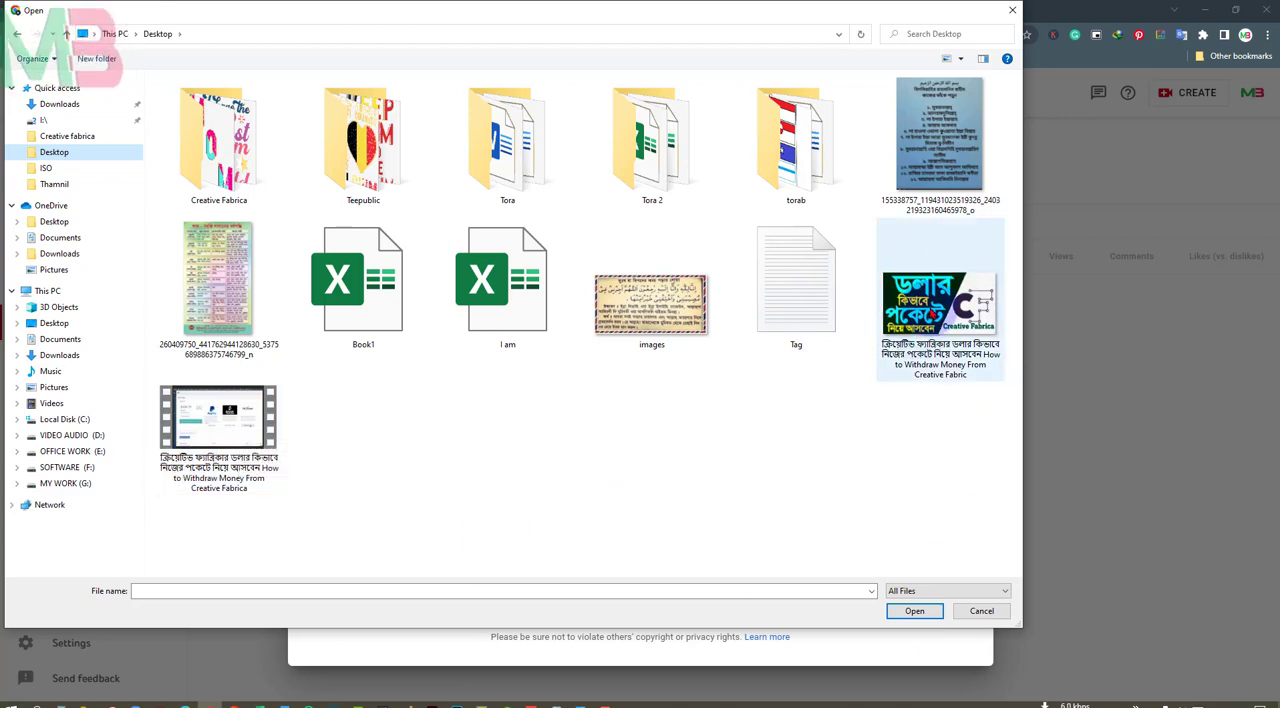
{"action": "left_click", "coordinate": [214, 418]}
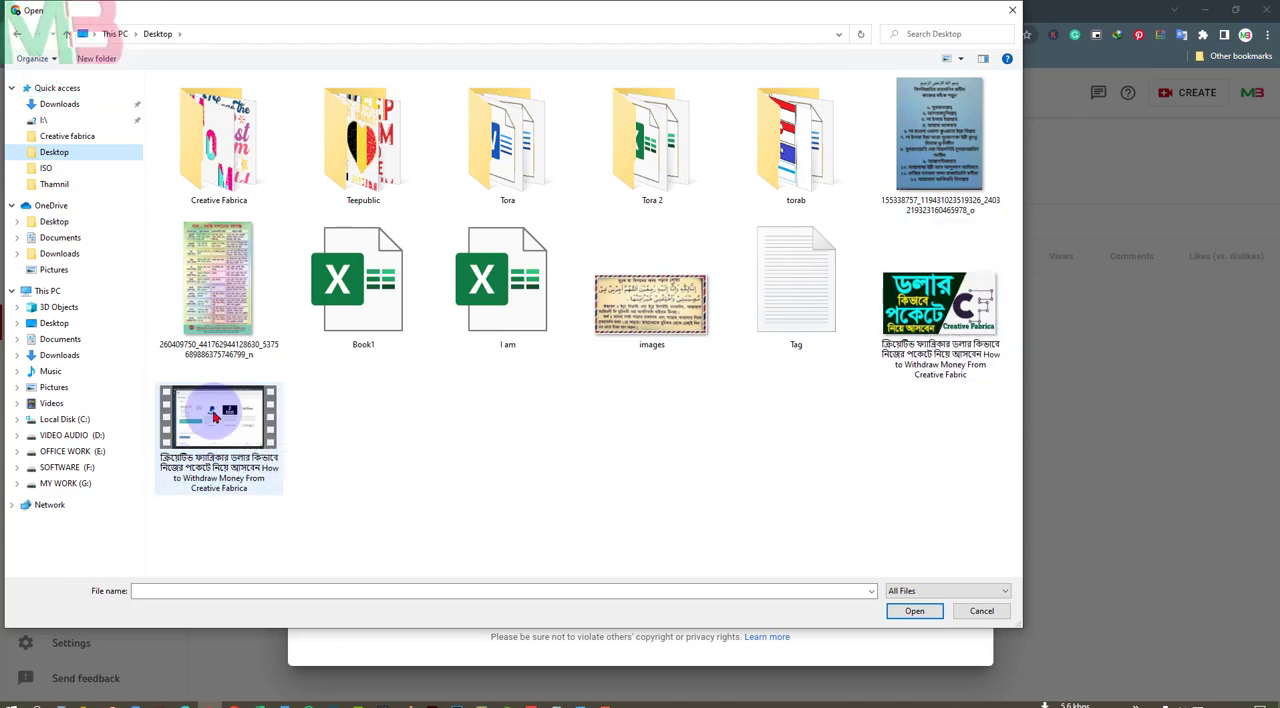
{"action": "double_click", "coordinate": [214, 418]}
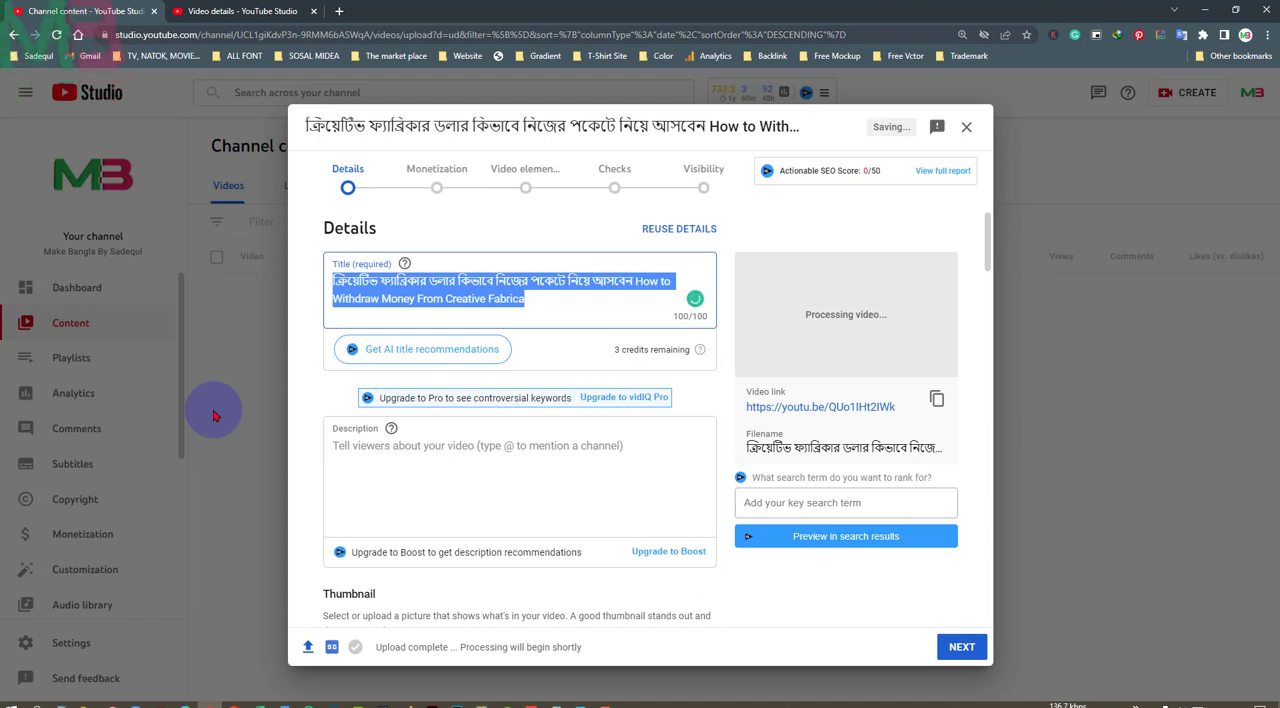
Look through the title, description, thumbnail and playlist options in the upload details, including the available playlists
{"action": "left_click", "coordinate": [549, 300]}
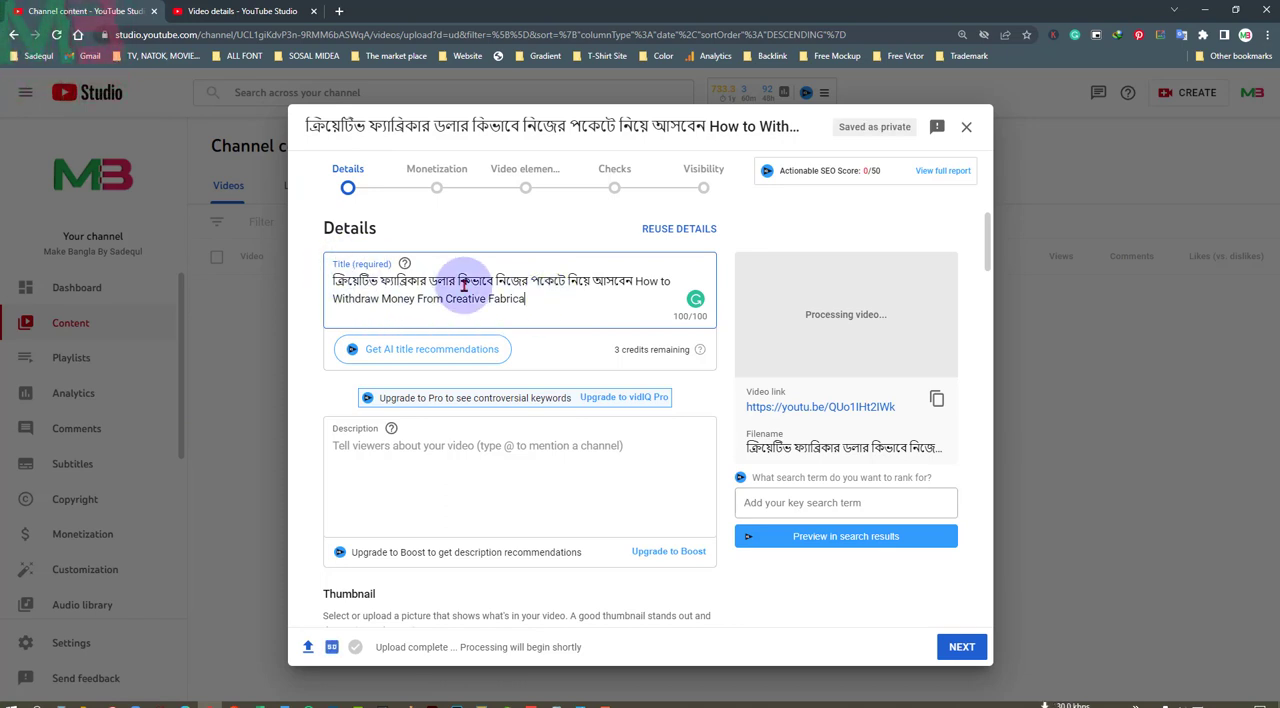
{"action": "left_click", "coordinate": [461, 448]}
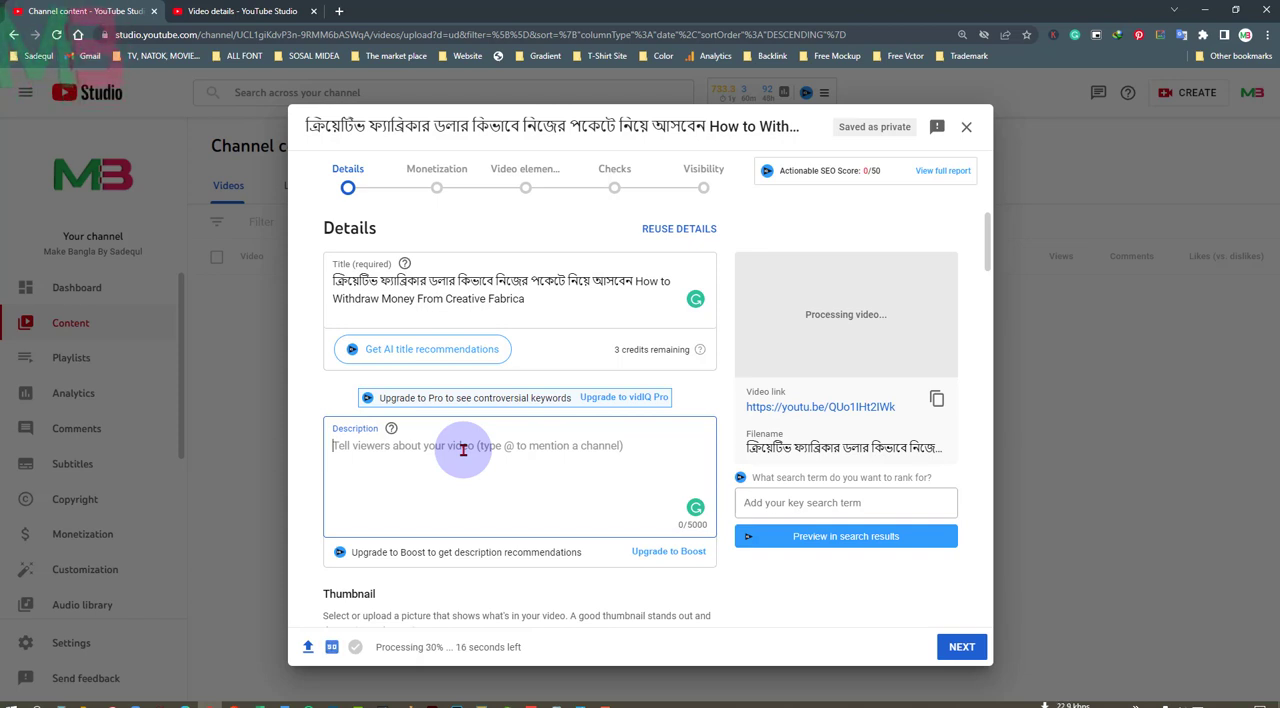
{"action": "scroll", "coordinate": [543, 449], "scroll_direction": "down", "scroll_amount": 2}
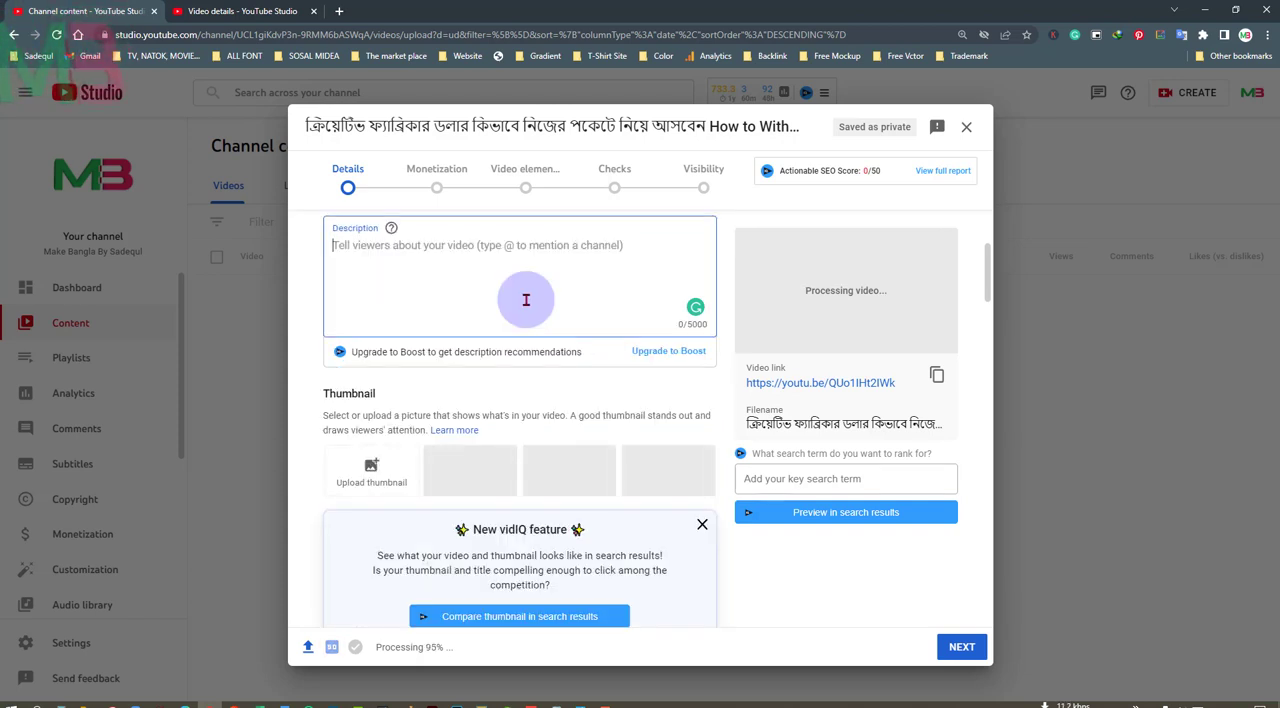
{"action": "scroll", "coordinate": [525, 300], "scroll_direction": "down", "scroll_amount": 1}
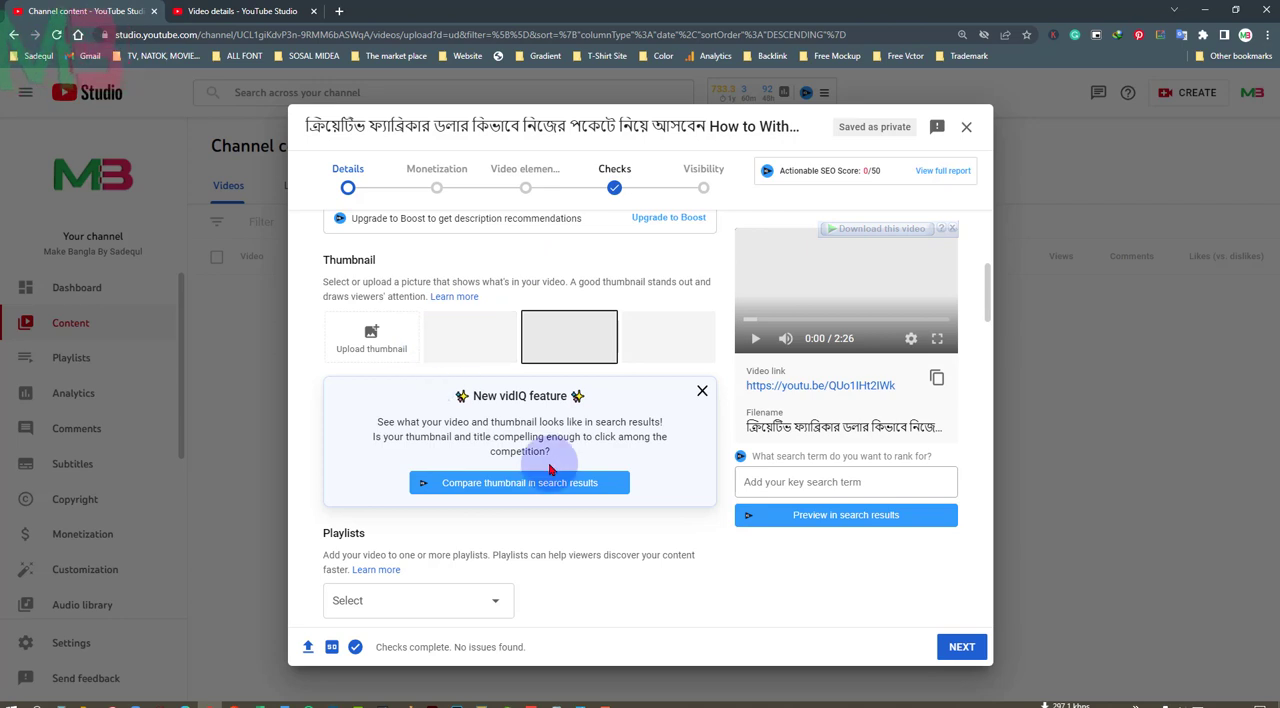
{"action": "scroll", "coordinate": [549, 470], "scroll_direction": "down", "scroll_amount": 2}
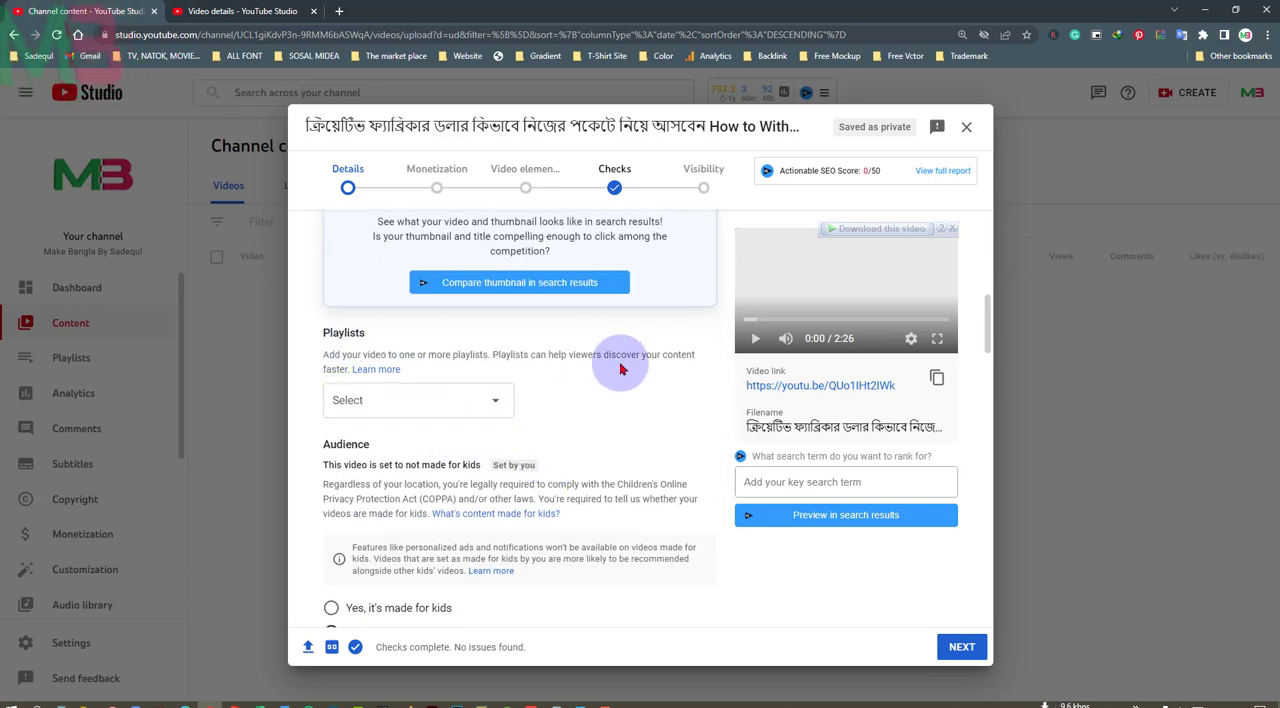
{"action": "scroll", "coordinate": [610, 370], "scroll_direction": "down", "scroll_amount": 1}
{"action": "left_click", "coordinate": [495, 338]}
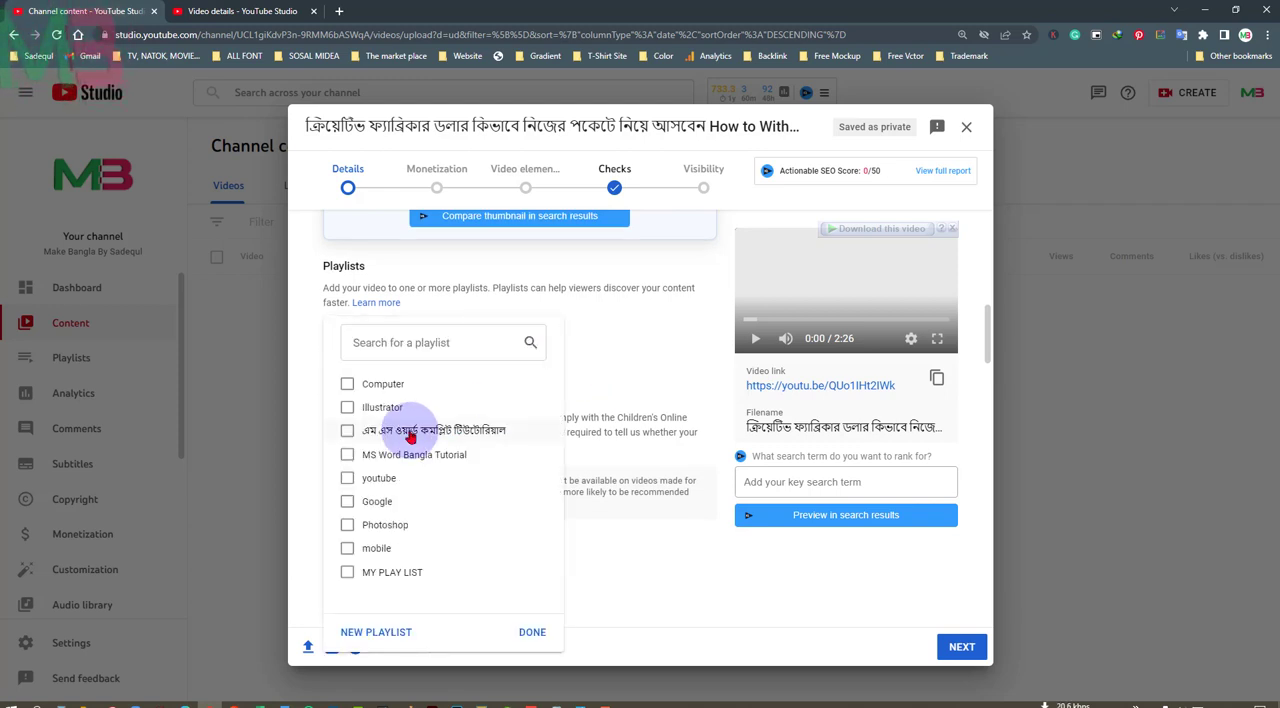
{"action": "left_click", "coordinate": [638, 364]}
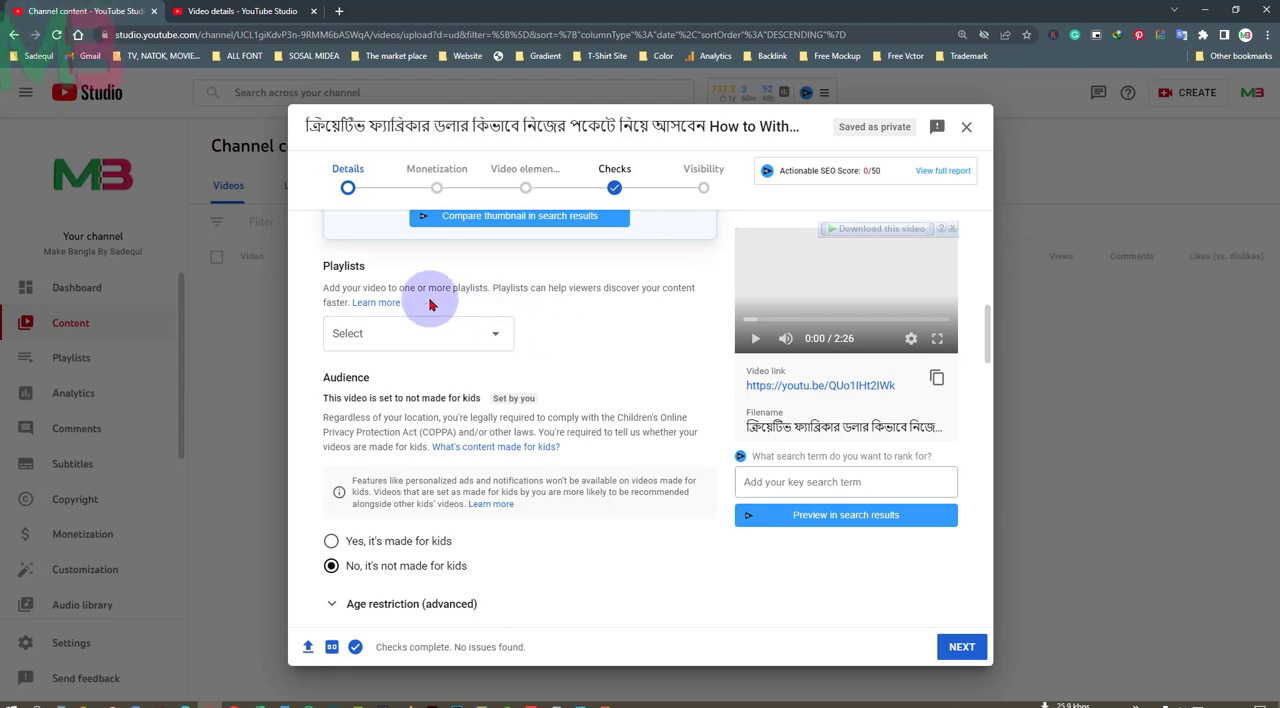
Review the audience, age restriction, paid promotion, automatic chapters and tags settings in the upload details
{"action": "scroll", "coordinate": [590, 390], "scroll_direction": "down", "scroll_amount": 5}
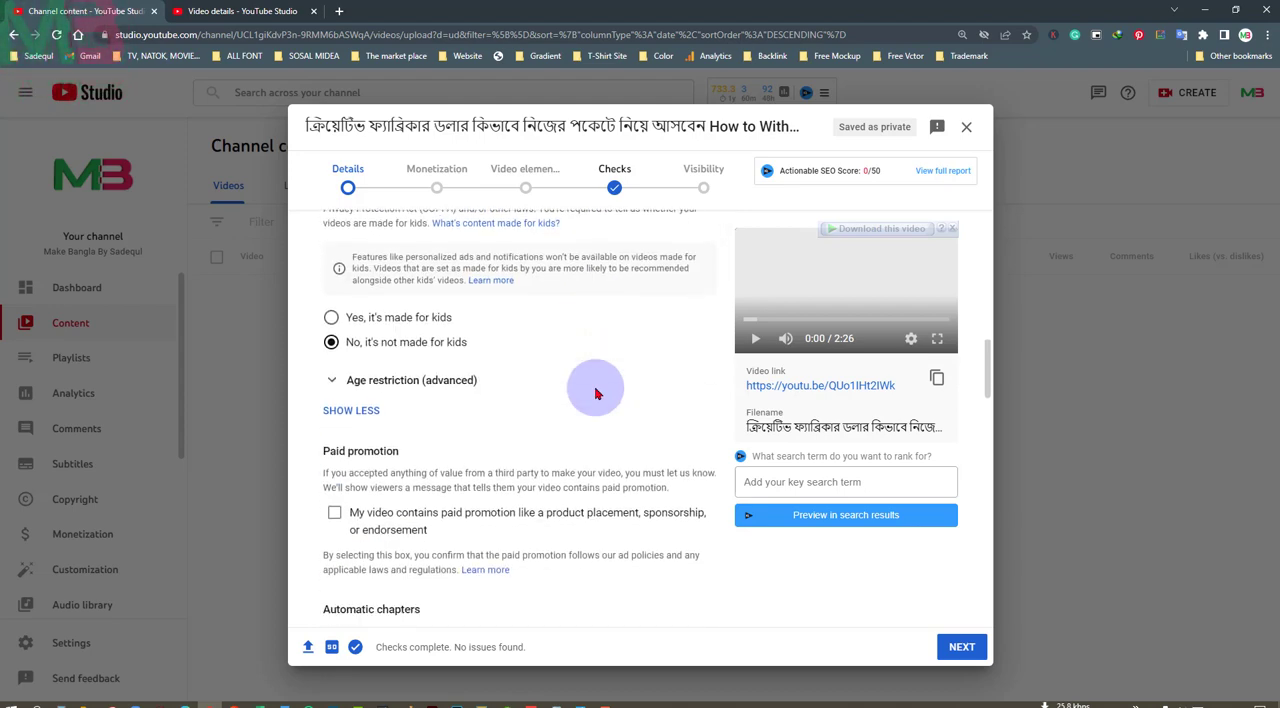
{"action": "scroll", "coordinate": [594, 470], "scroll_direction": "down", "scroll_amount": 4}
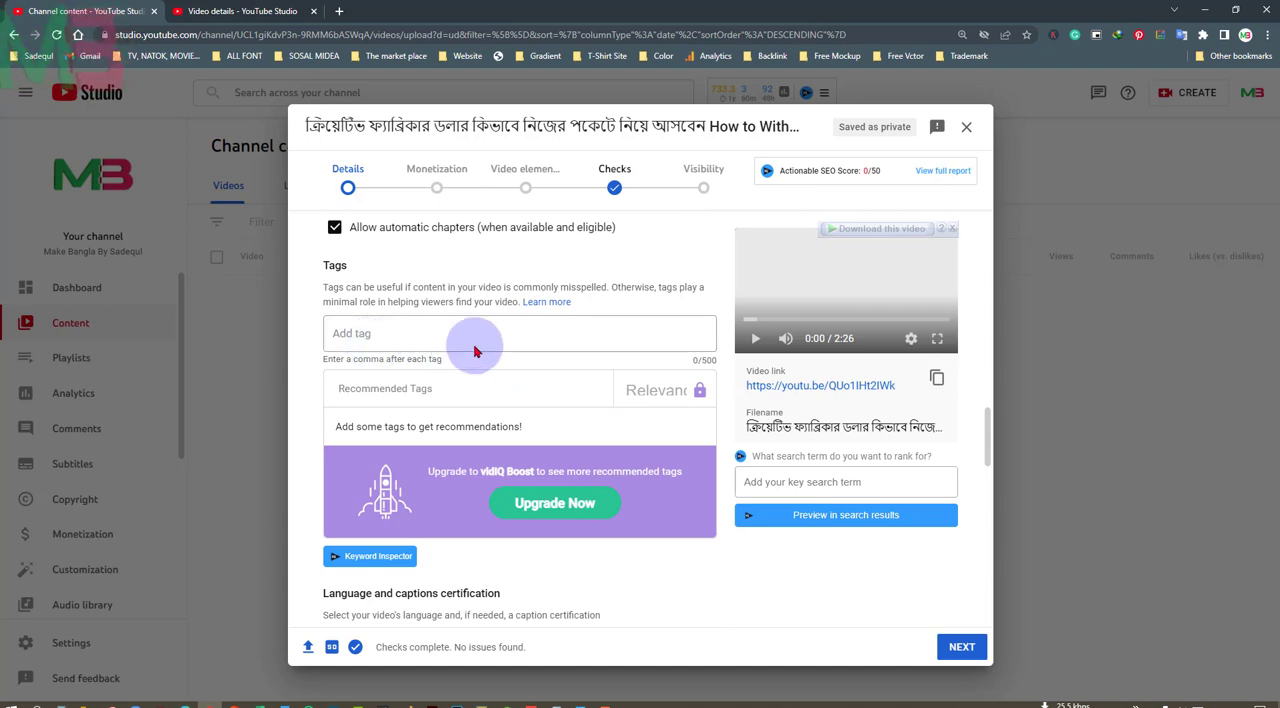
{"action": "scroll", "coordinate": [510, 350], "scroll_direction": "up", "scroll_amount": 4}
{"action": "scroll", "coordinate": [473, 346], "scroll_direction": "up", "scroll_amount": 2}
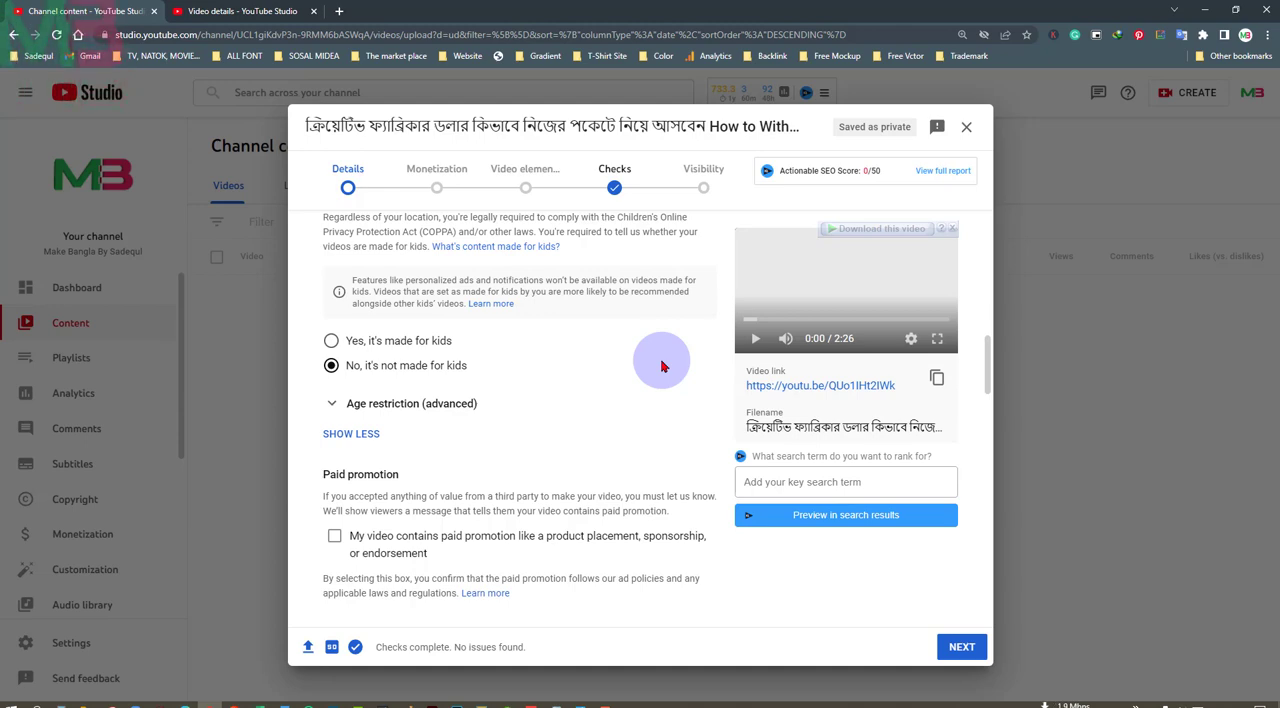
{"action": "scroll", "coordinate": [460, 400], "scroll_direction": "down", "scroll_amount": 4}
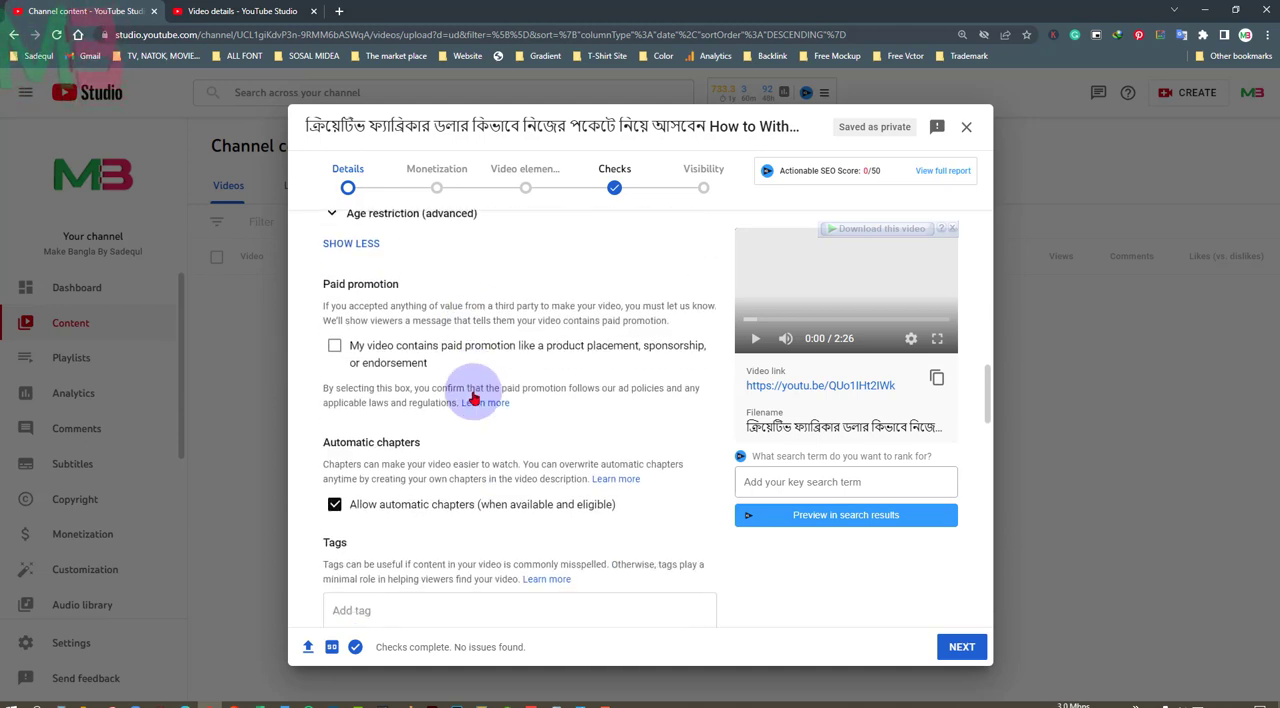
{"action": "scroll", "coordinate": [474, 398], "scroll_direction": "down", "scroll_amount": 2}
{"action": "left_click", "coordinate": [387, 336]}
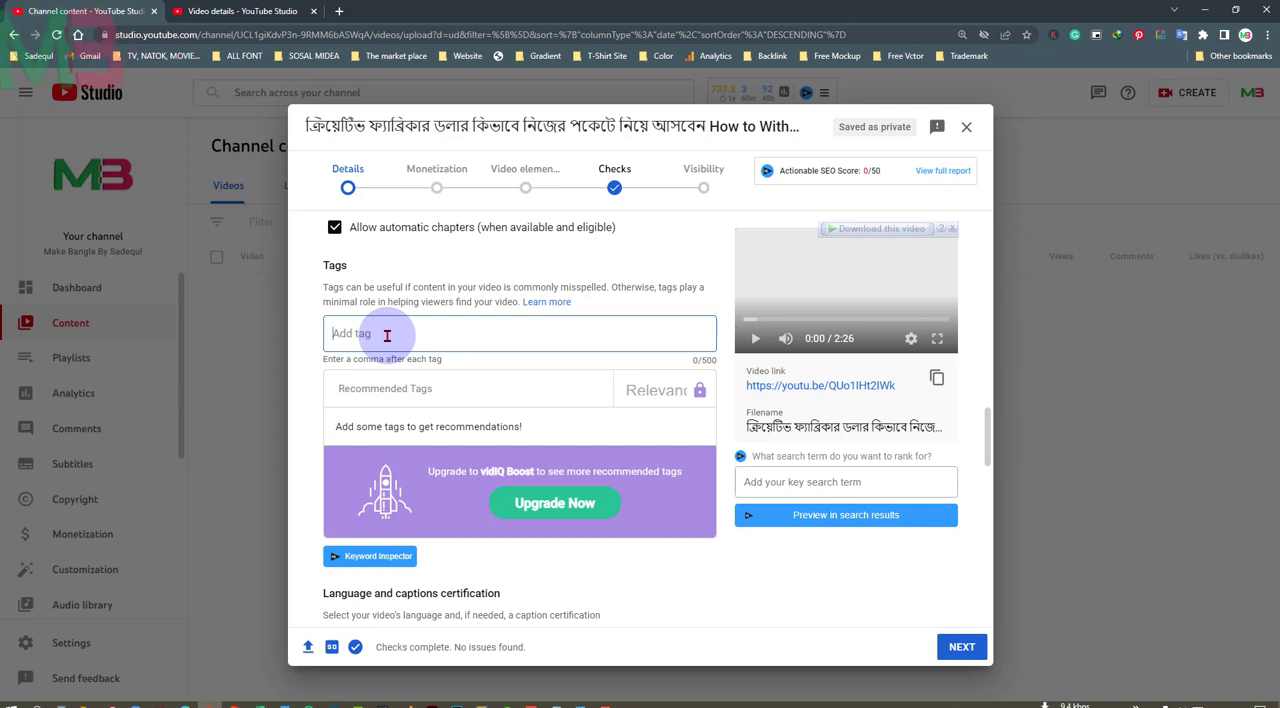
{"action": "left_click", "coordinate": [387, 336]}
{"action": "scroll", "coordinate": [387, 336], "scroll_direction": "down", "scroll_amount": 1}
{"action": "scroll", "coordinate": [443, 380], "scroll_direction": "down", "scroll_amount": 2}
{"action": "scroll", "coordinate": [466, 363], "scroll_direction": "up", "scroll_amount": 5}
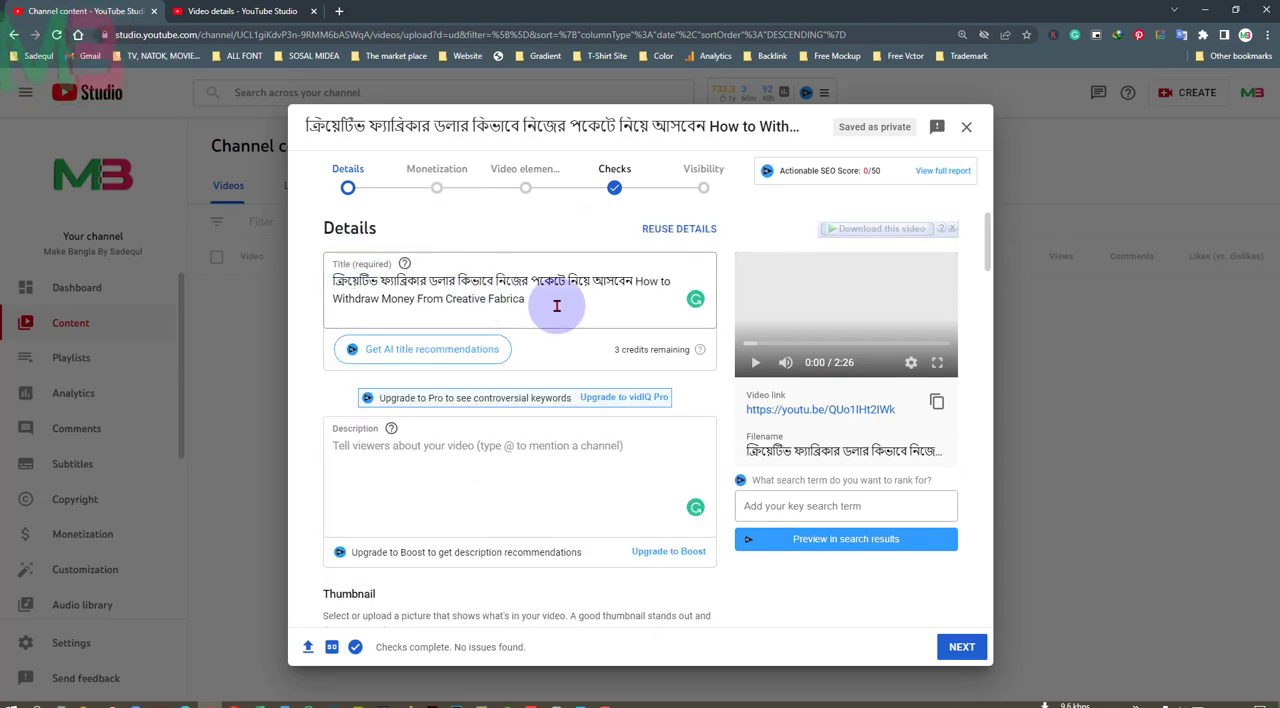
Fill in the video description with the prepared text containing hashtags, the video topic, Facebook group and page links, and related video links
{"action": "left_click", "coordinate": [557, 306]}
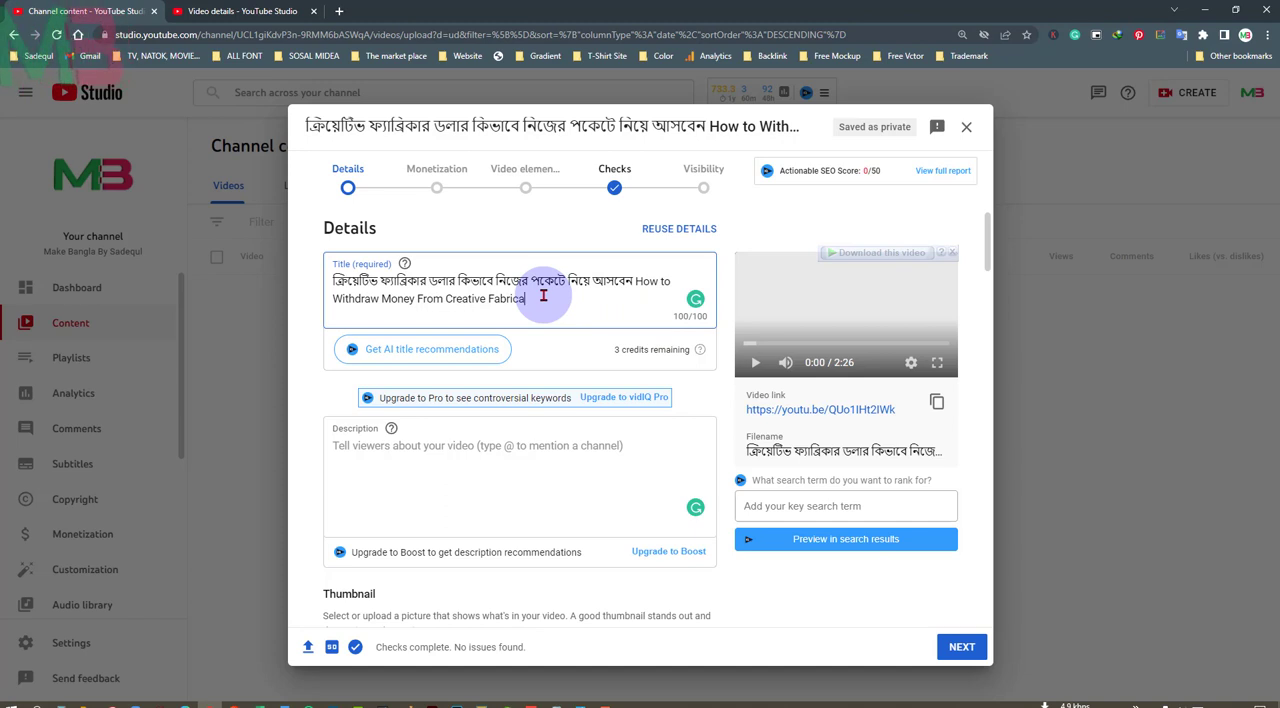
{"action": "left_click", "coordinate": [522, 447]}
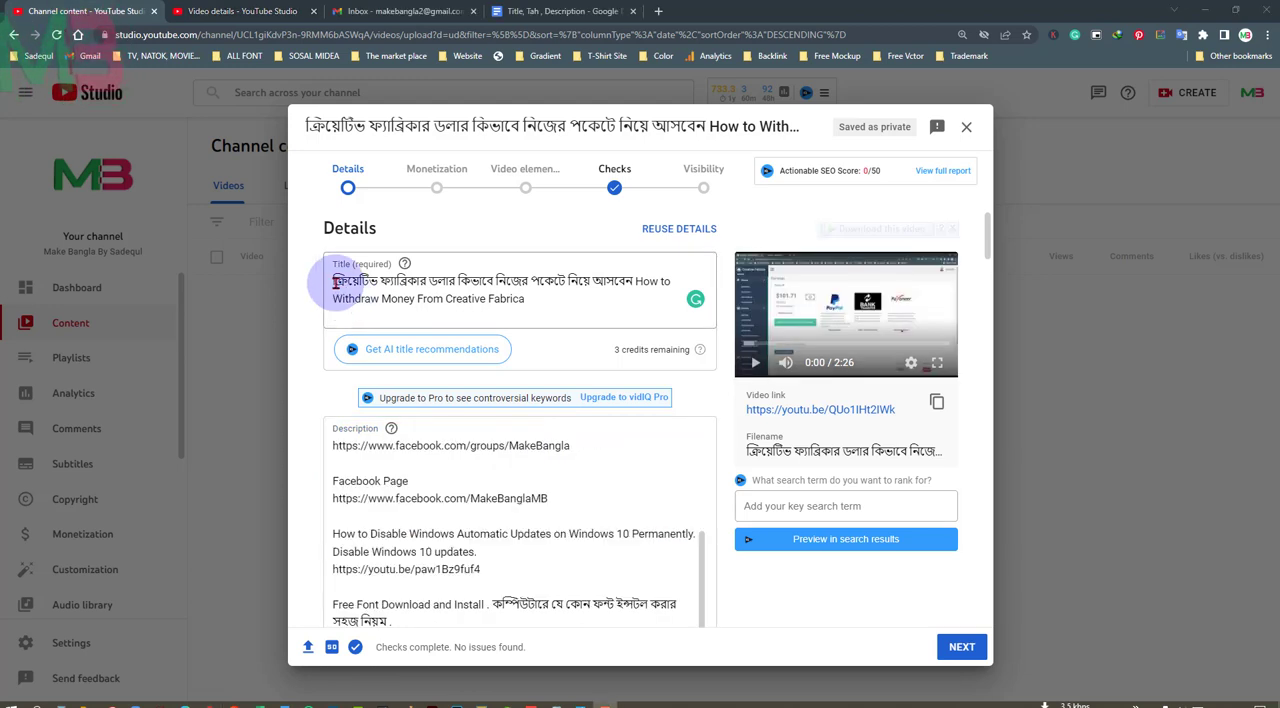
{"action": "scroll", "coordinate": [645, 460], "scroll_direction": "down", "scroll_amount": 1}
{"action": "scroll", "coordinate": [645, 460], "scroll_direction": "down", "scroll_amount": 1}
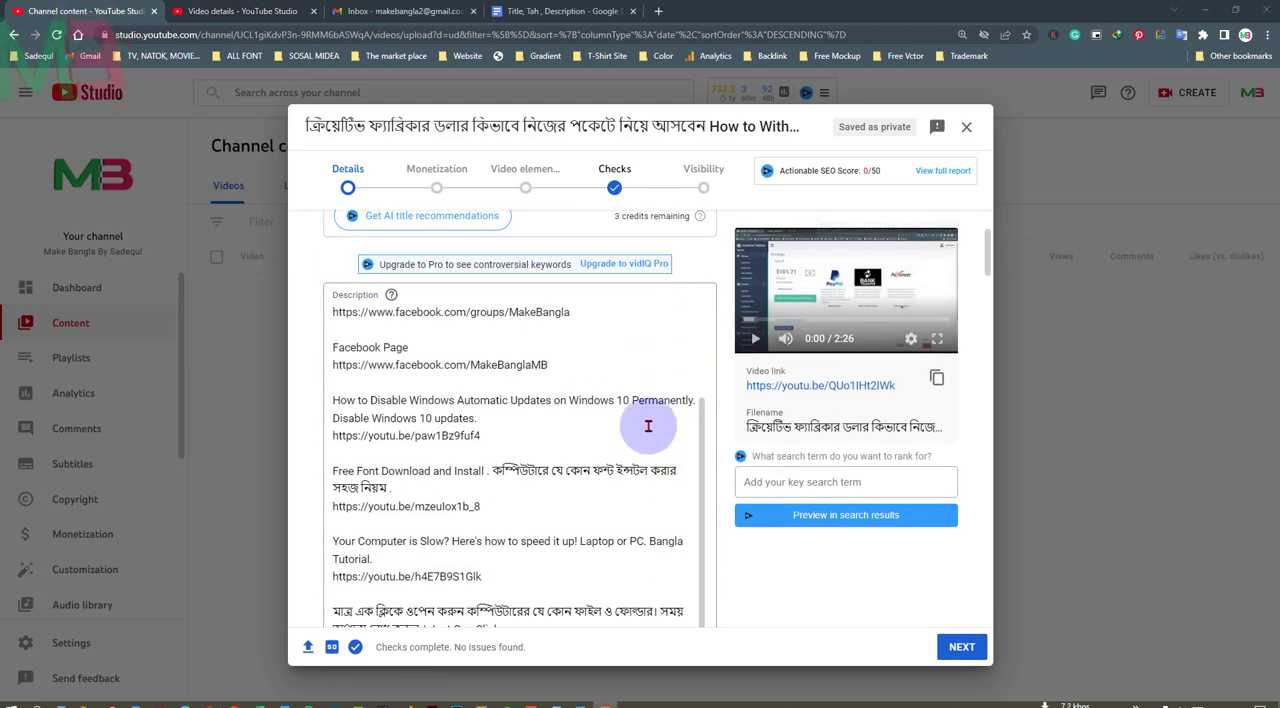
{"action": "scroll", "coordinate": [643, 423], "scroll_direction": "up", "scroll_amount": 2}
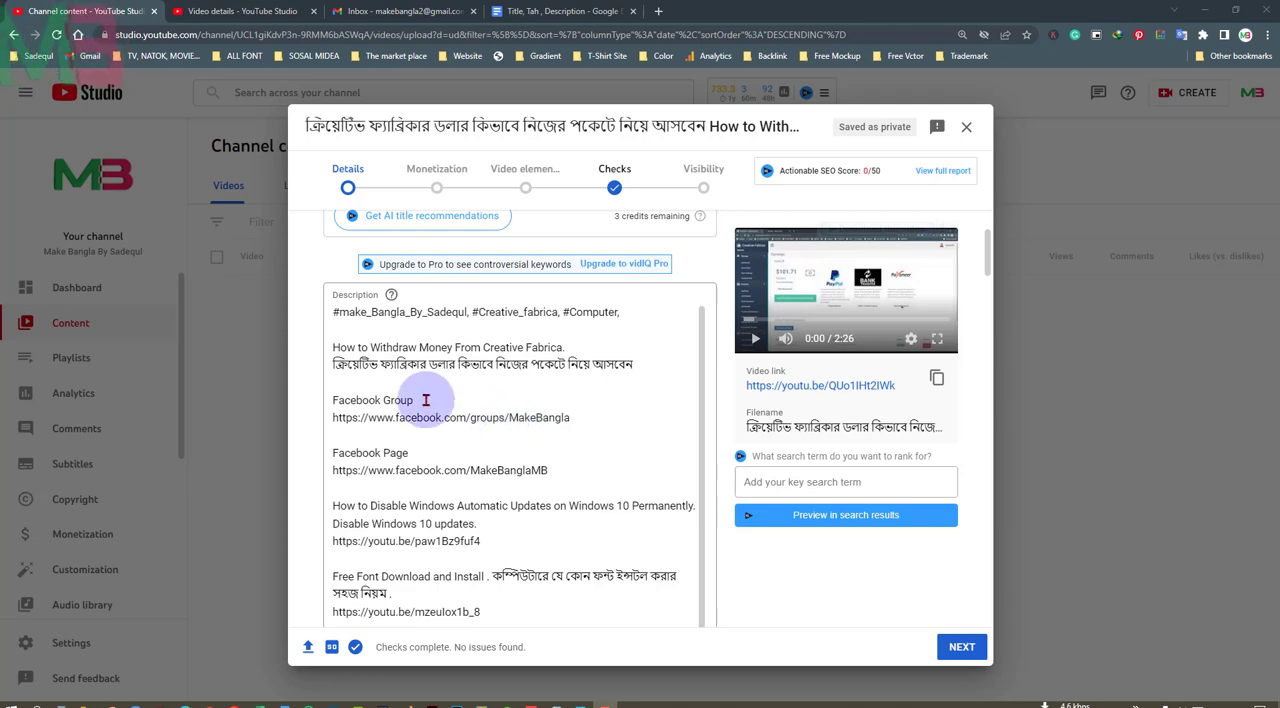
{"action": "scroll", "coordinate": [559, 521], "scroll_direction": "down", "scroll_amount": 2}
{"action": "scroll", "coordinate": [634, 517], "scroll_direction": "down", "scroll_amount": 10}
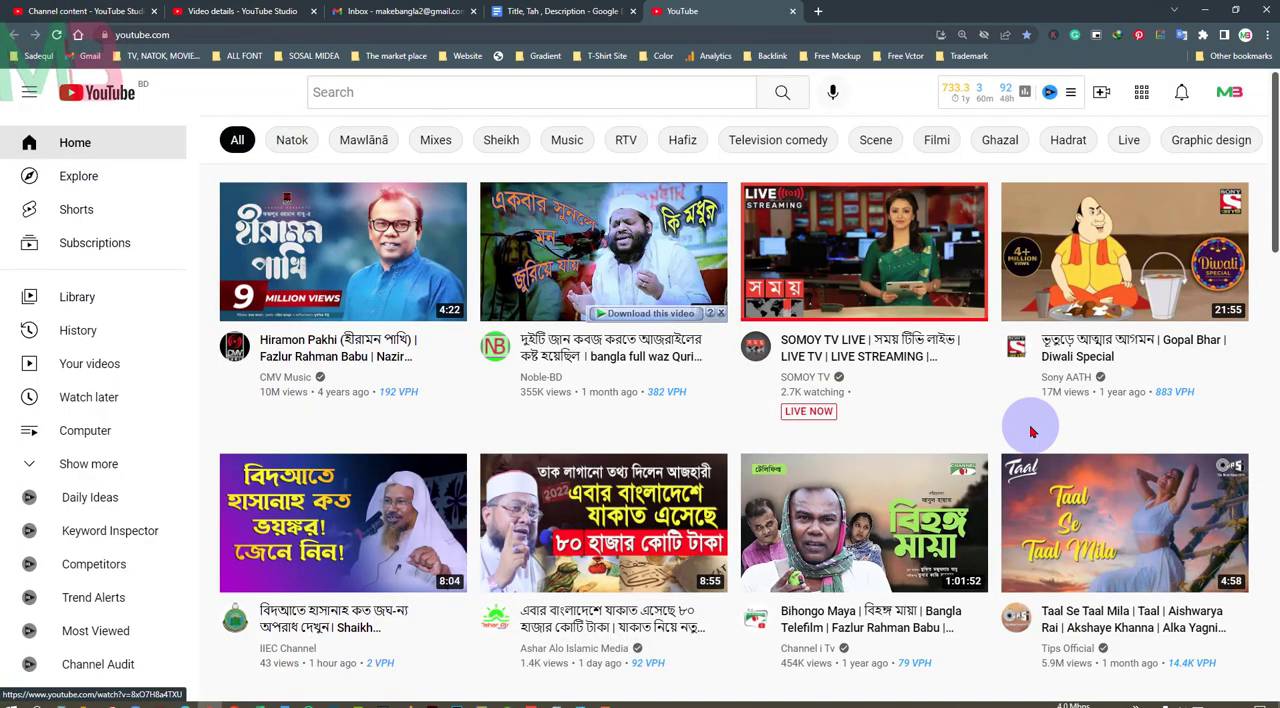
Browse the YouTube home page in a separate tab to examine how video thumbnails look
{"action": "scroll", "coordinate": [1023, 423], "scroll_direction": "down", "scroll_amount": 5}
{"action": "scroll", "coordinate": [423, 366], "scroll_direction": "down", "scroll_amount": 3}
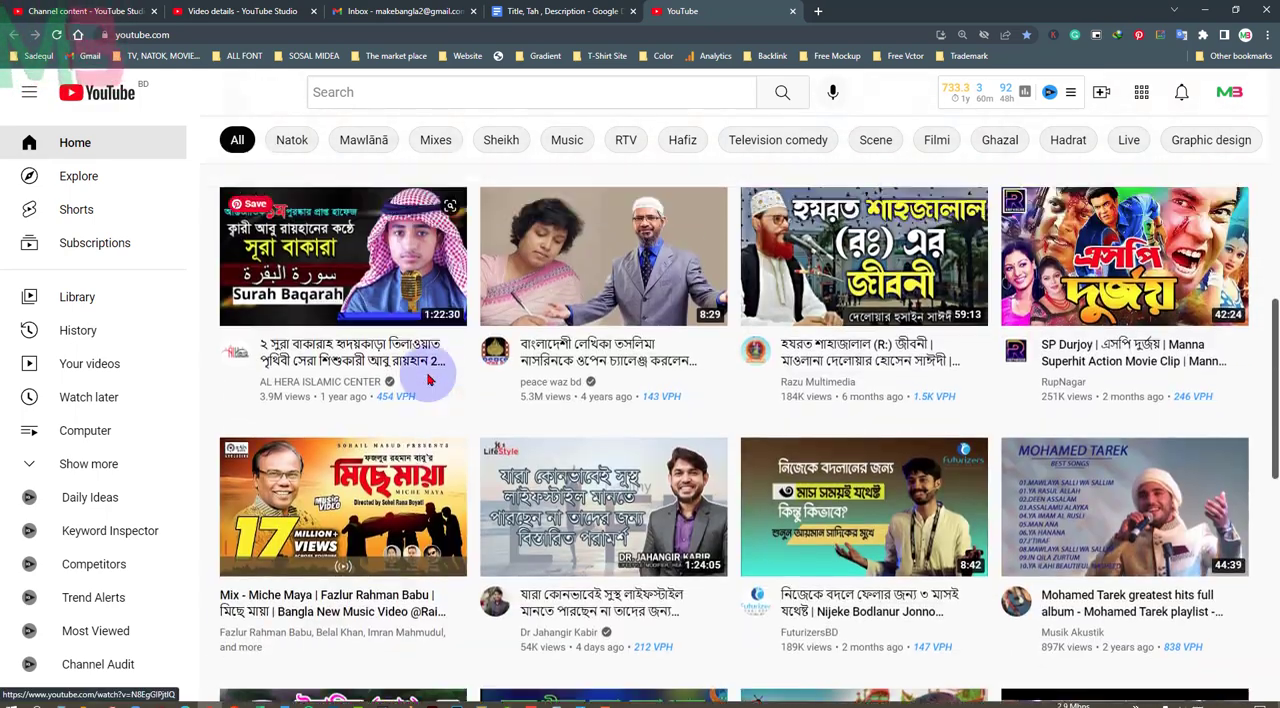
{"action": "scroll", "coordinate": [420, 366], "scroll_direction": "up", "scroll_amount": 7}
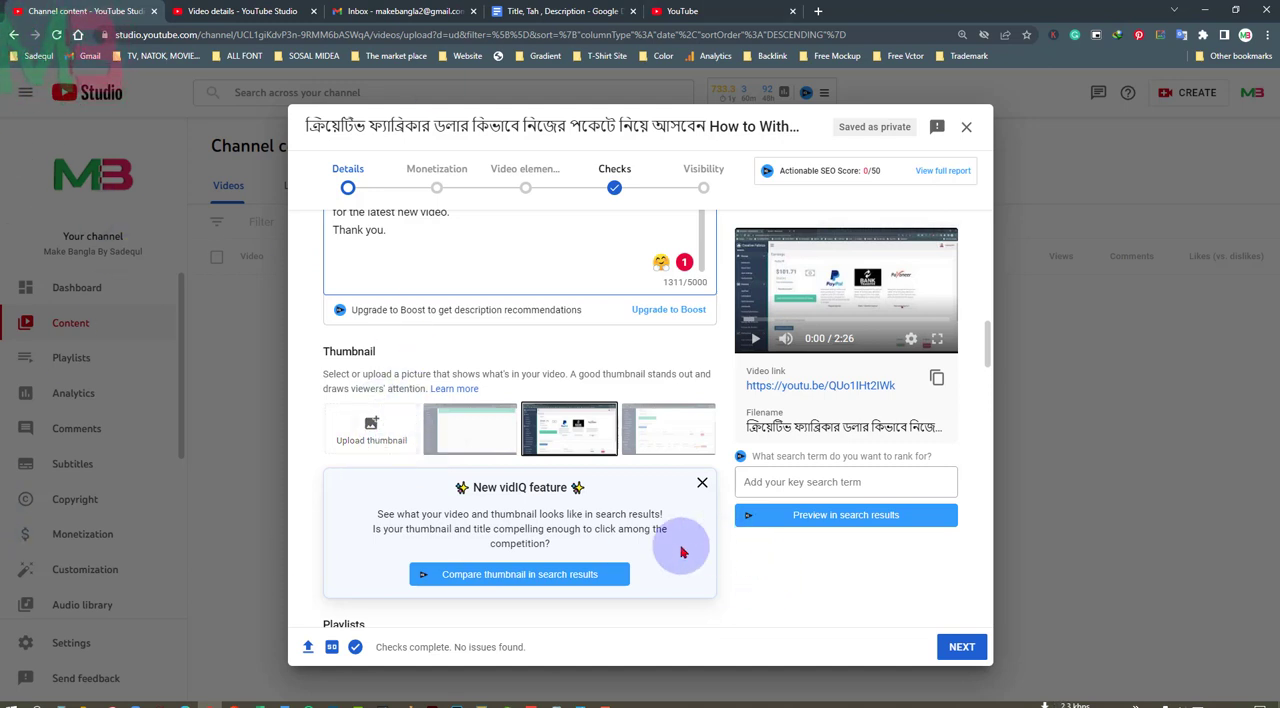
Upload the "How to Withdraw Money From Creative Fabric" image from the Desktop as thumbnail and add the video to the Computer playlist
{"action": "left_click", "coordinate": [372, 424]}
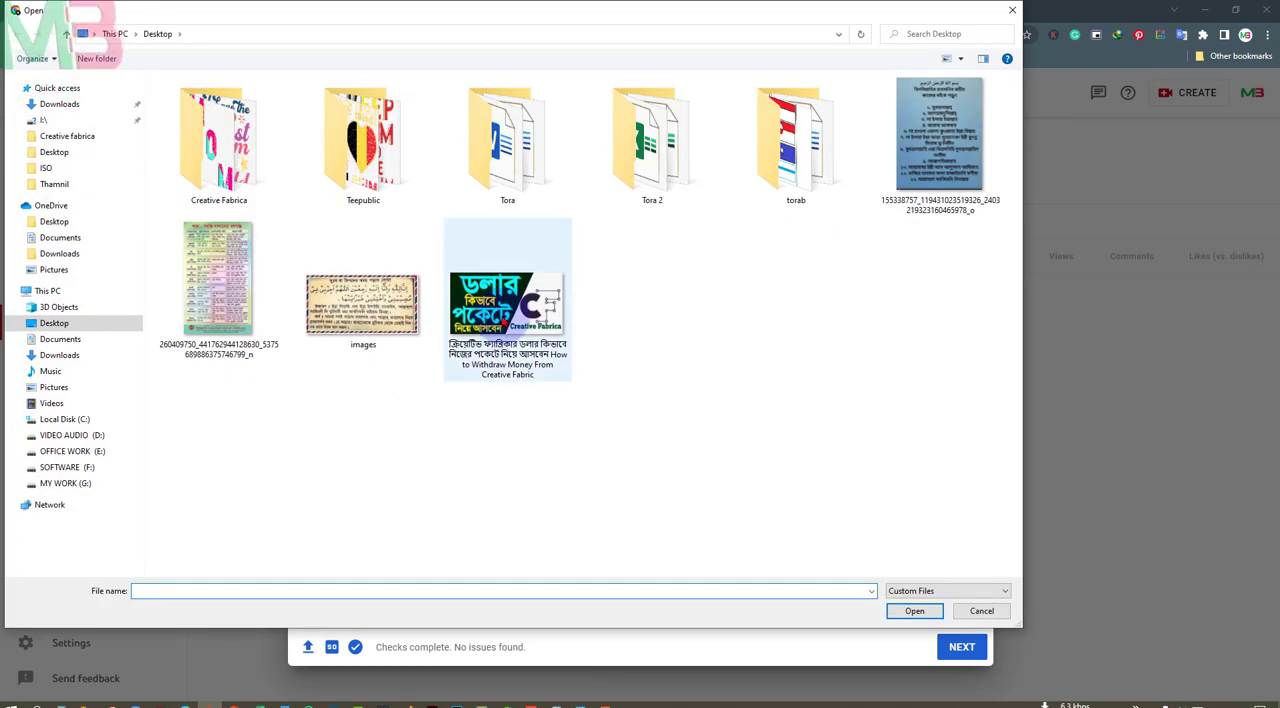
{"action": "double_click", "coordinate": [507, 300]}
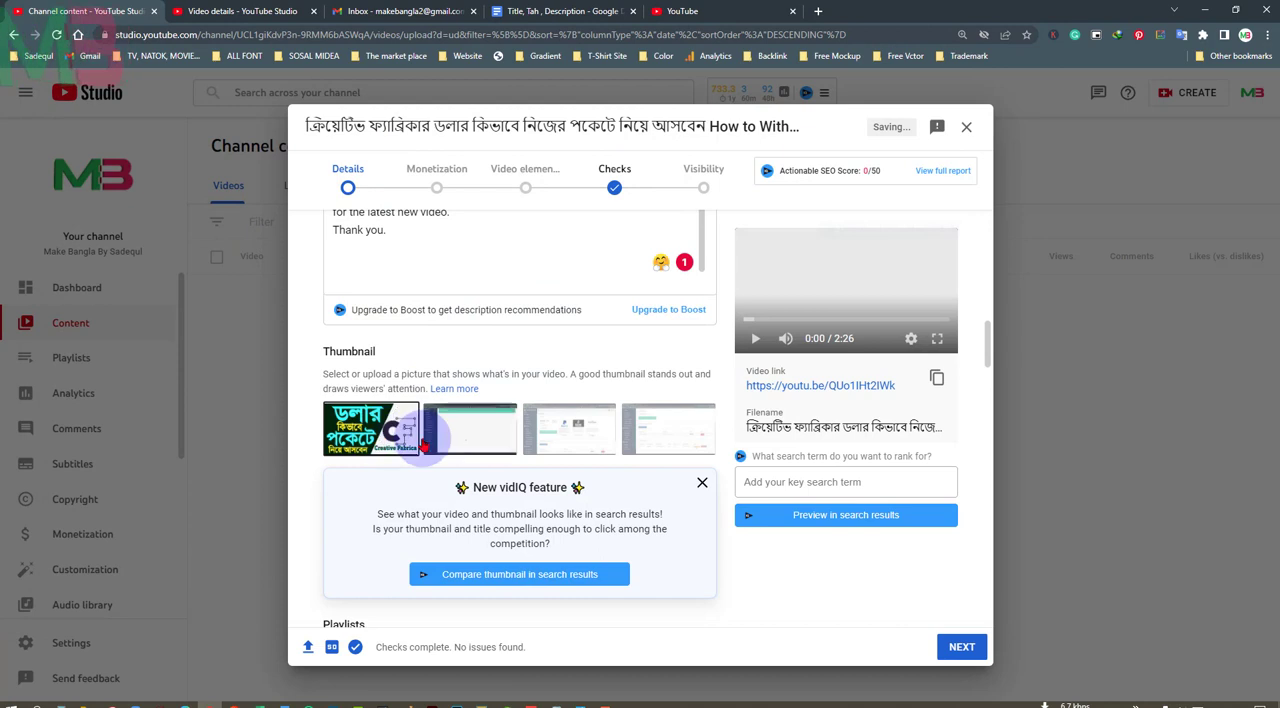
{"action": "scroll", "coordinate": [424, 446], "scroll_direction": "down", "scroll_amount": 3}
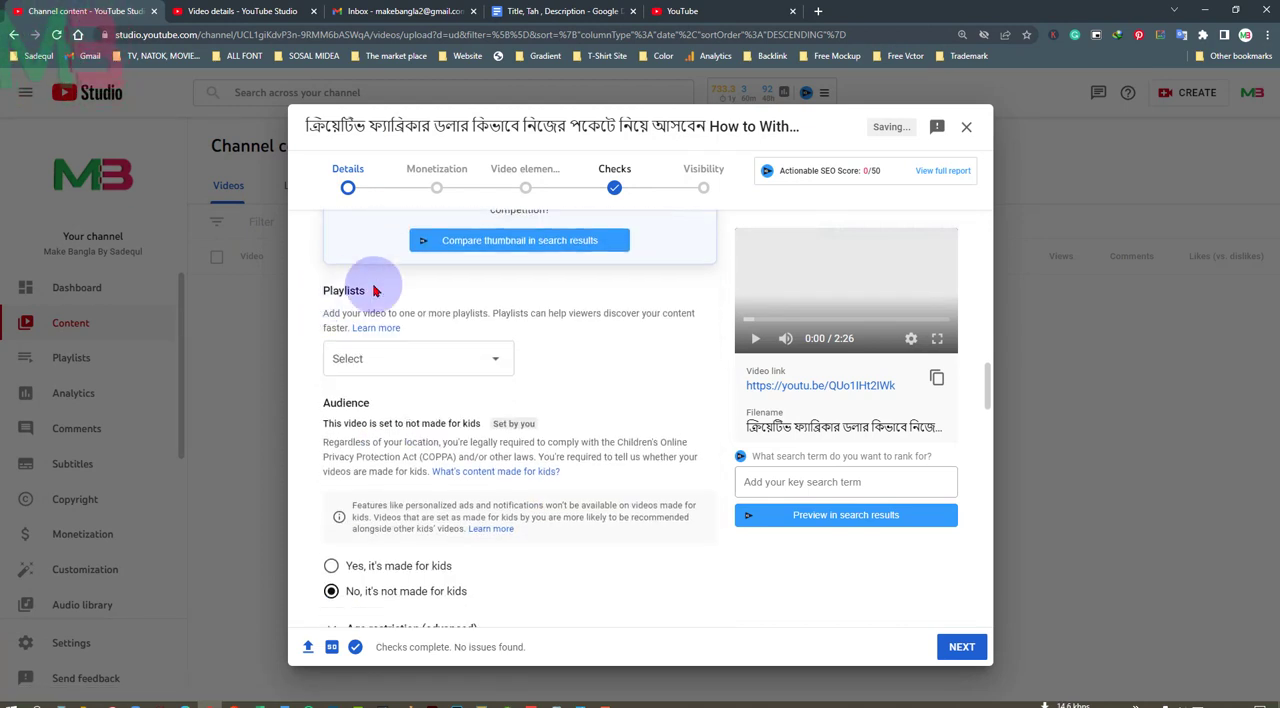
{"action": "left_click", "coordinate": [497, 364]}
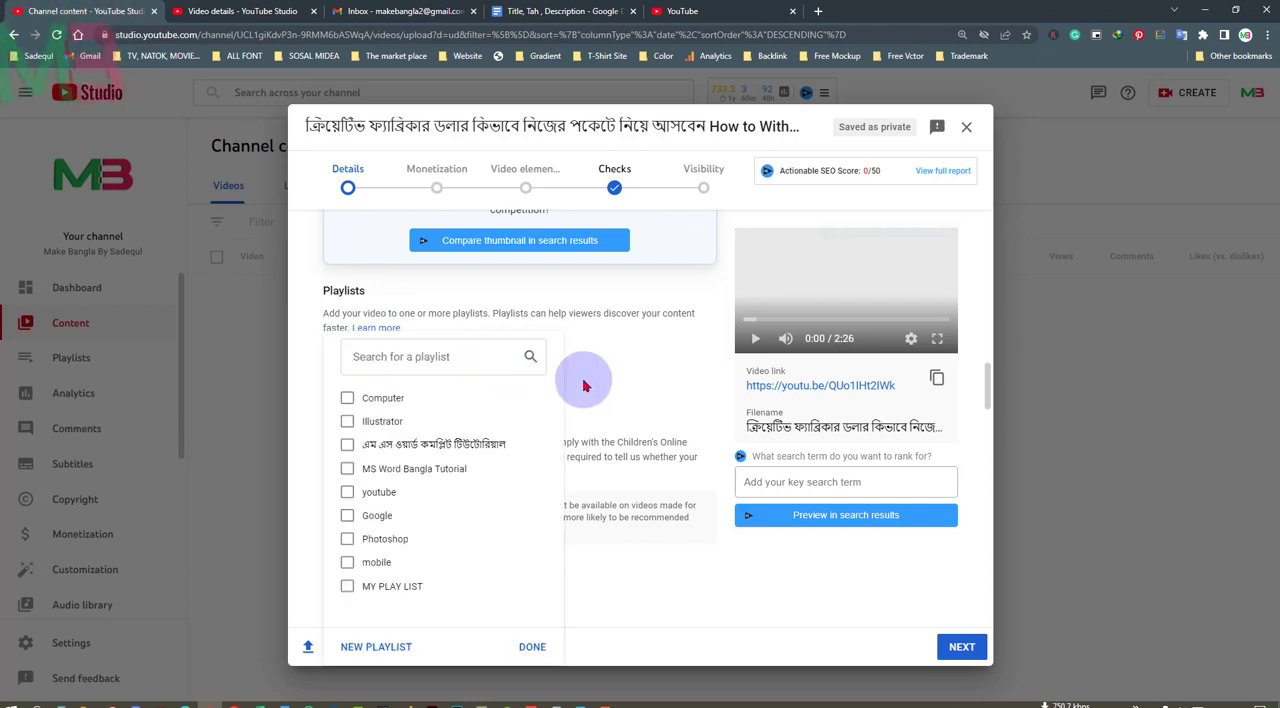
{"action": "left_click", "coordinate": [347, 399]}
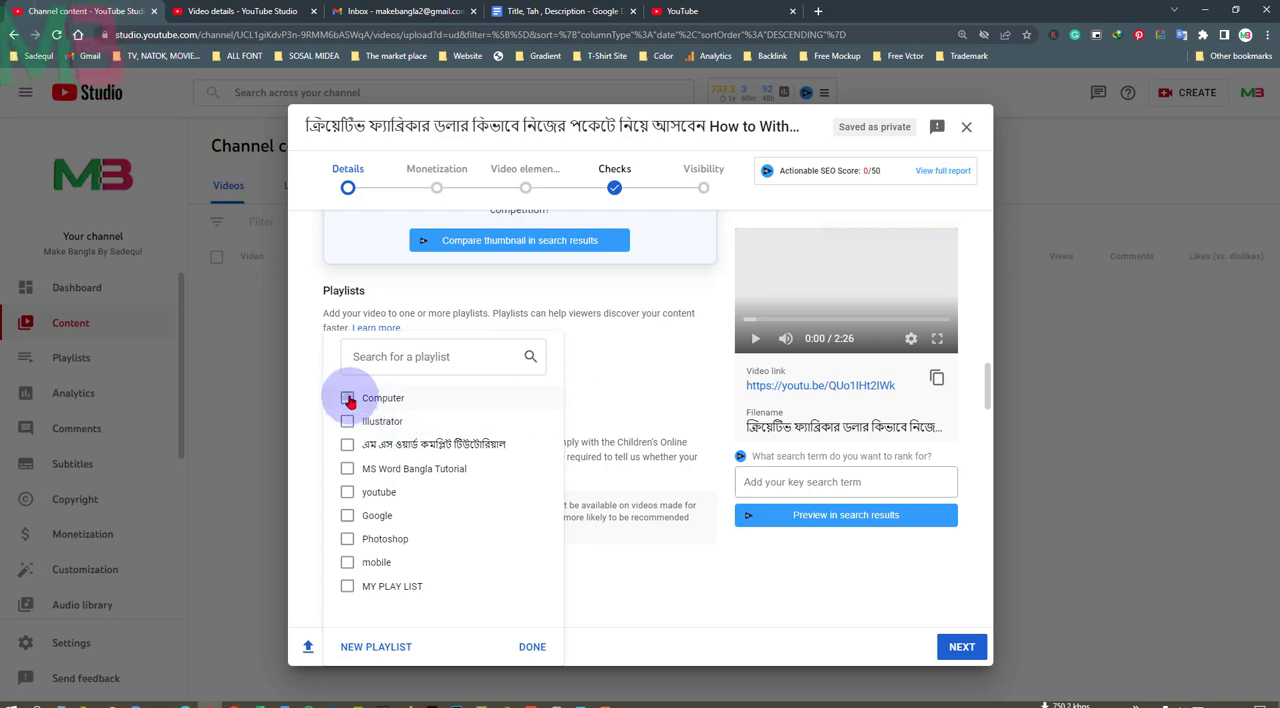
{"action": "left_click", "coordinate": [532, 649]}
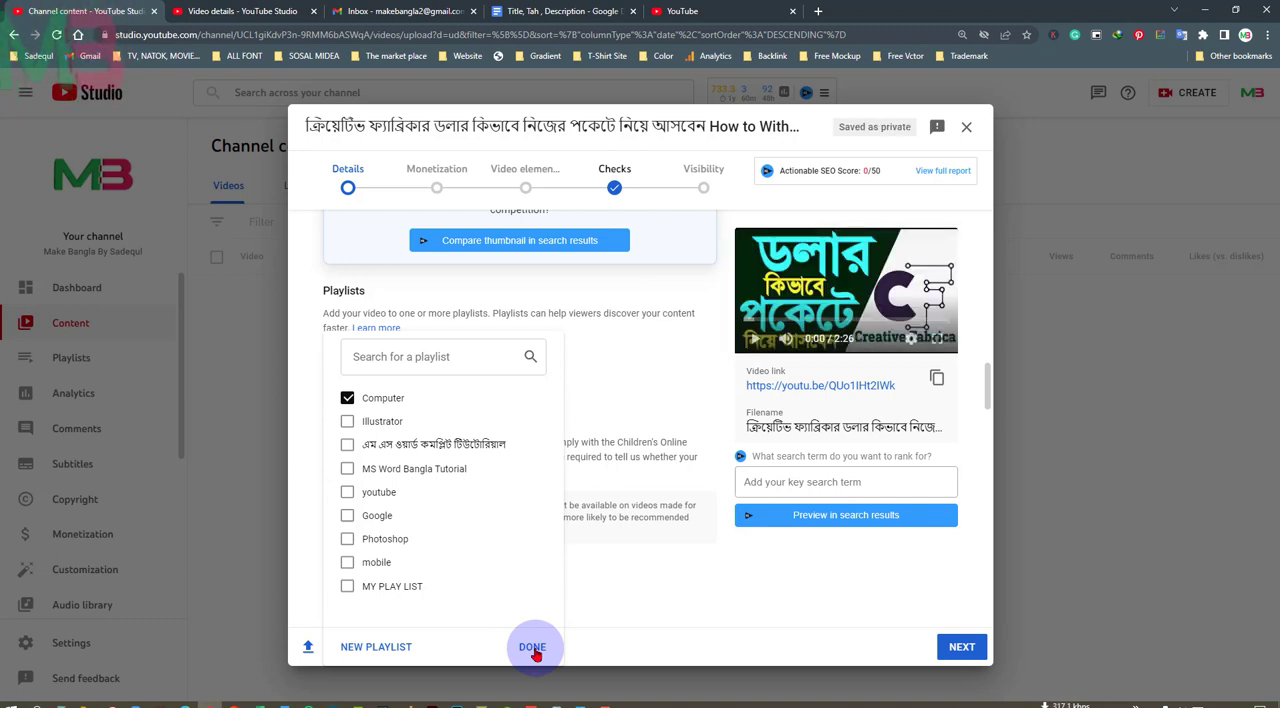
{"action": "left_click", "coordinate": [533, 647]}
Switch the audience setting to made for kids and back to not made for kids
{"action": "scroll", "coordinate": [571, 549], "scroll_direction": "down", "scroll_amount": 2}
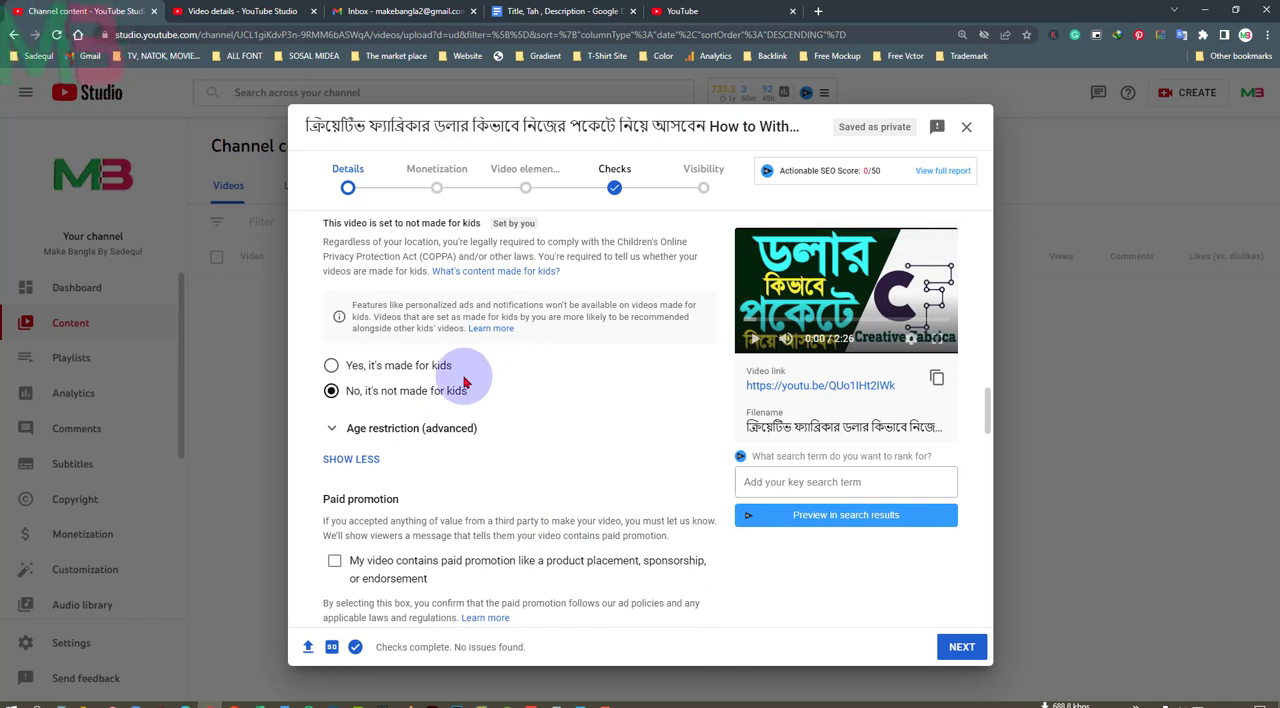
{"action": "left_click", "coordinate": [331, 366]}
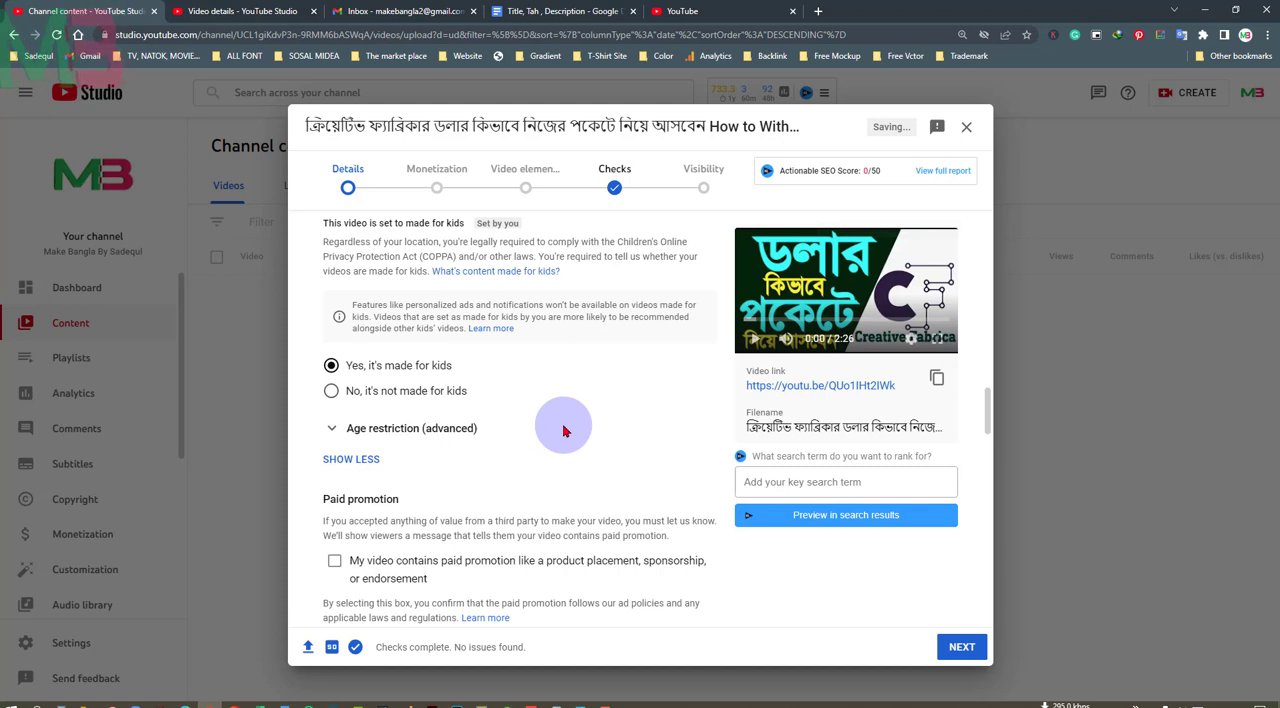
{"action": "left_click", "coordinate": [332, 391]}
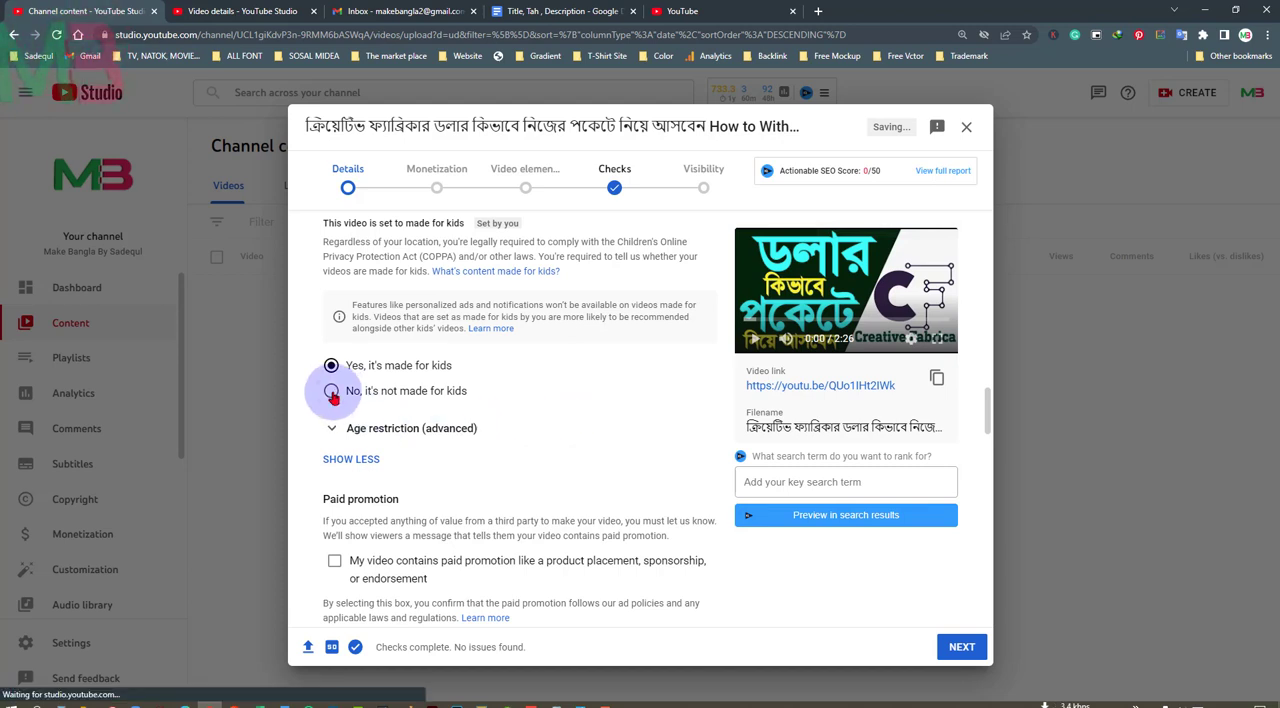
Copy the English part of the video title and add "How to Withdraw Money From Creative Fabrica" as a tag
{"action": "scroll", "coordinate": [500, 400], "scroll_direction": "down", "scroll_amount": 5}
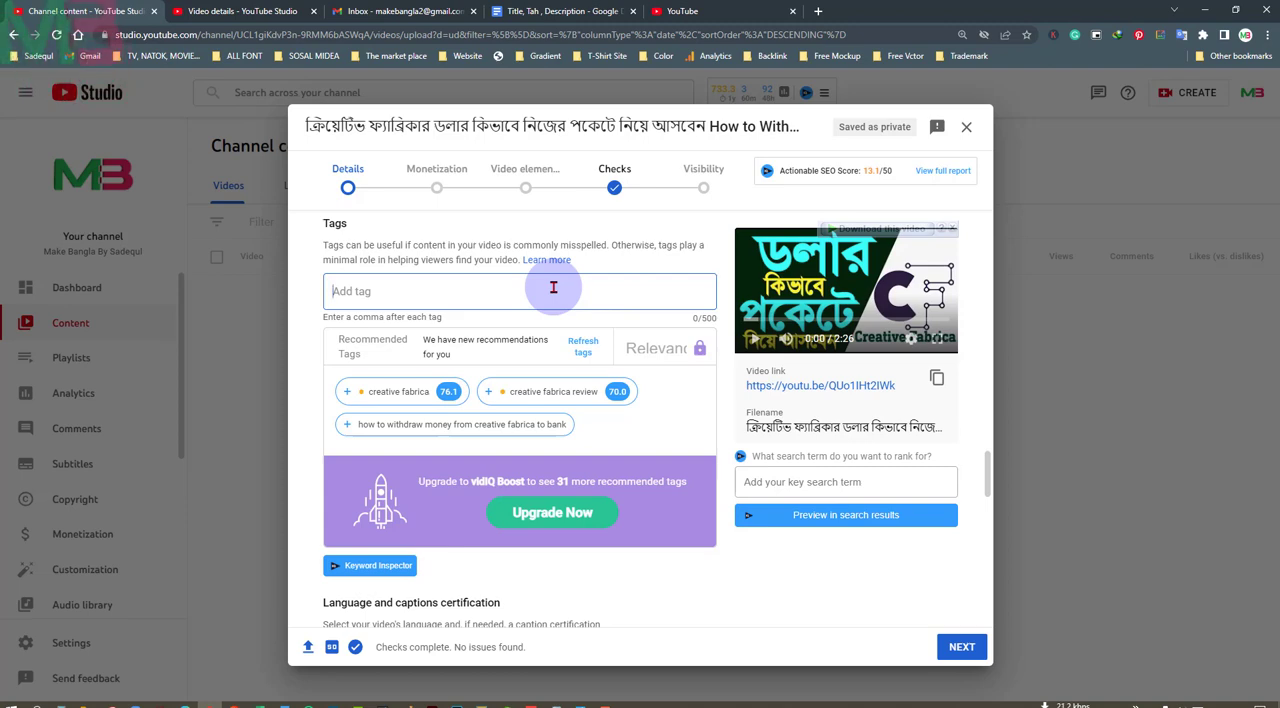
{"action": "scroll", "coordinate": [560, 290], "scroll_direction": "up", "scroll_amount": 15}
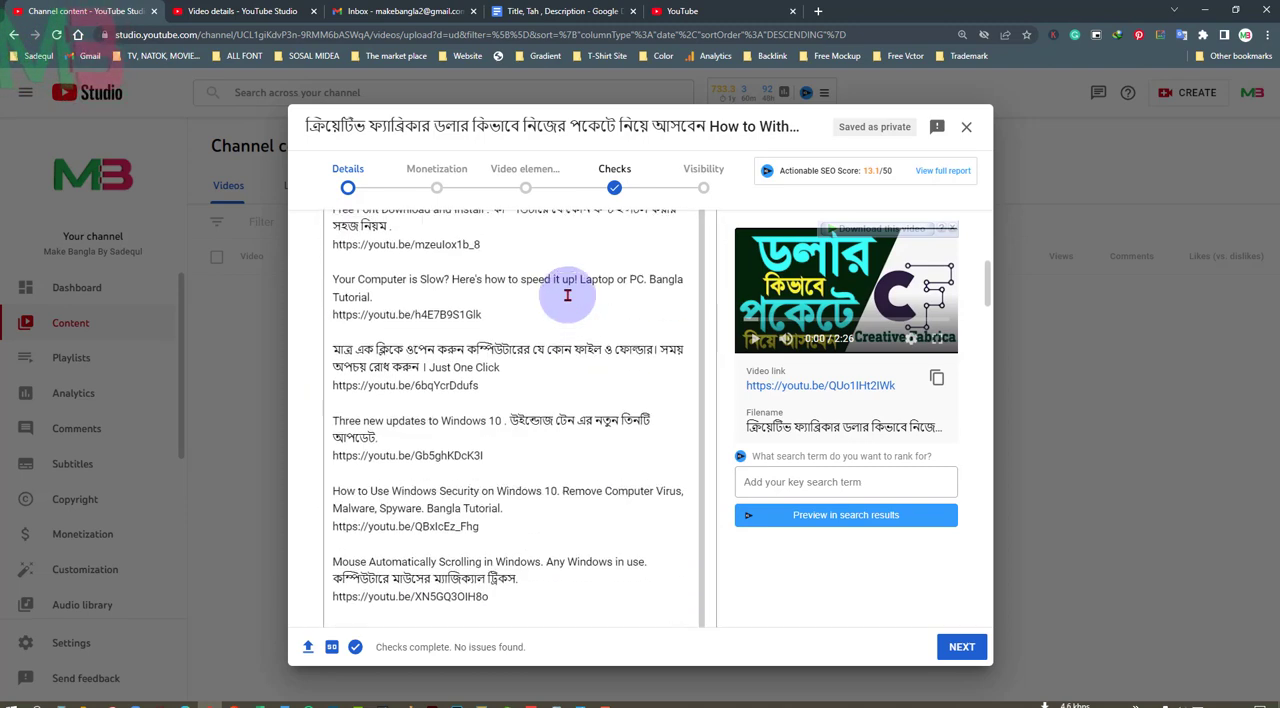
{"action": "scroll", "coordinate": [567, 295], "scroll_direction": "up", "scroll_amount": 10}
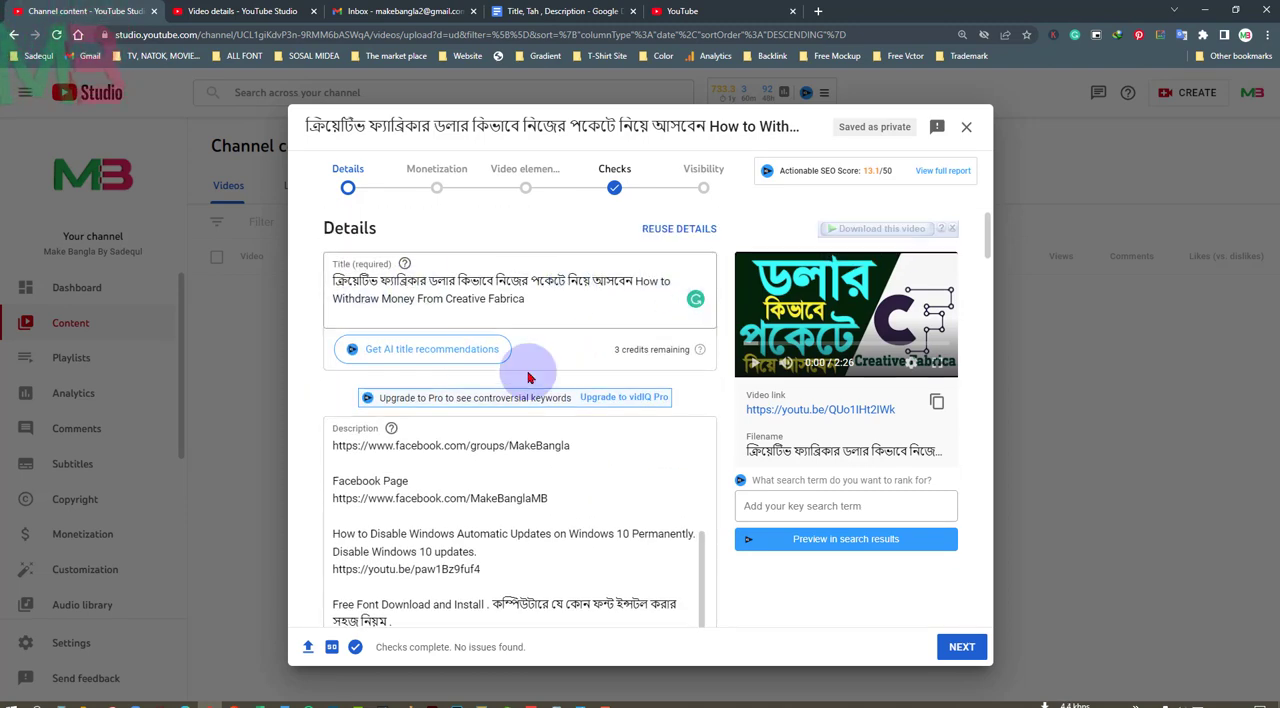
{"action": "left_click_drag", "start_coordinate": [635, 283], "coordinate": [648, 301]}
{"action": "key", "text": "ctrl+c"}
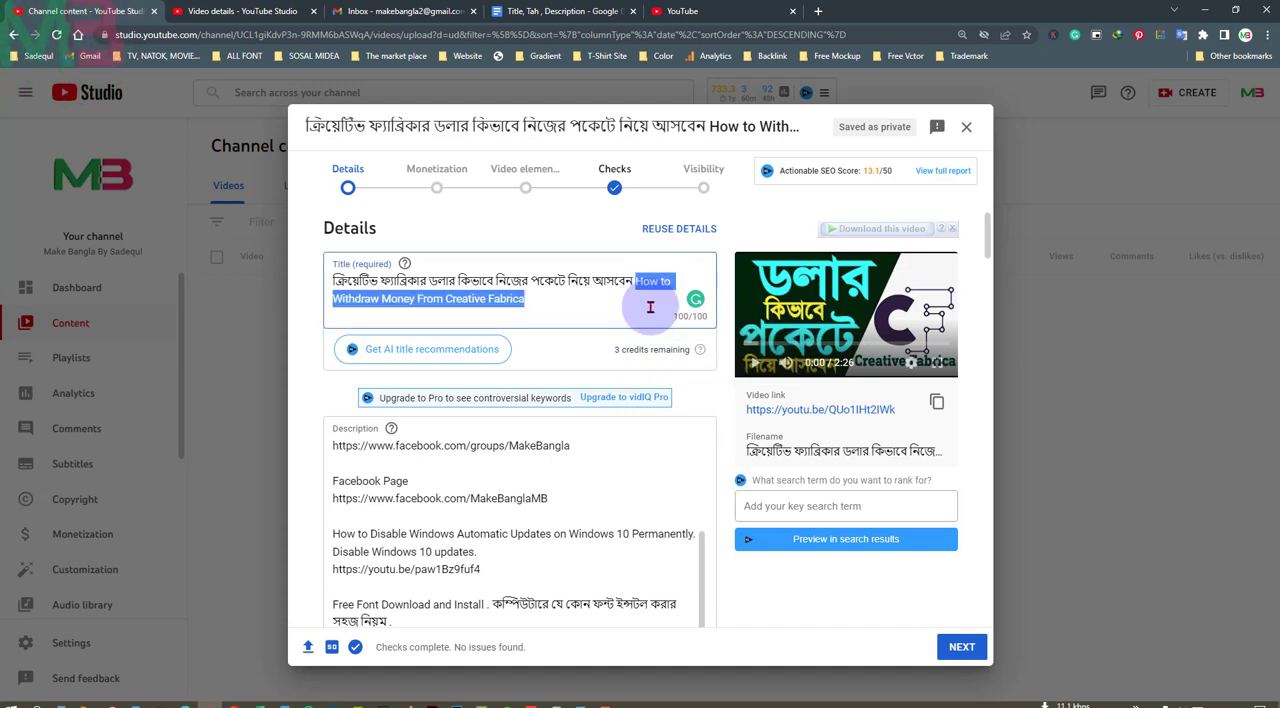
{"action": "scroll", "coordinate": [681, 413], "scroll_direction": "down", "scroll_amount": 8}
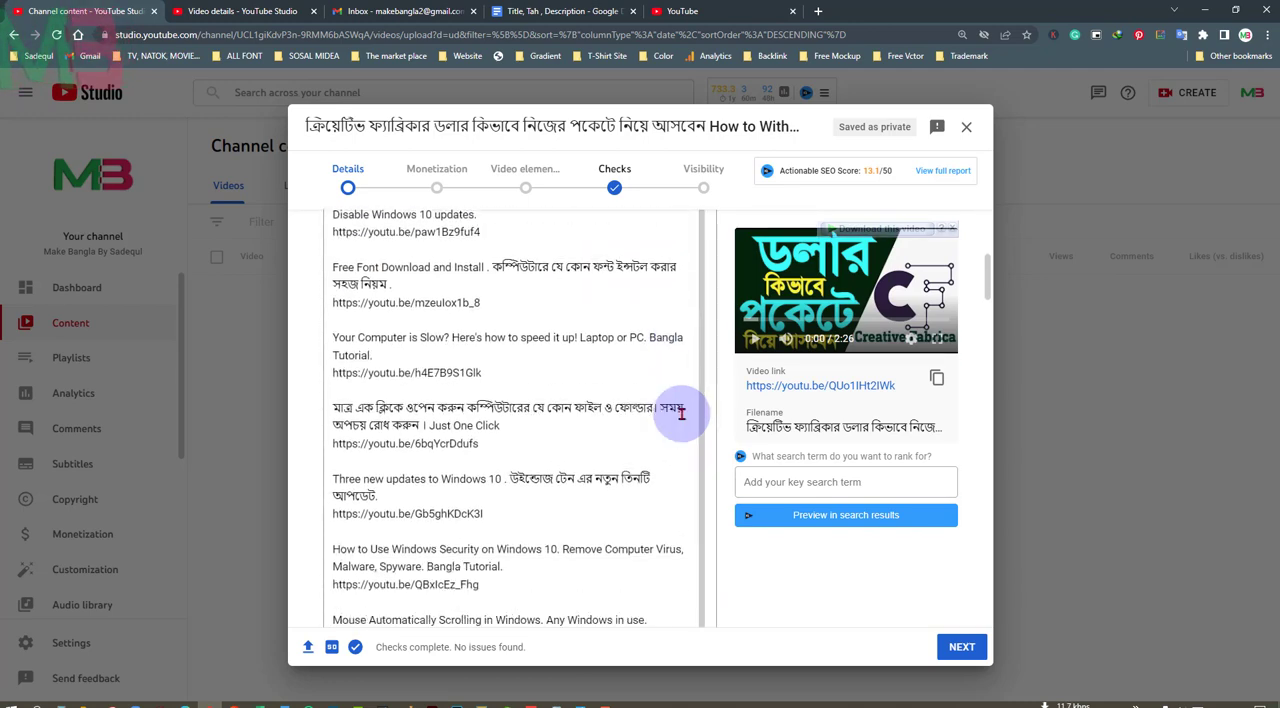
{"action": "scroll", "coordinate": [681, 413], "scroll_direction": "down", "scroll_amount": 10}
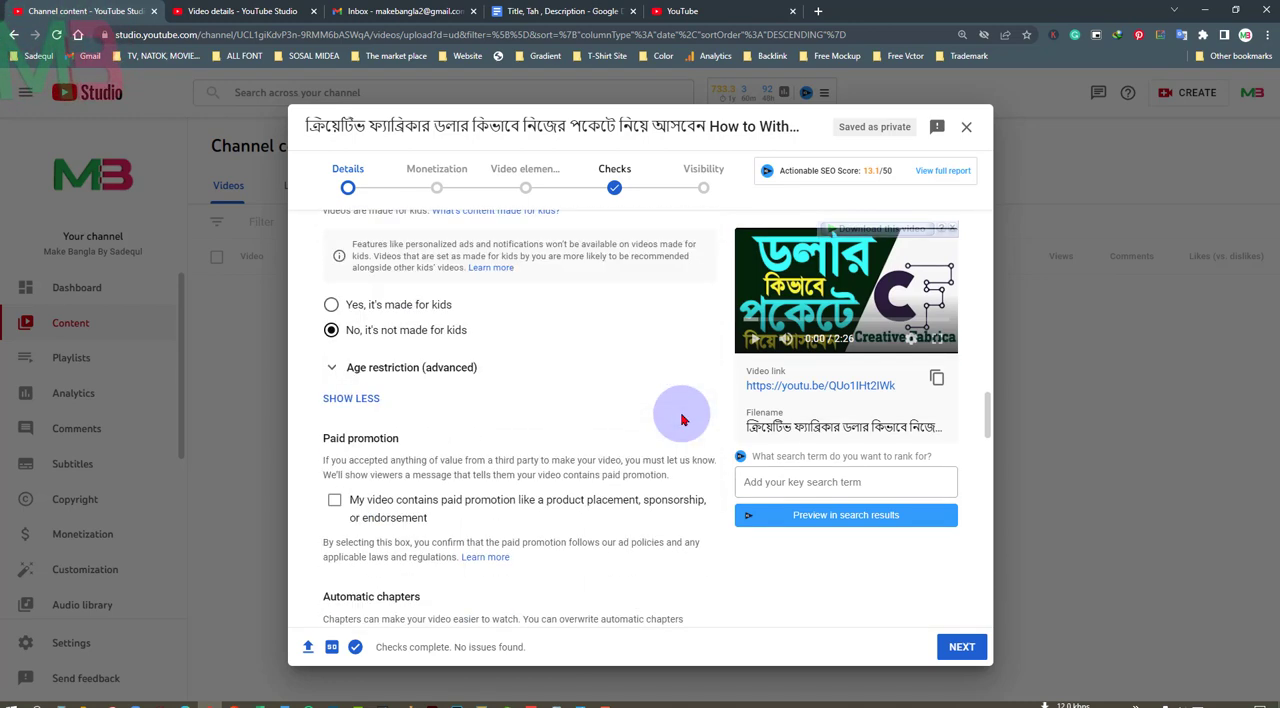
{"action": "scroll", "coordinate": [681, 420], "scroll_direction": "down", "scroll_amount": 2}
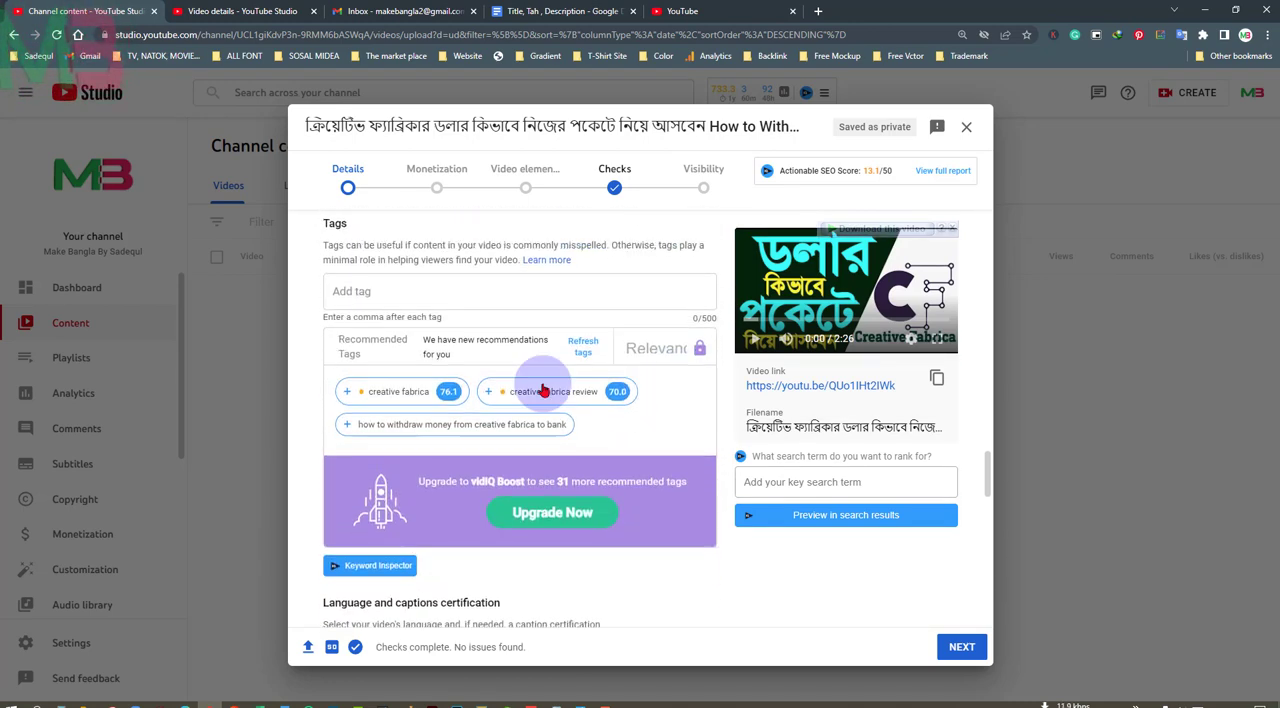
{"action": "left_click", "coordinate": [370, 291]}
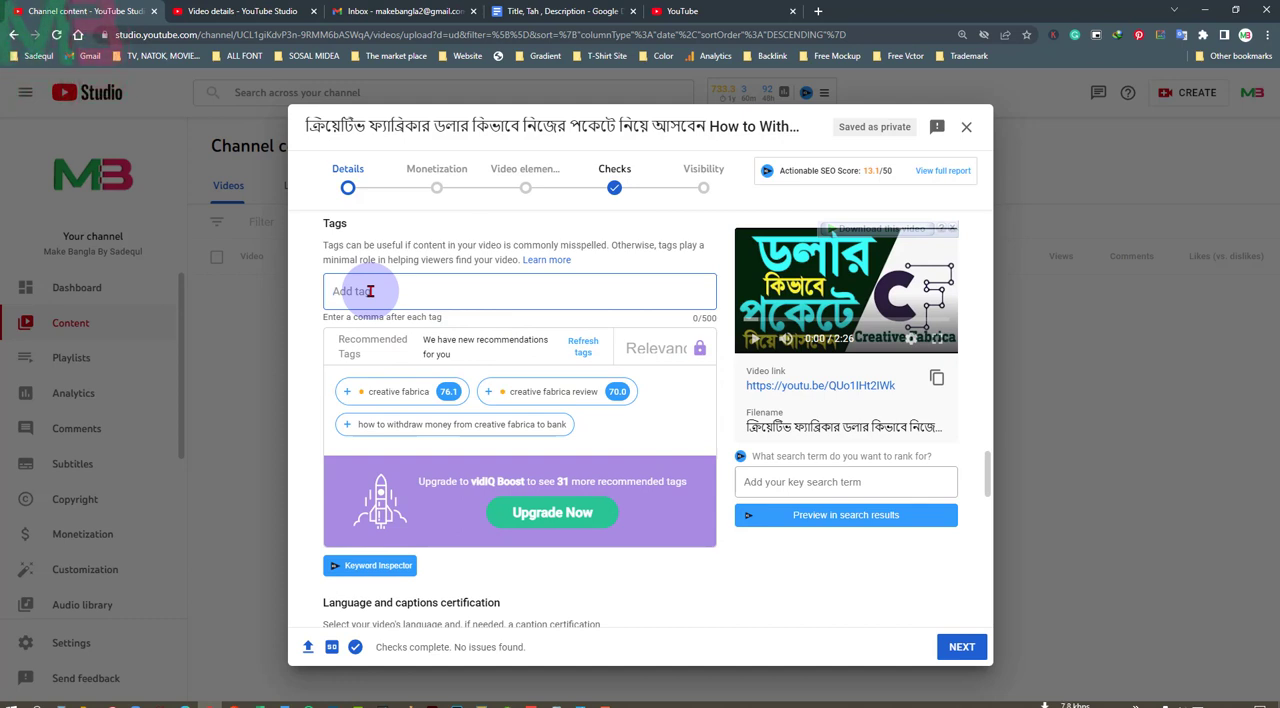
{"action": "key", "text": "ctrl+v"}
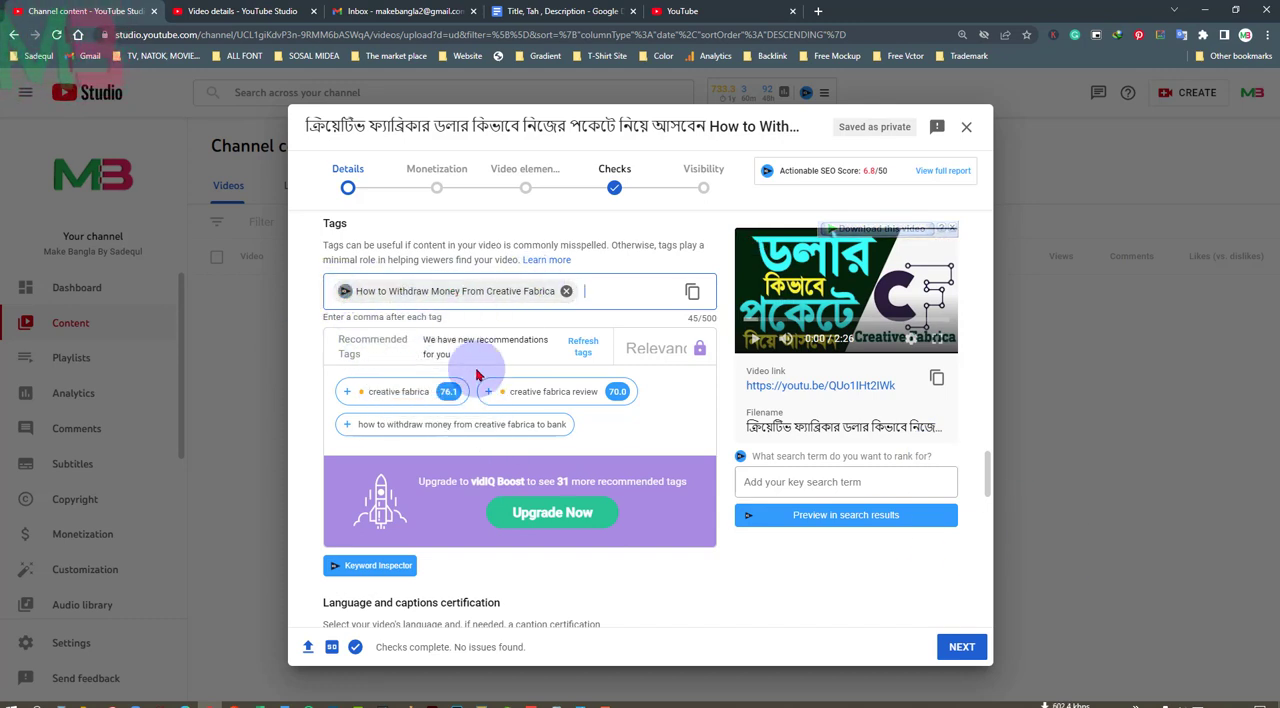
Inspect that tag's related keywords and add "creative fabrica", "creative fabrica review" and "how to withdraw money from creative fabrica to bank" as tags
{"action": "left_click", "coordinate": [344, 295]}
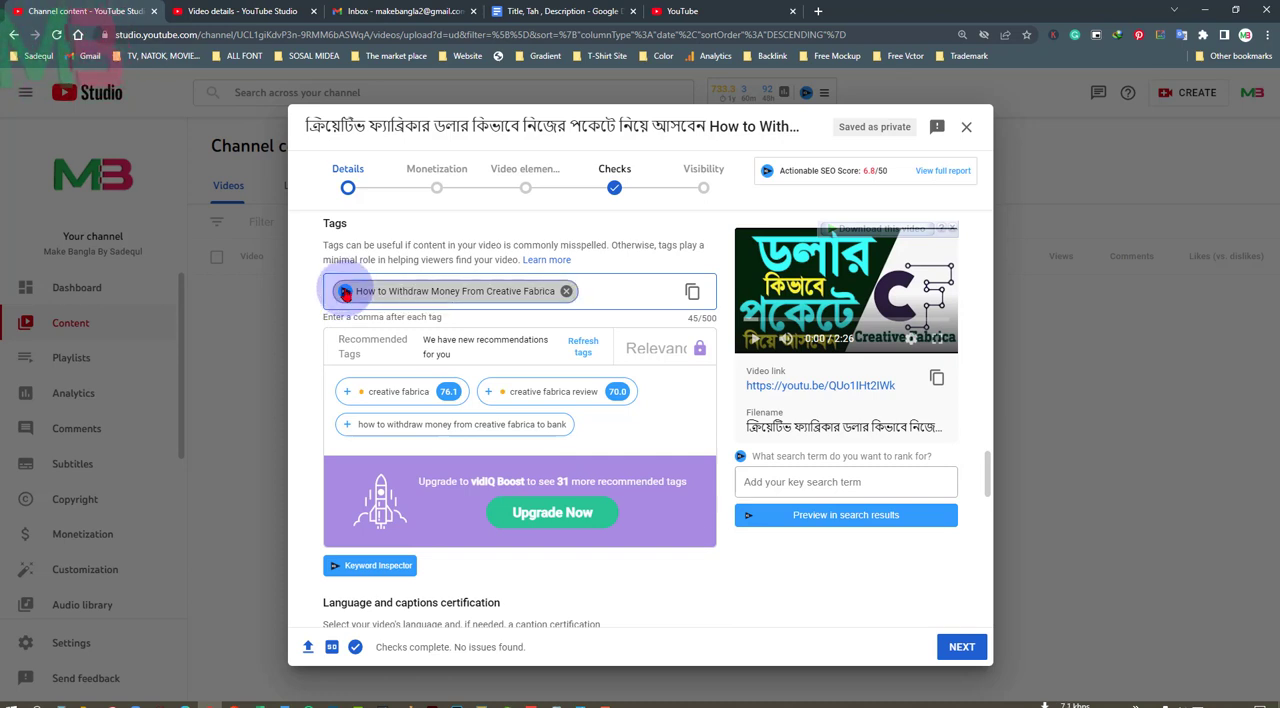
{"action": "left_click", "coordinate": [344, 291]}
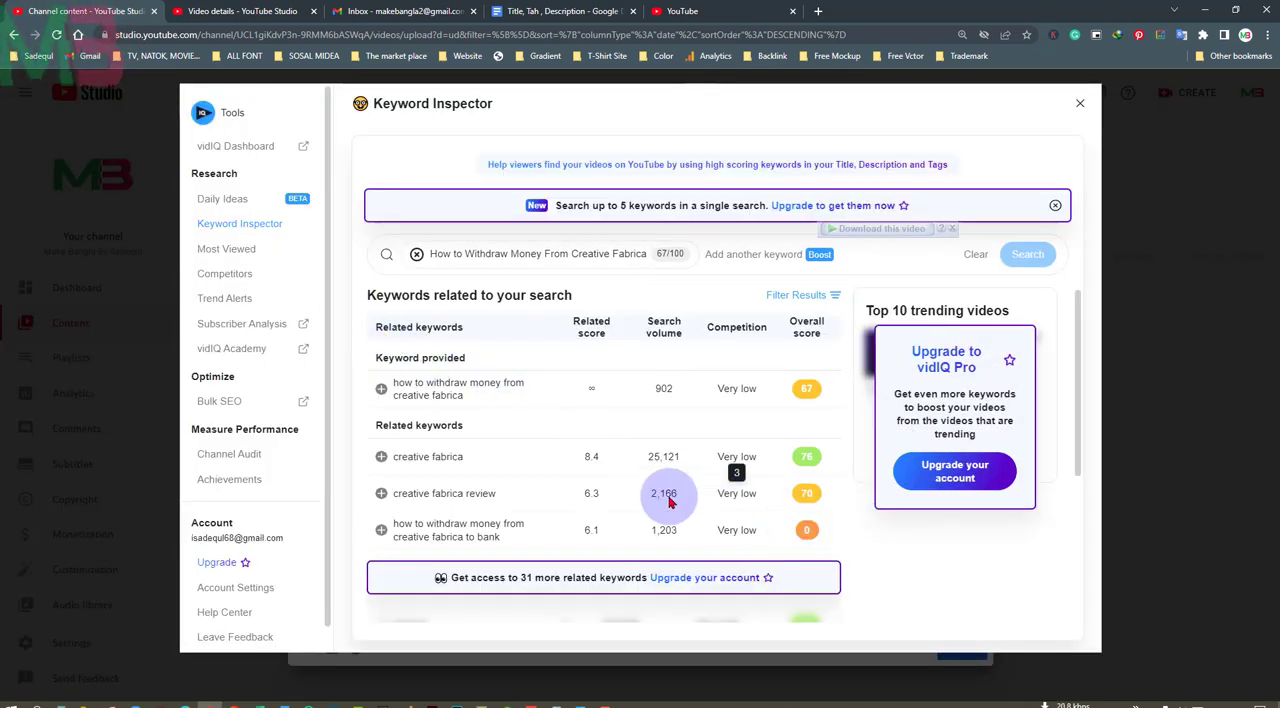
{"action": "scroll", "coordinate": [620, 500], "scroll_direction": "down", "scroll_amount": 1}
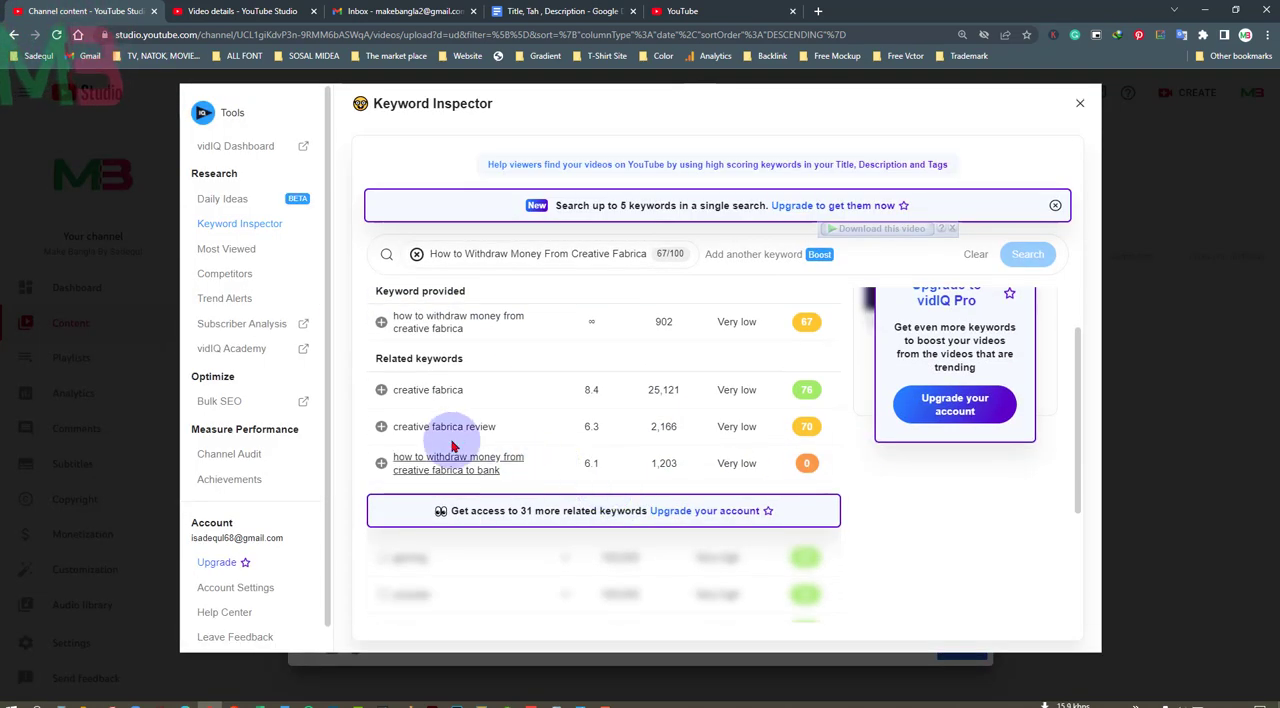
{"action": "left_click", "coordinate": [381, 391]}
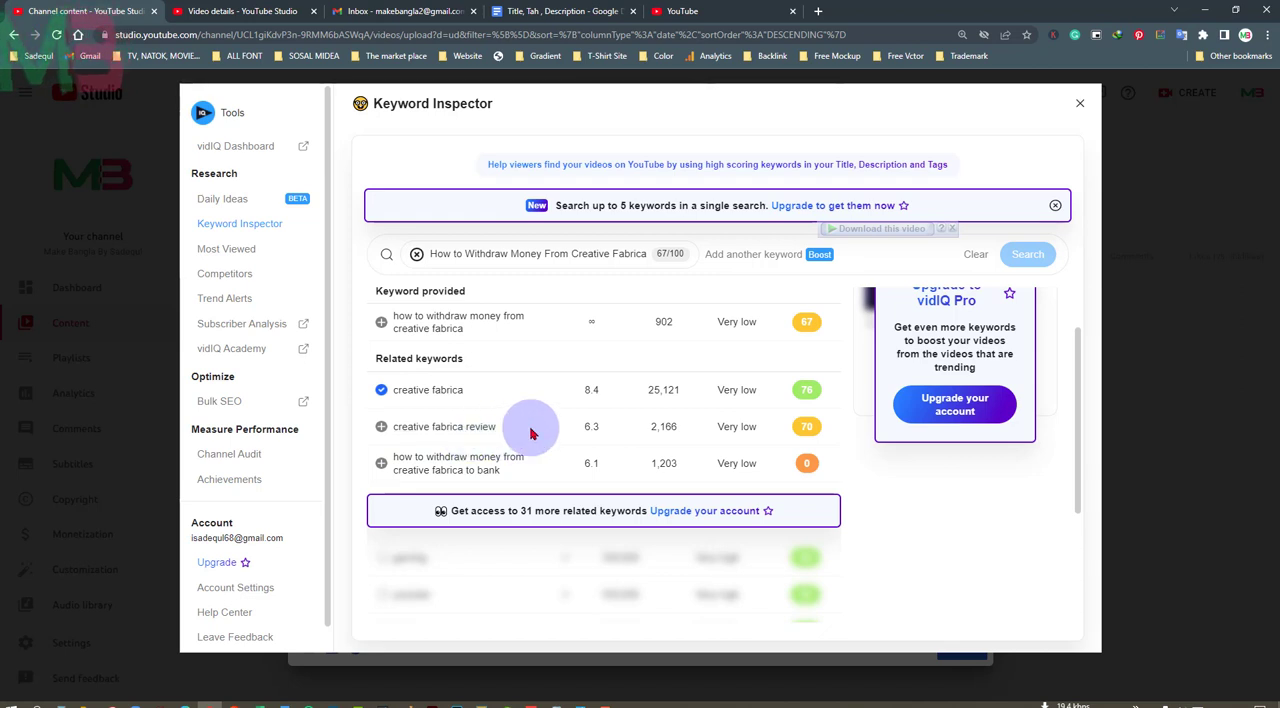
{"action": "left_click", "coordinate": [381, 427]}
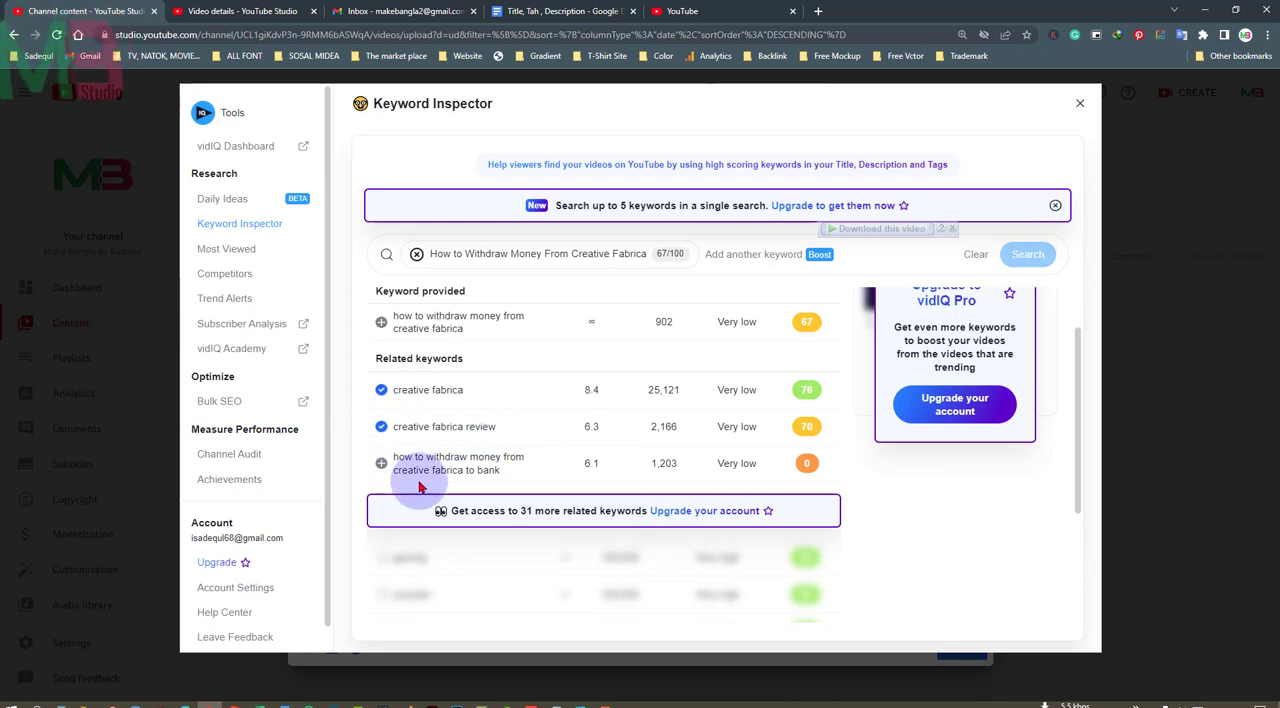
{"action": "left_click", "coordinate": [381, 465]}
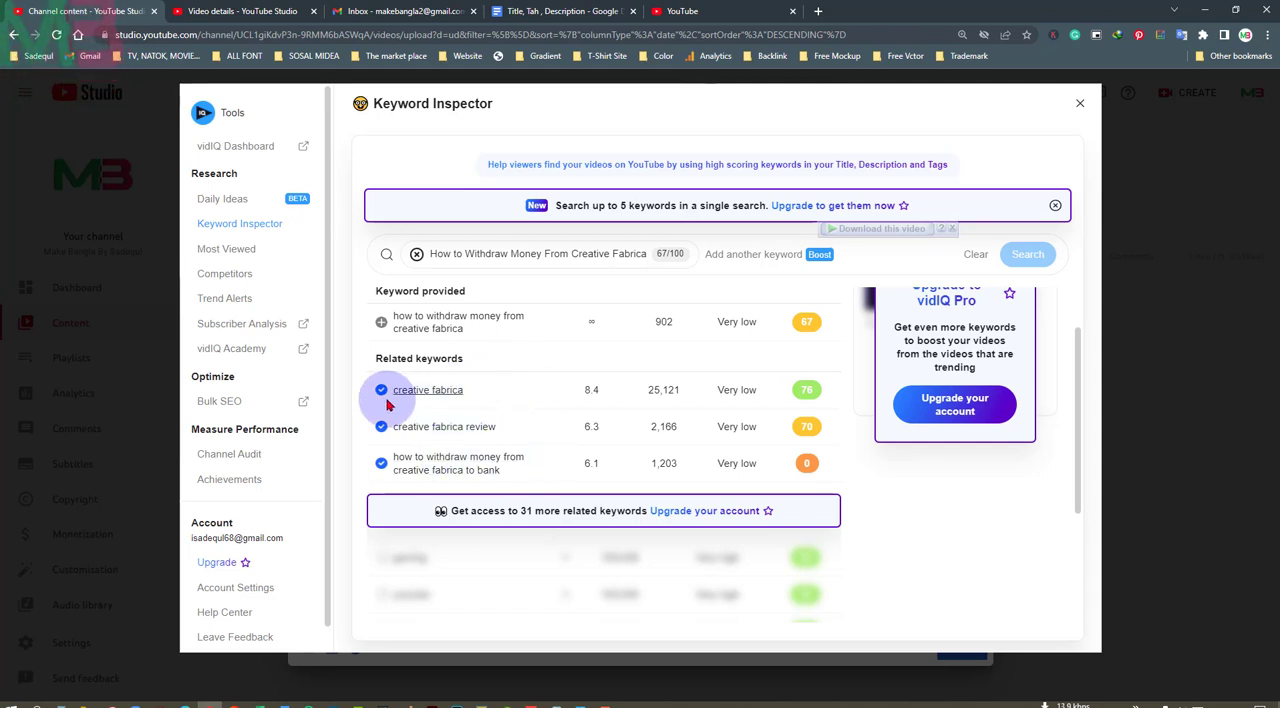
Look up keywords related to "creative fabrica", add "creative fabrica tutorial" and "creative fabrica license" as tags, and return to the video details
{"action": "left_click", "coordinate": [447, 392]}
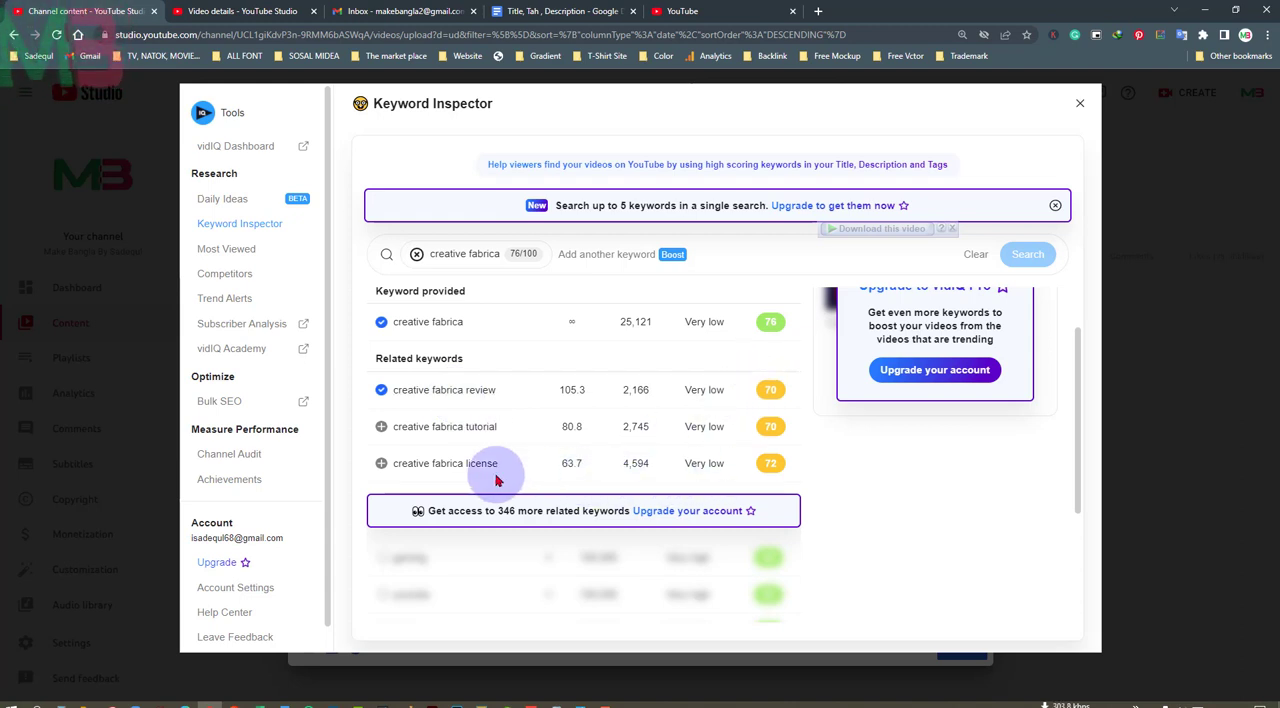
{"action": "left_click", "coordinate": [381, 427]}
{"action": "left_click", "coordinate": [381, 463]}
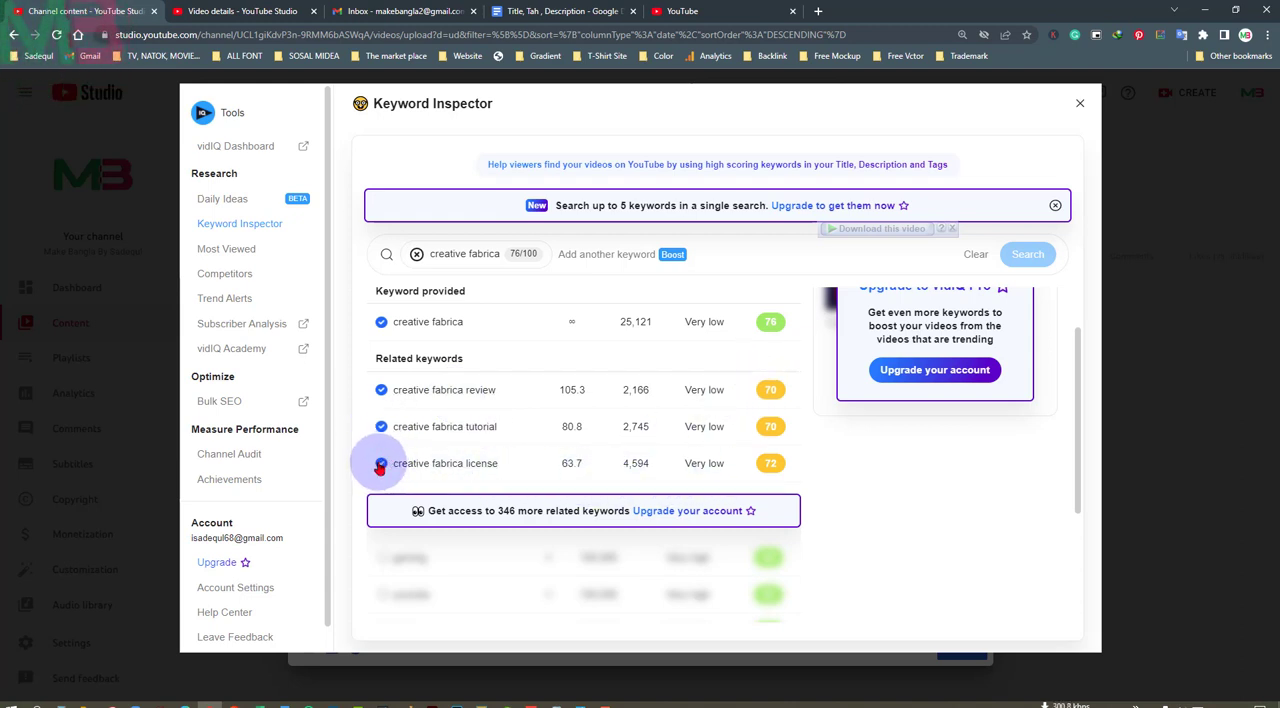
{"action": "left_click", "coordinate": [1080, 104]}
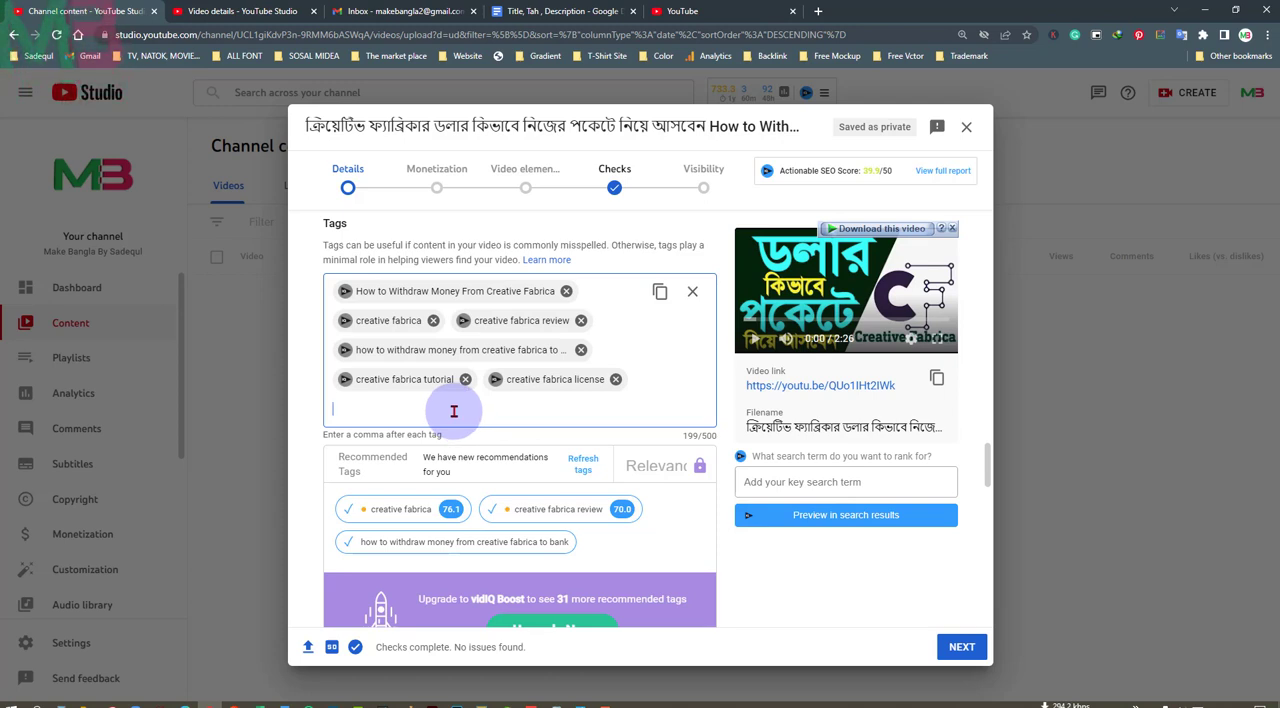
Paste the prepared tags "make bangla", the creator's name, "how to", "computer" and "dollar buy sell", and check the SEO score
{"action": "type", "text": "make bangla, sadequl islam, how to, computer, dollar buy sell"}
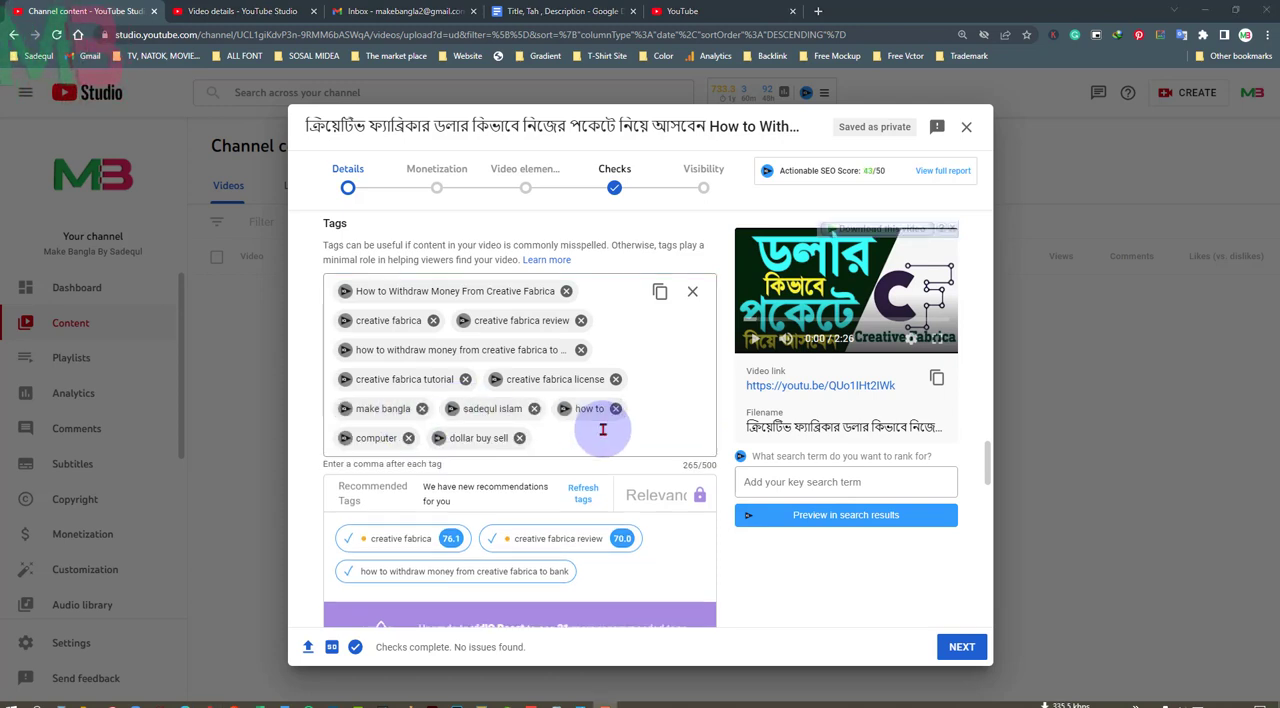
{"action": "double_click", "coordinate": [867, 170]}
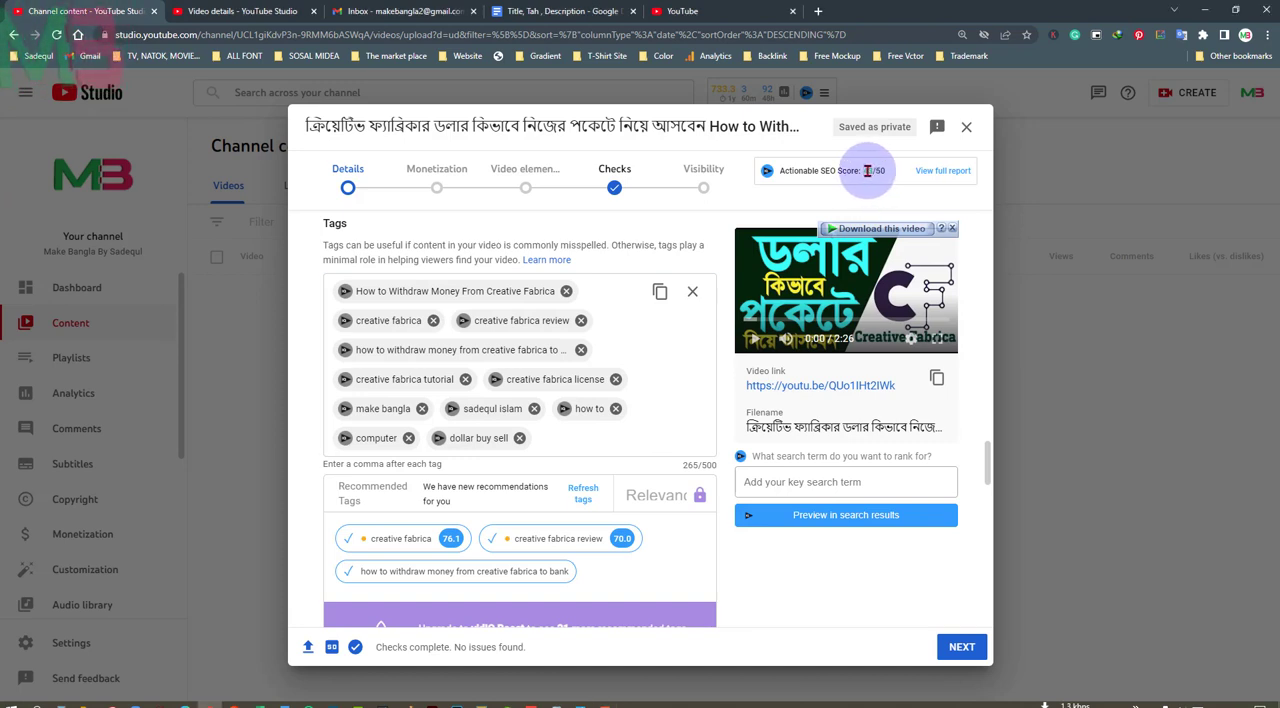
{"action": "left_click", "coordinate": [591, 440]}
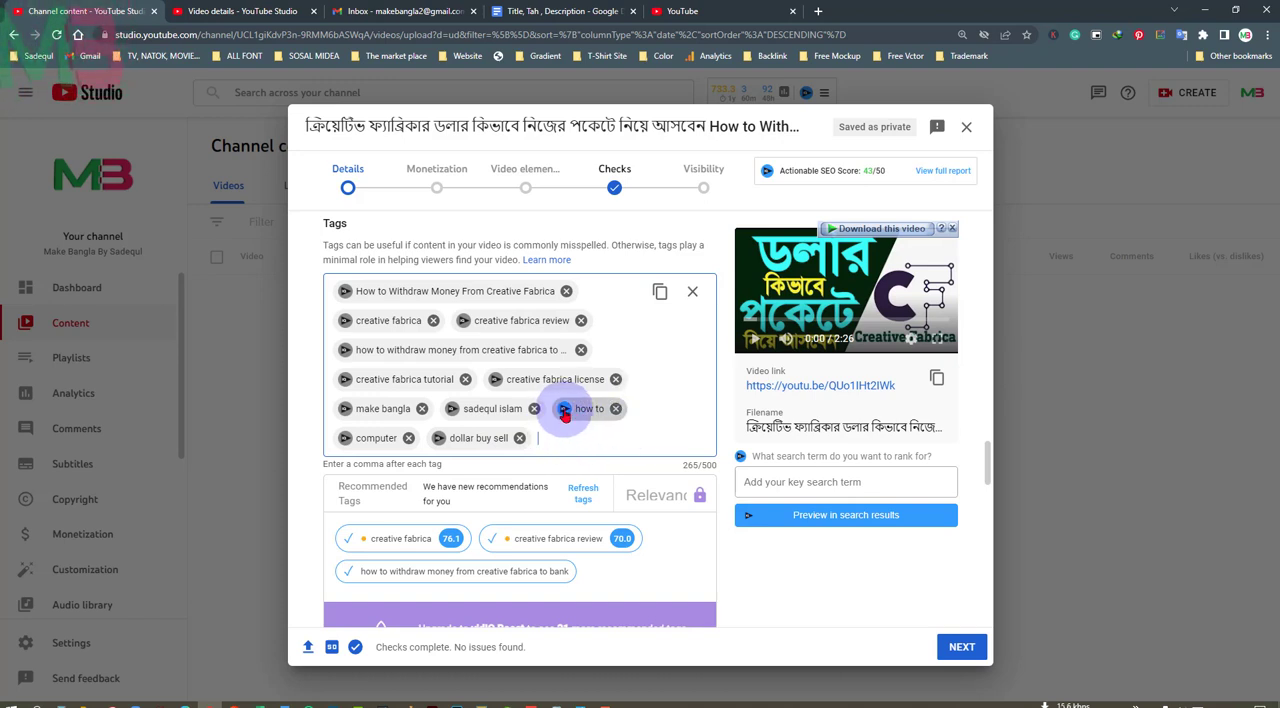
Inspect keywords related to the "how to" tag and add "how to make" and "how to make origami" to the tags
{"action": "left_click", "coordinate": [563, 410]}
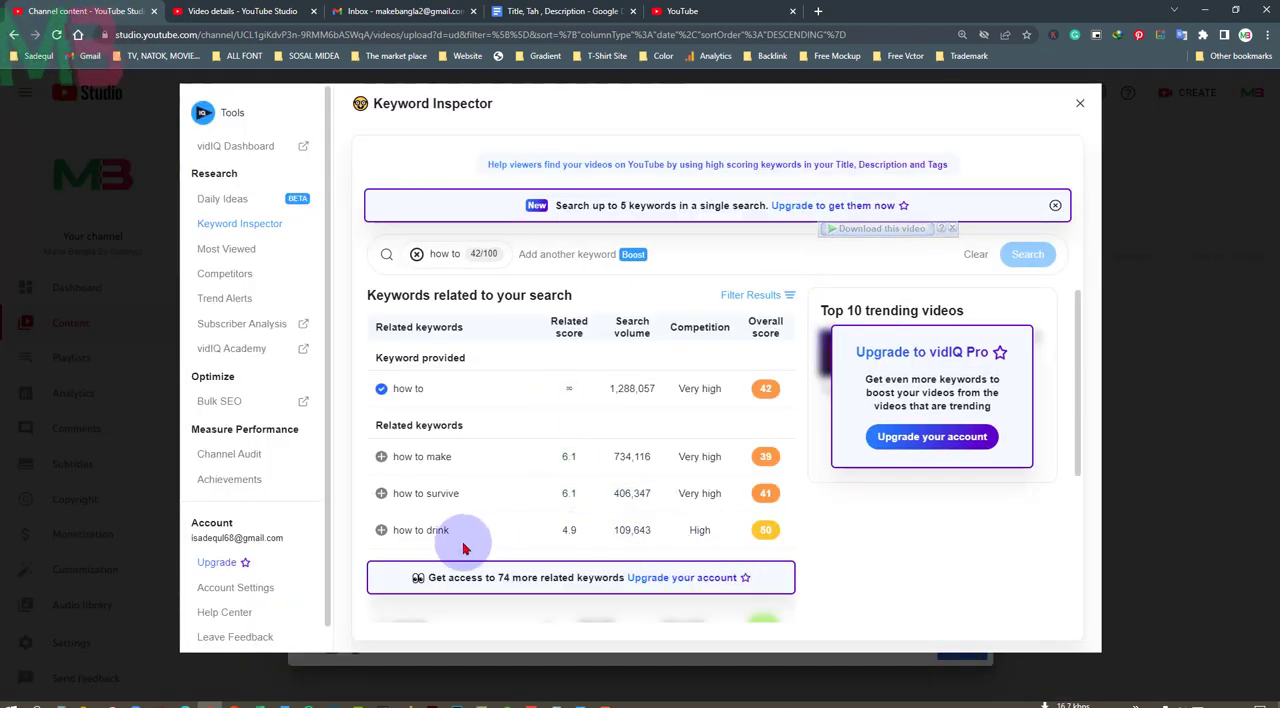
{"action": "left_click", "coordinate": [381, 457]}
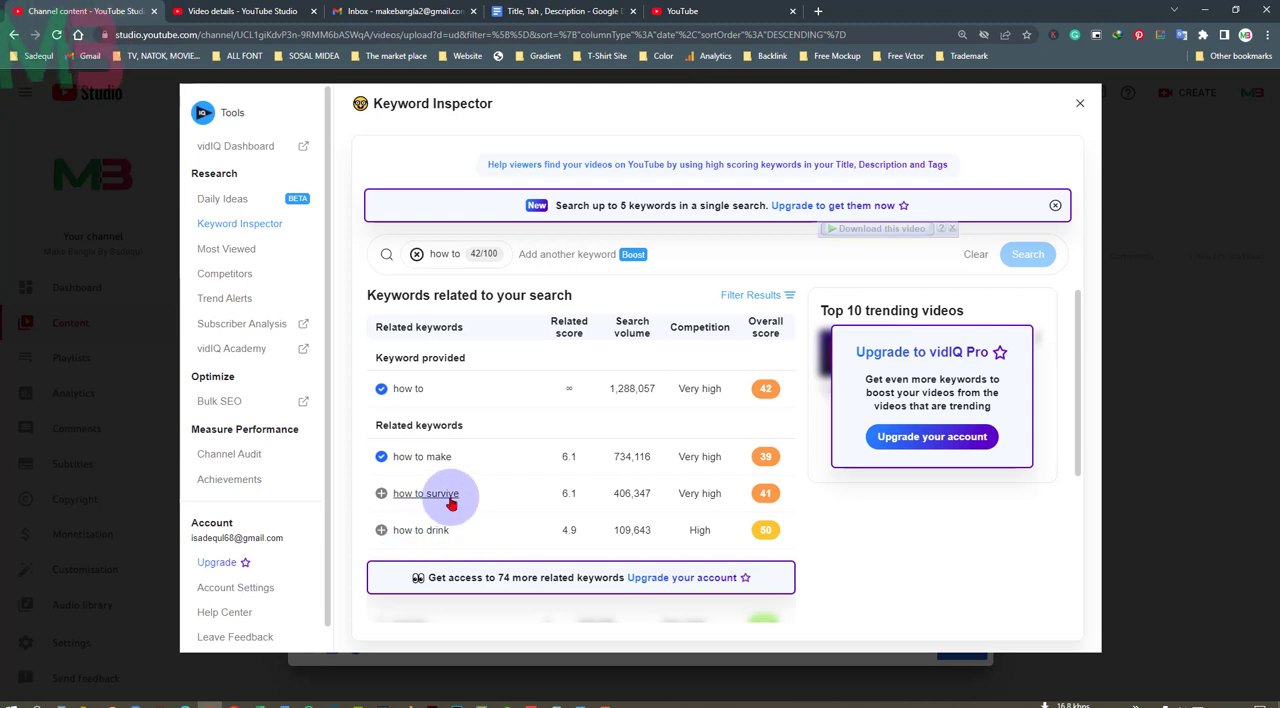
{"action": "left_click", "coordinate": [442, 457]}
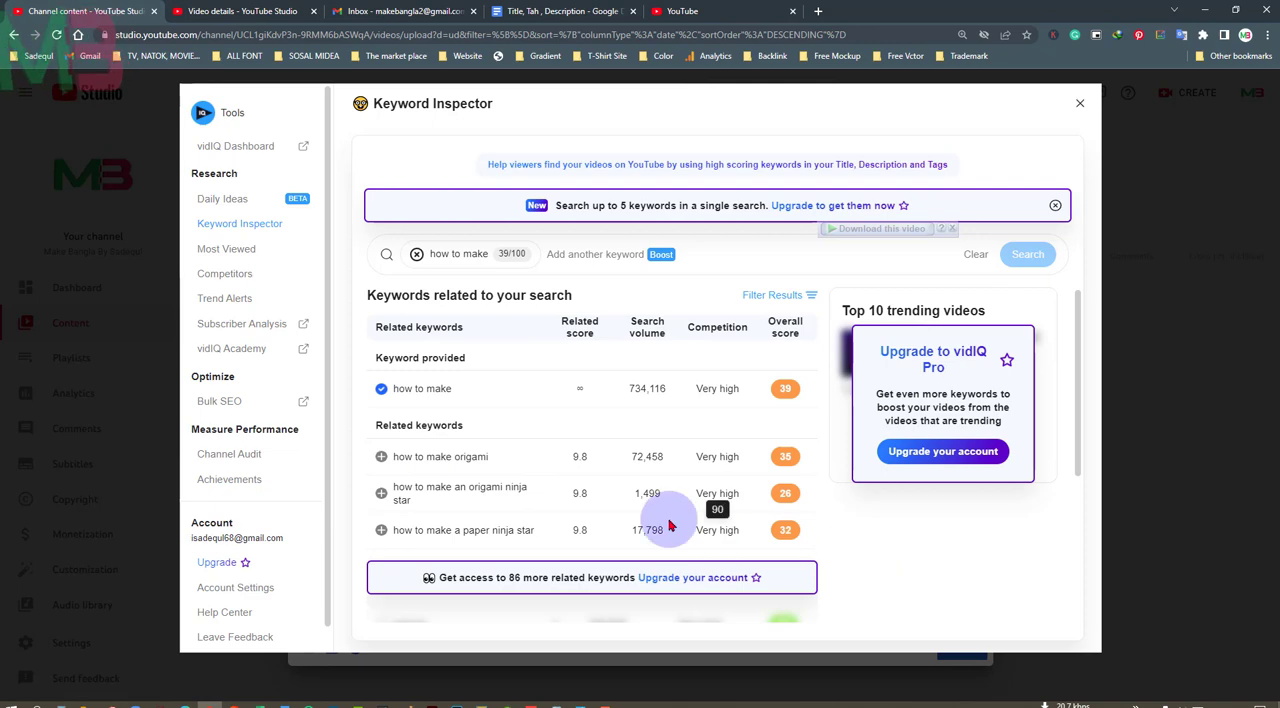
{"action": "left_click", "coordinate": [381, 458]}
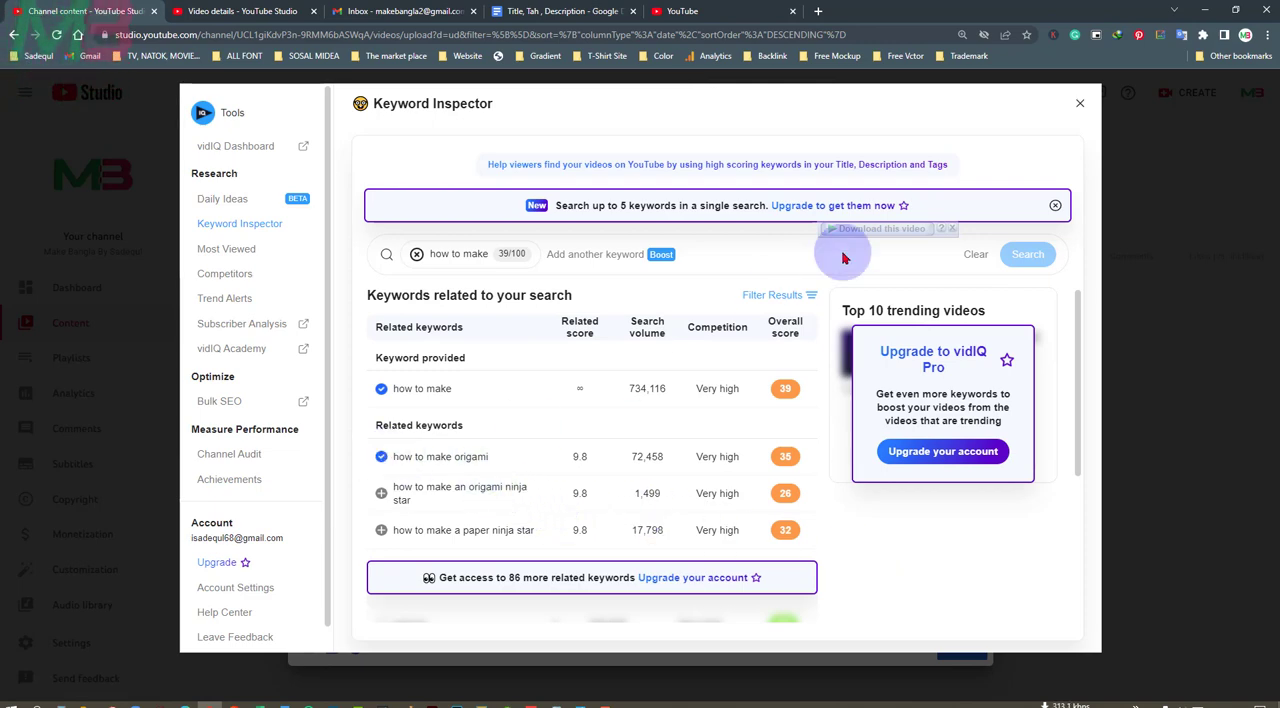
{"action": "left_click", "coordinate": [1081, 105]}
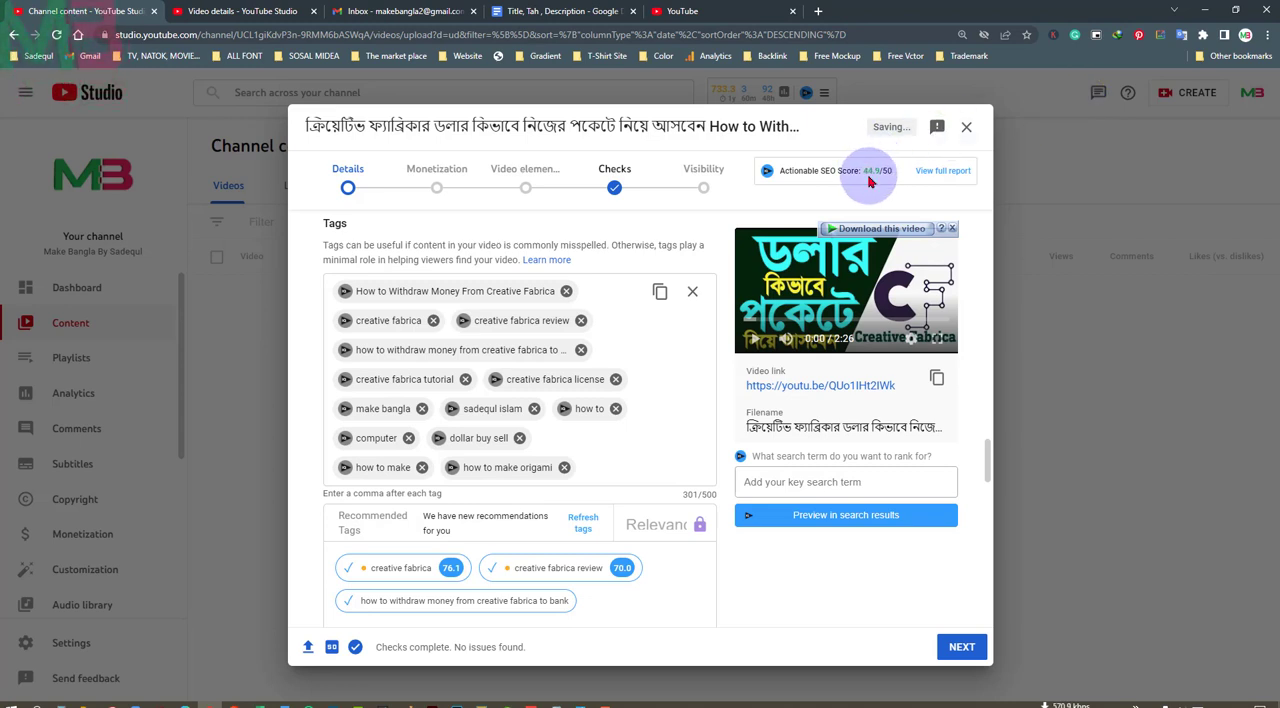
{"action": "left_click", "coordinate": [615, 457]}
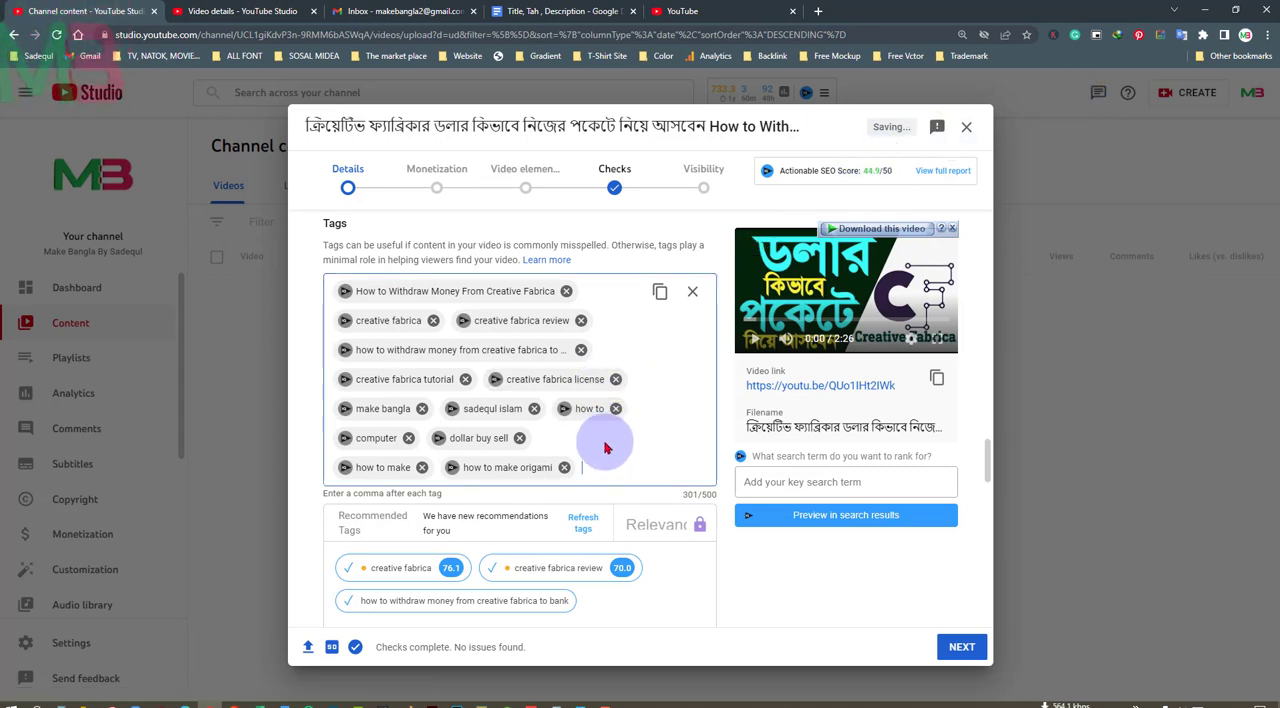
From the bank withdrawal tag's related keywords, add "how to make money online", plus its related "how to make money online 2022", "make money online" and "earn money online"
{"action": "left_click", "coordinate": [345, 352]}
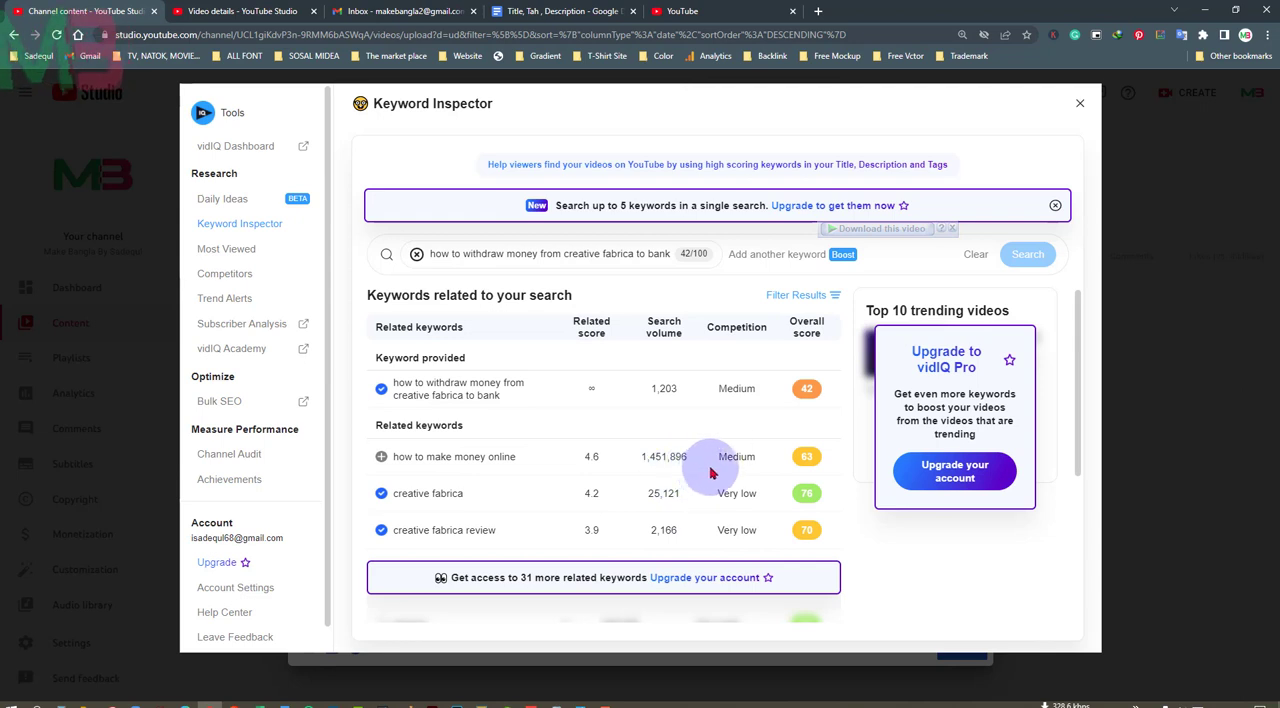
{"action": "left_click", "coordinate": [381, 456]}
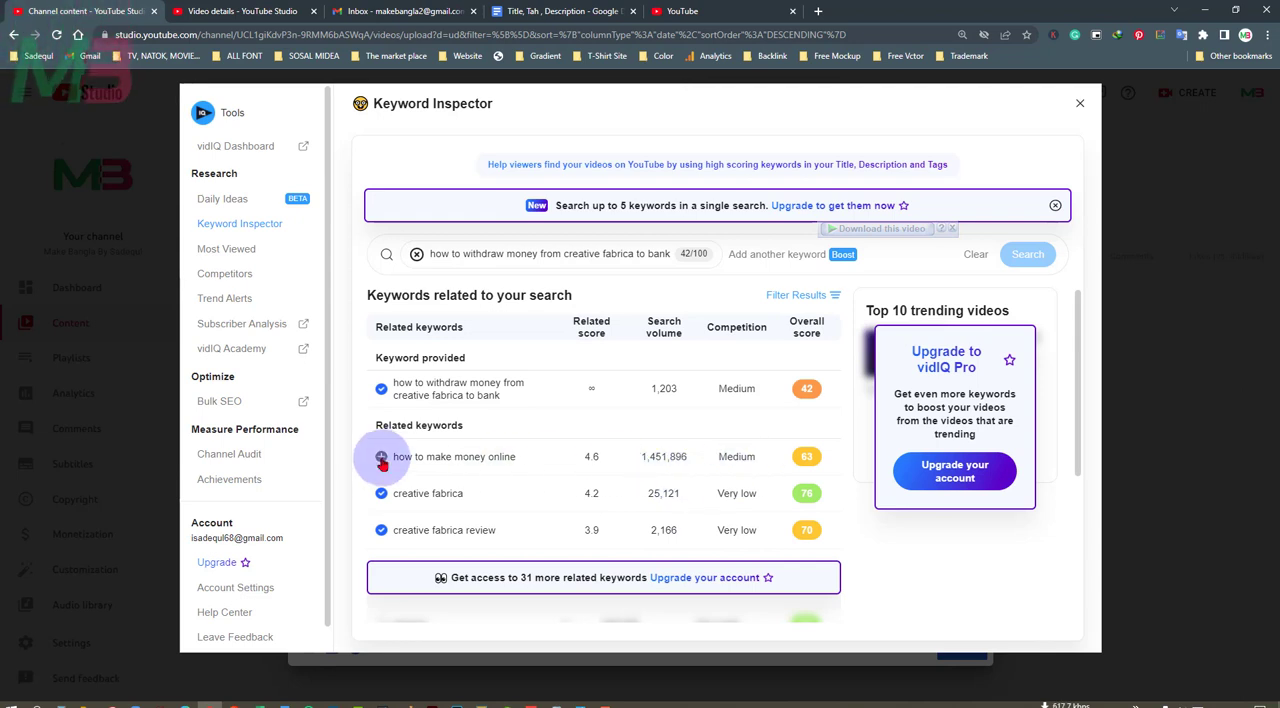
{"action": "left_click", "coordinate": [492, 463]}
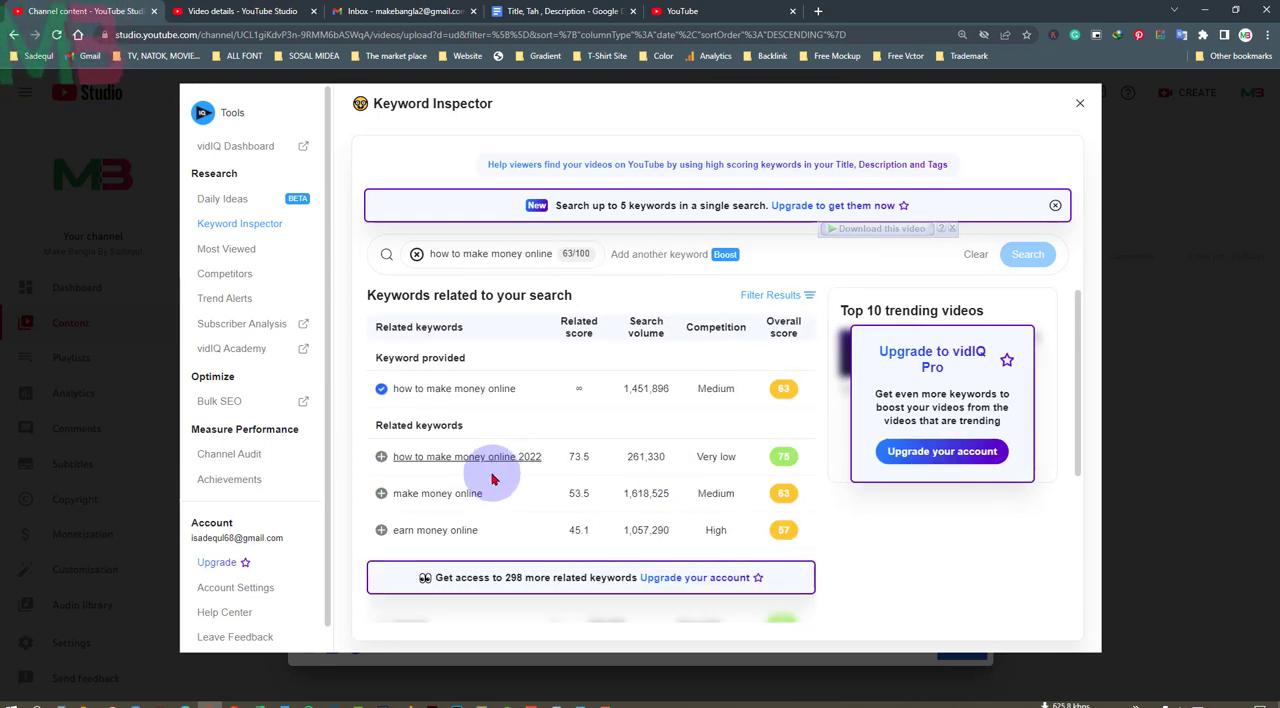
{"action": "left_click", "coordinate": [380, 457]}
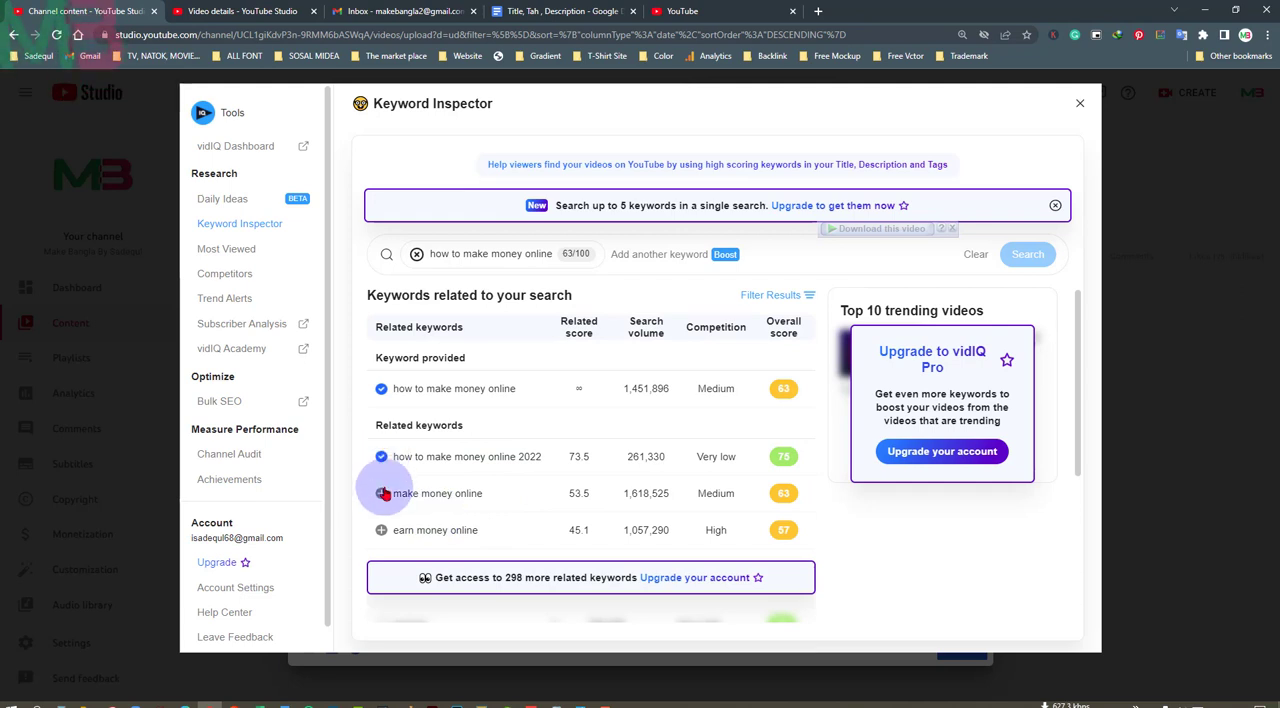
{"action": "left_click", "coordinate": [382, 494]}
{"action": "left_click", "coordinate": [380, 529]}
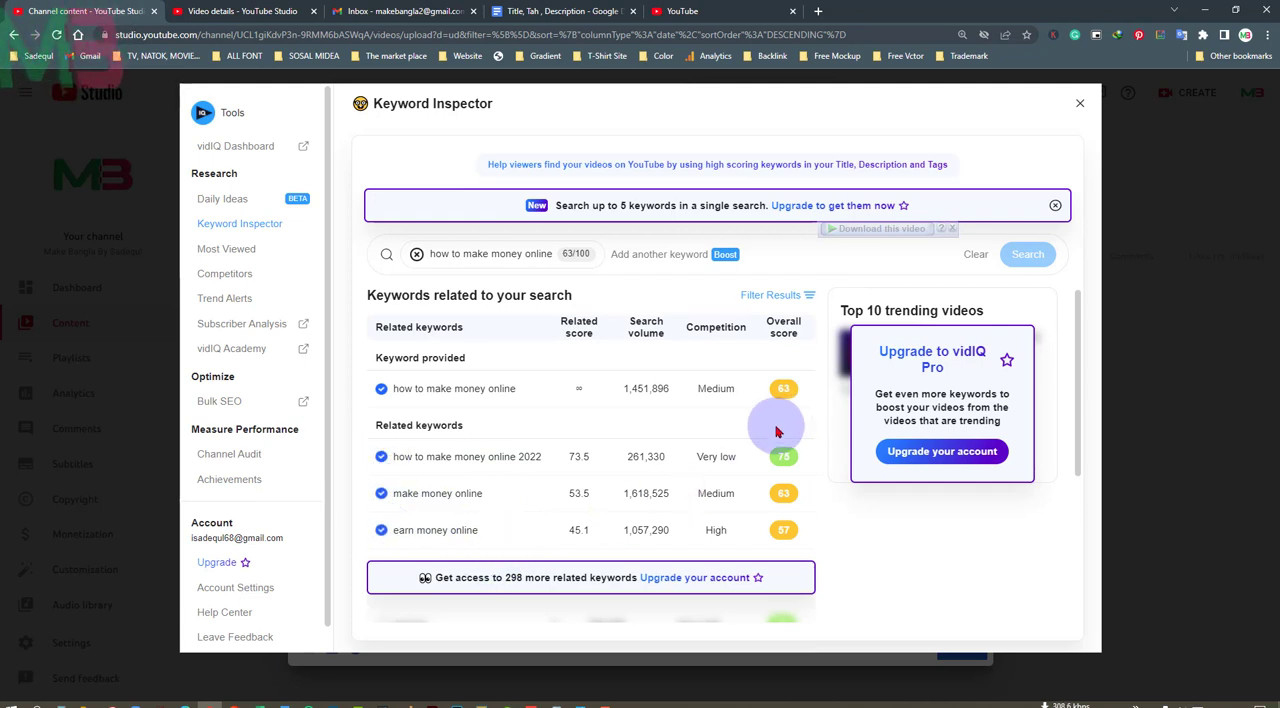
Explore keywords related to "earn money online" and add "earn money online 2022", "how to earn money online" and "make money online 2022" as tags
{"action": "left_click", "coordinate": [466, 529]}
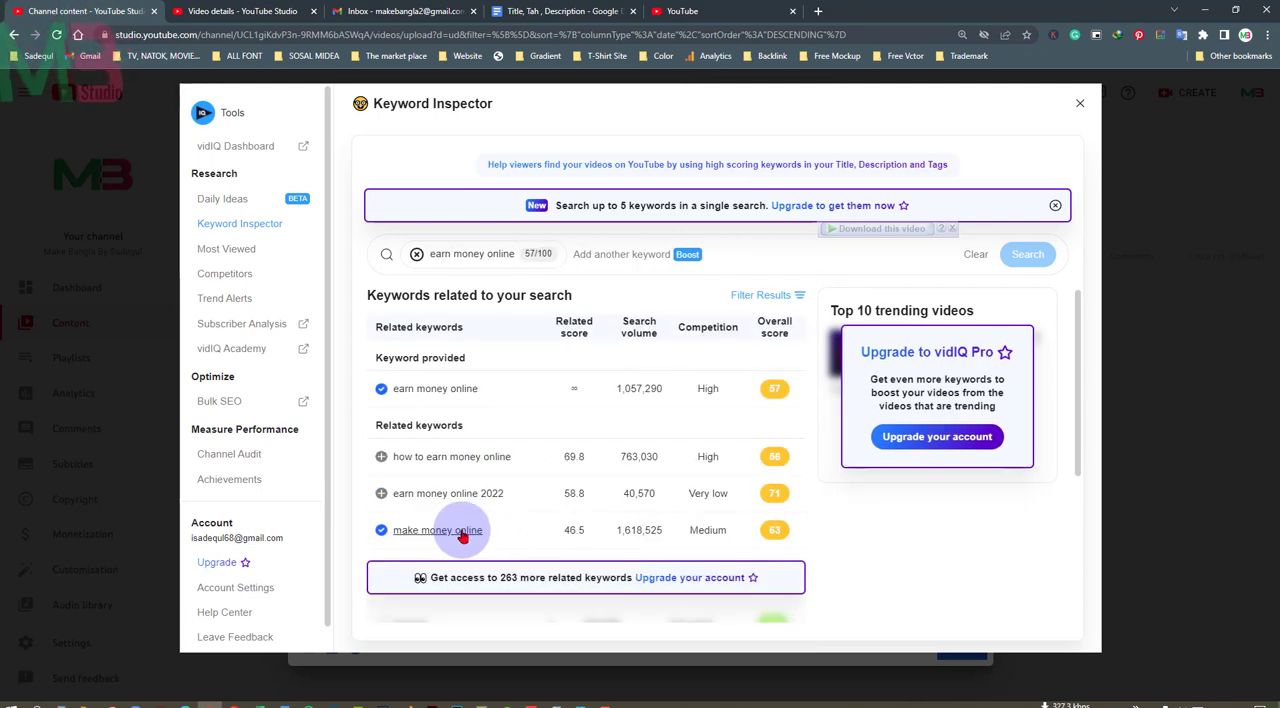
{"action": "left_click", "coordinate": [381, 493]}
{"action": "left_click", "coordinate": [381, 456]}
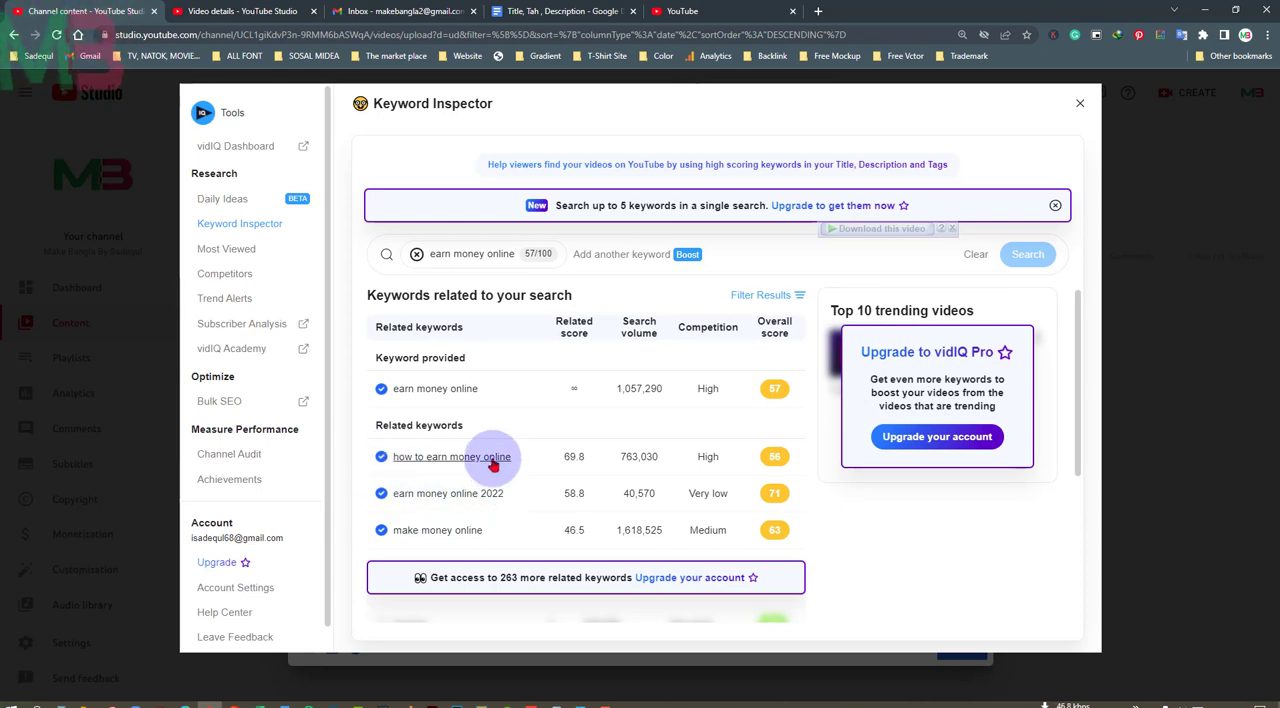
{"action": "left_click", "coordinate": [490, 493]}
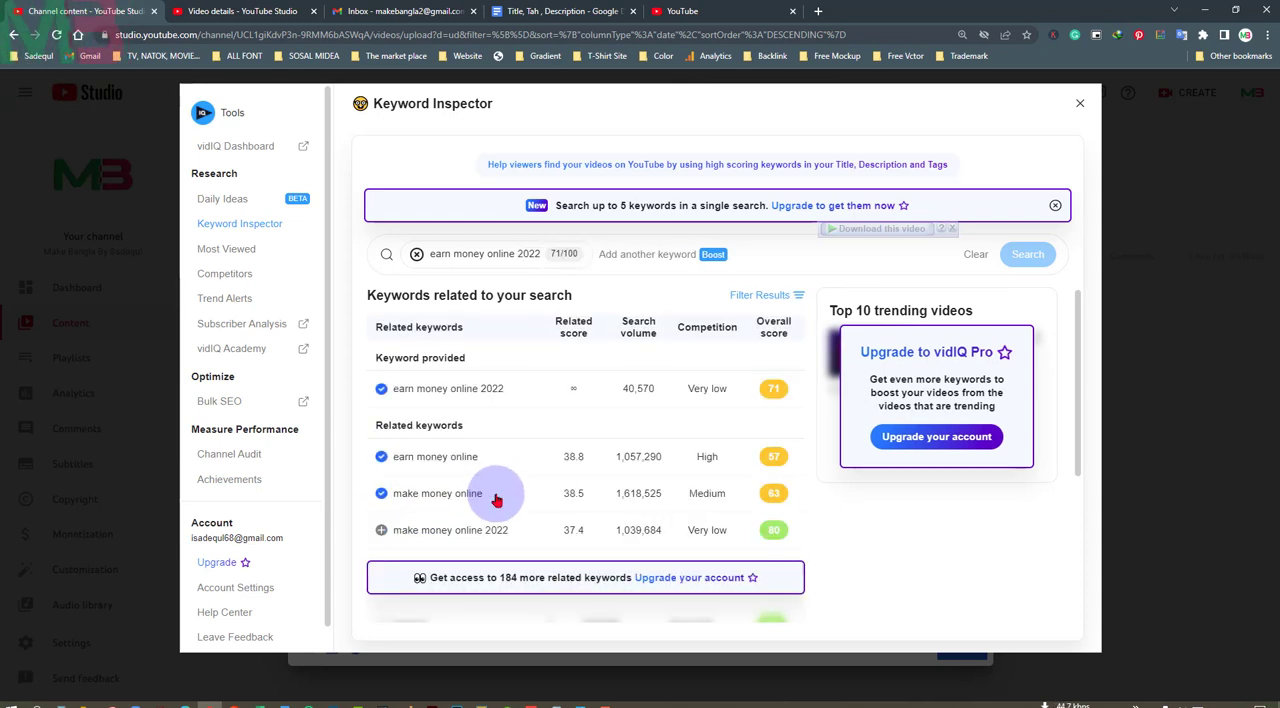
Close the Keyword Inspector and copy the video's complete tag list
{"action": "left_click", "coordinate": [1080, 103]}
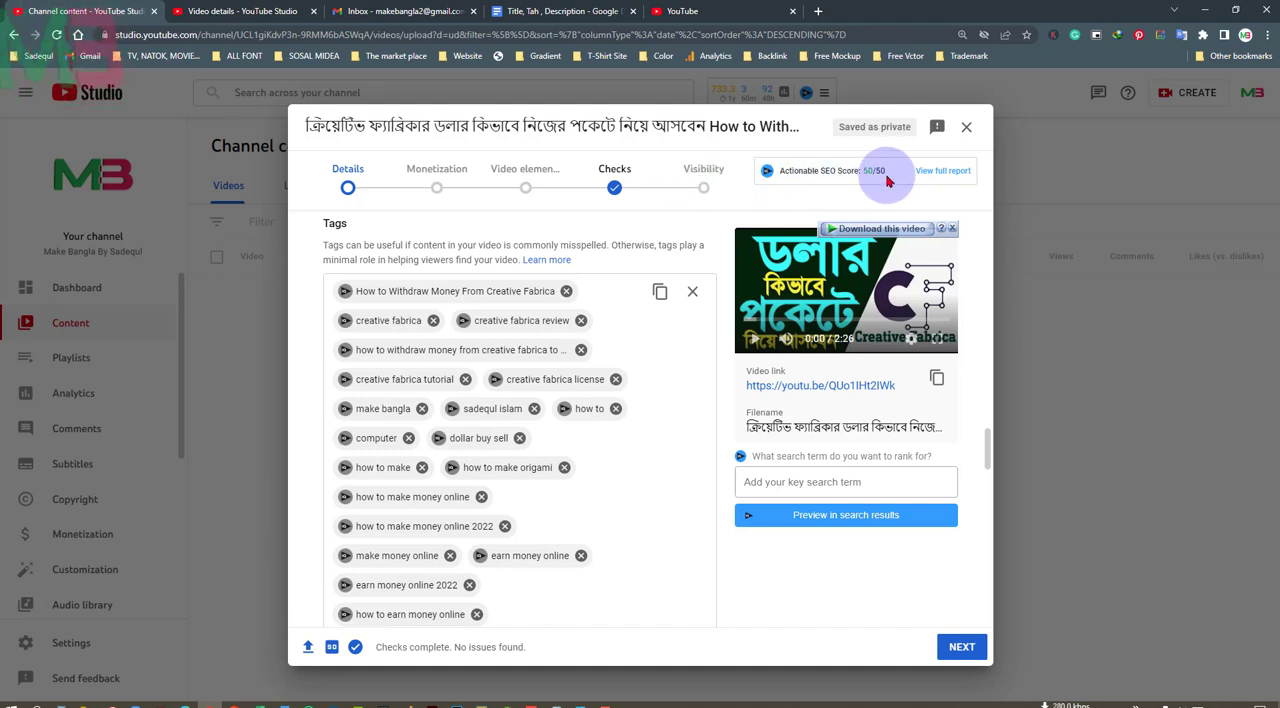
{"action": "scroll", "coordinate": [657, 495], "scroll_direction": "down", "scroll_amount": 2}
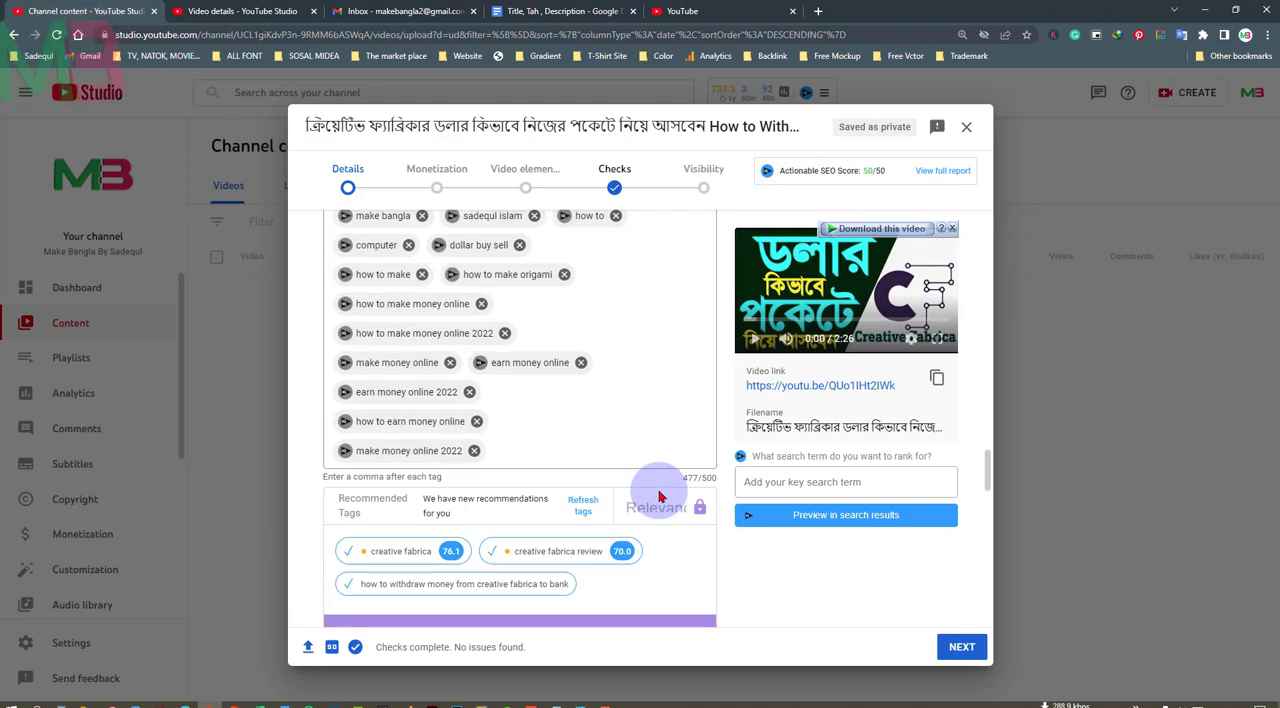
{"action": "scroll", "coordinate": [658, 497], "scroll_direction": "up", "scroll_amount": 5}
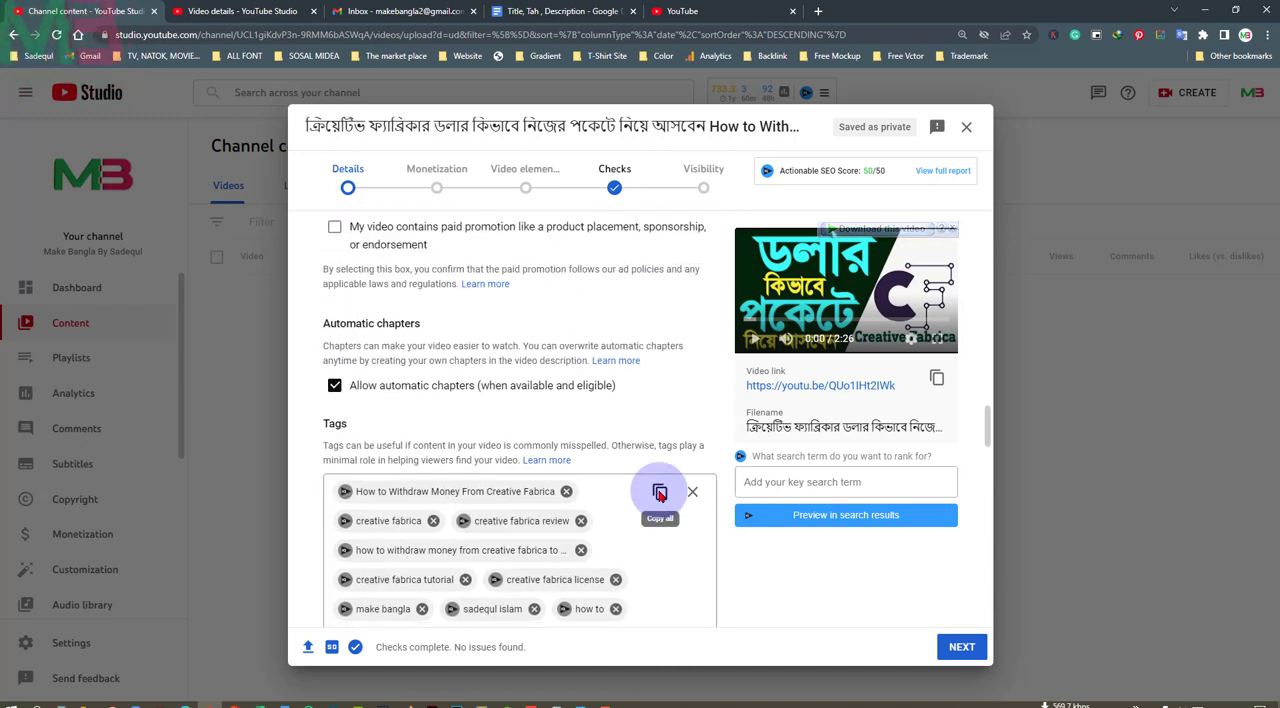
{"action": "left_click", "coordinate": [660, 493]}
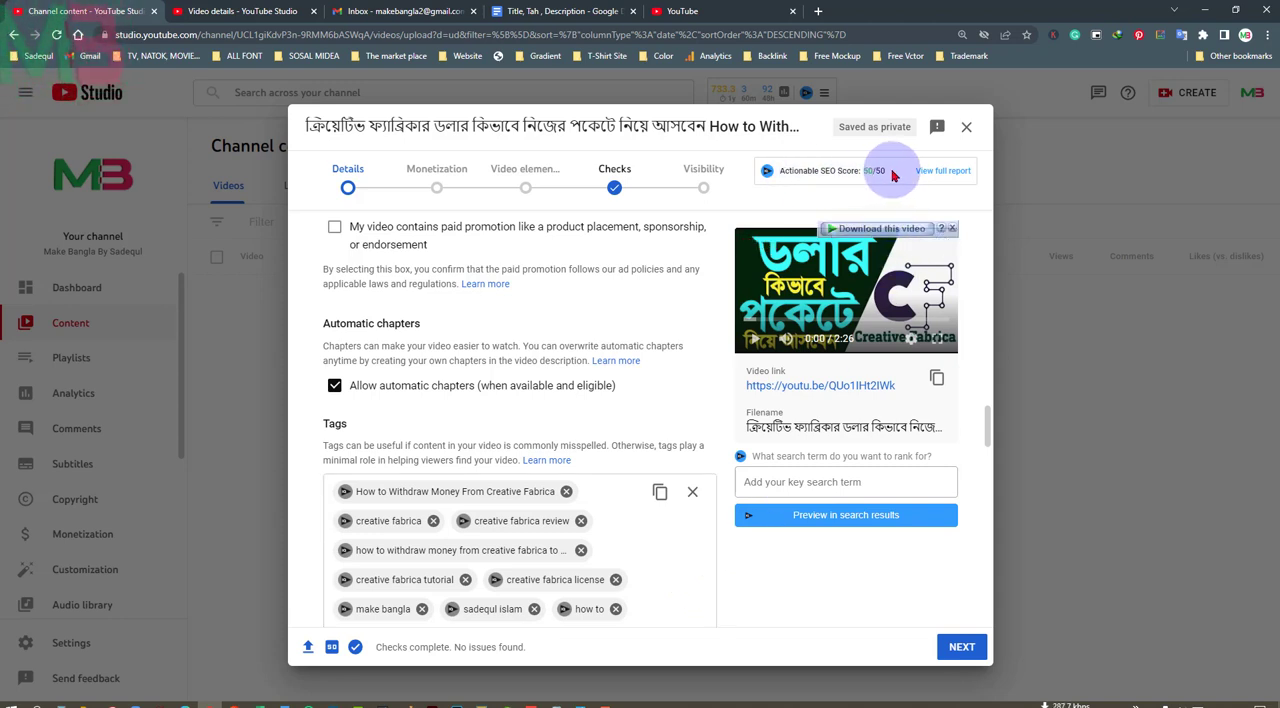
Review the upload's title, description, thumbnail, playlist, audience, tags, language, licence and Shorts sampling settings
{"action": "scroll", "coordinate": [654, 403], "scroll_direction": "down", "scroll_amount": 5}
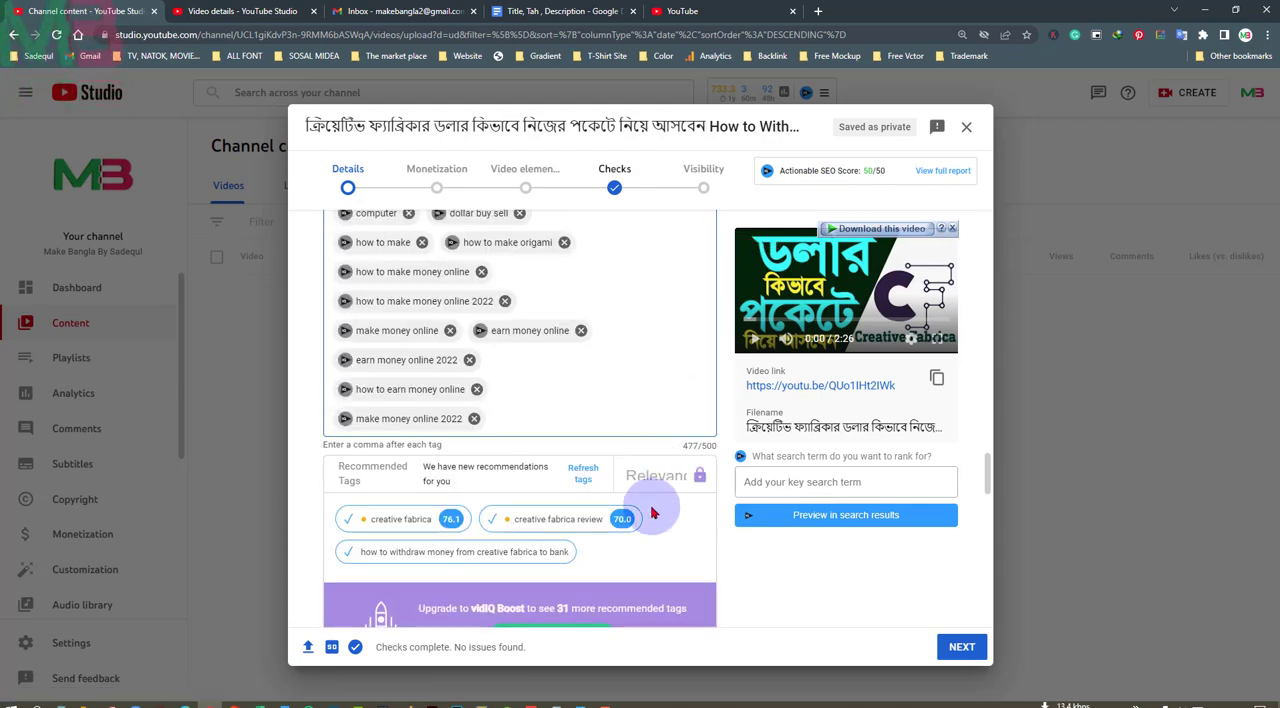
{"action": "scroll", "coordinate": [651, 513], "scroll_direction": "up", "scroll_amount": 15}
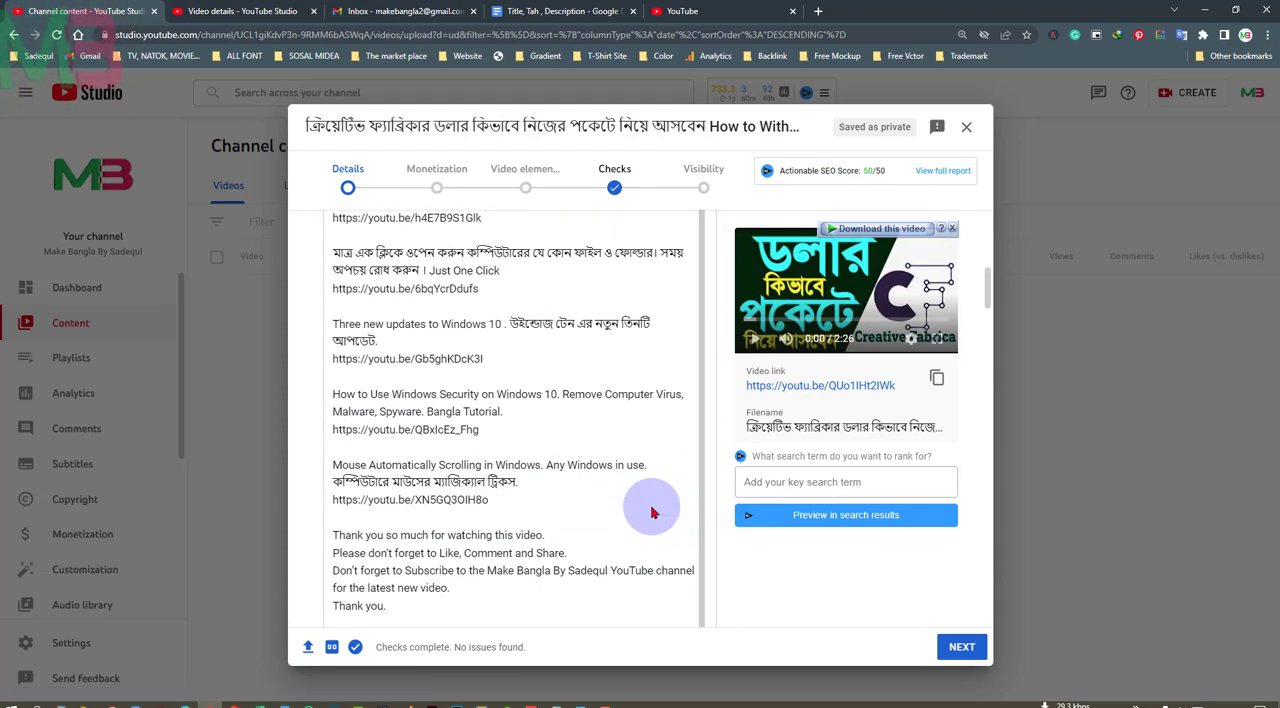
{"action": "scroll", "coordinate": [651, 510], "scroll_direction": "up", "scroll_amount": 10}
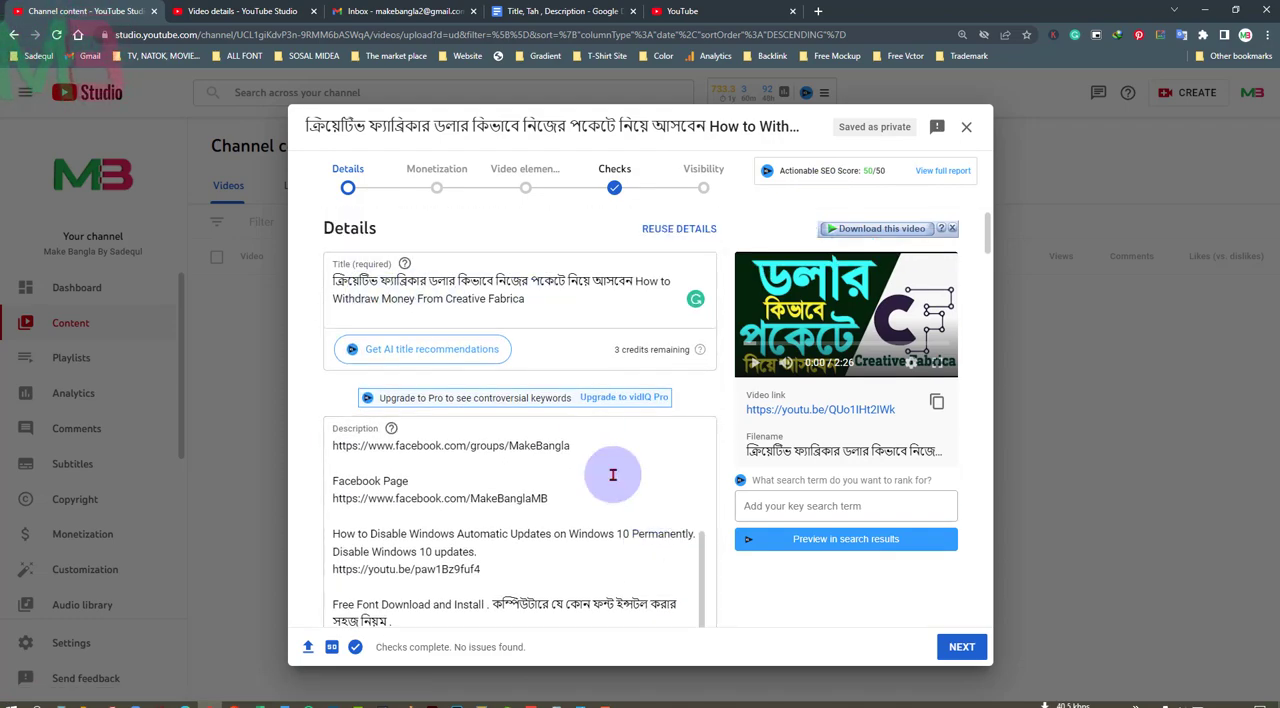
{"action": "scroll", "coordinate": [613, 474], "scroll_direction": "down", "scroll_amount": 2}
{"action": "scroll", "coordinate": [608, 466], "scroll_direction": "up", "scroll_amount": 3}
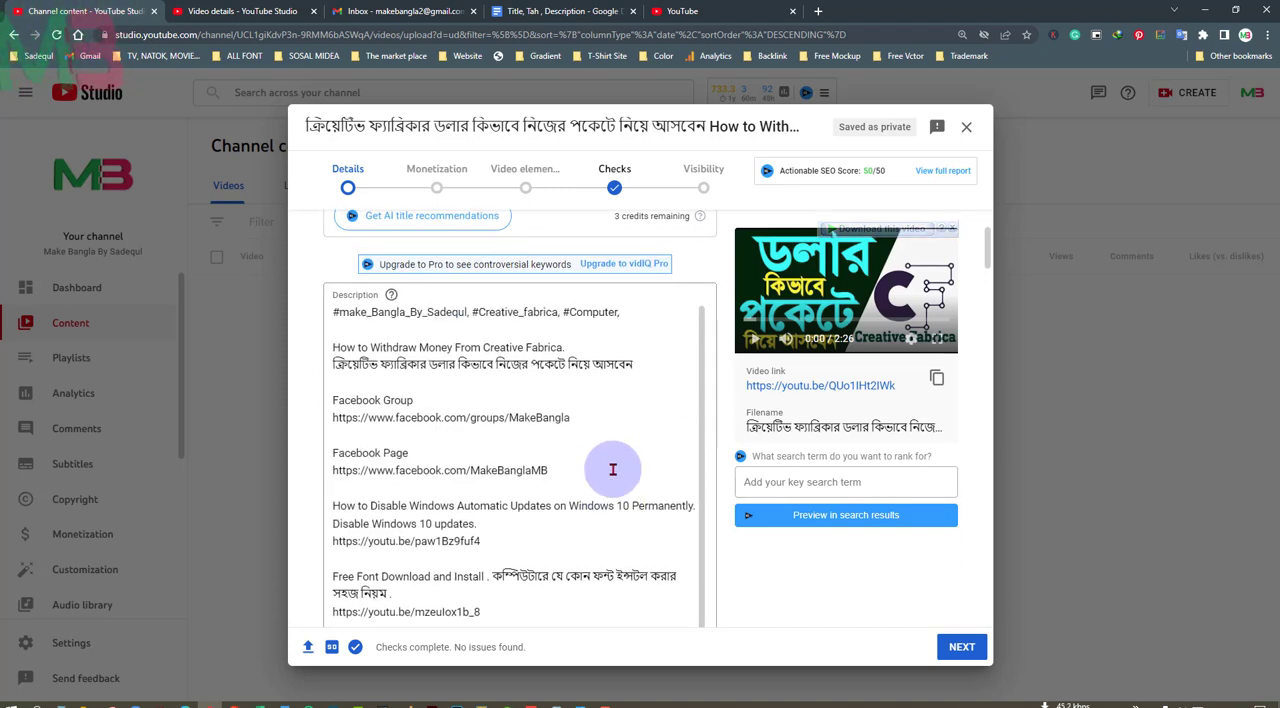
{"action": "scroll", "coordinate": [613, 469], "scroll_direction": "down", "scroll_amount": 10}
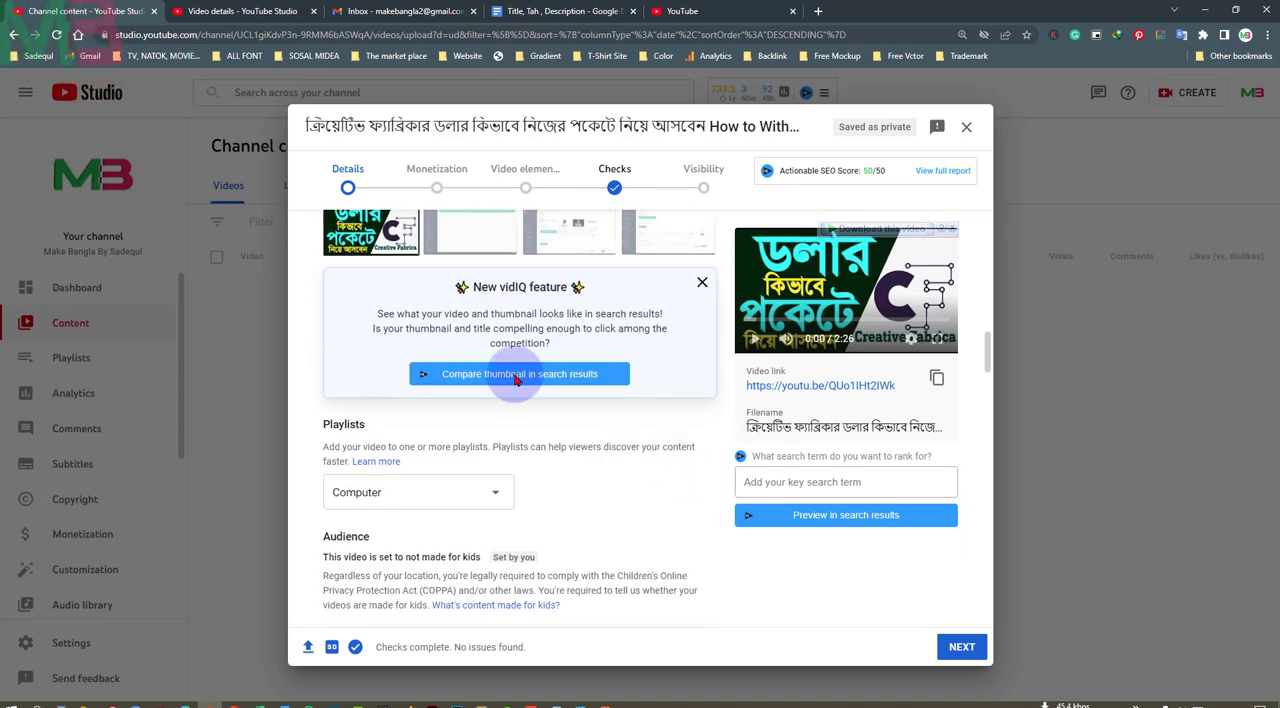
{"action": "scroll", "coordinate": [430, 260], "scroll_direction": "up", "scroll_amount": 2}
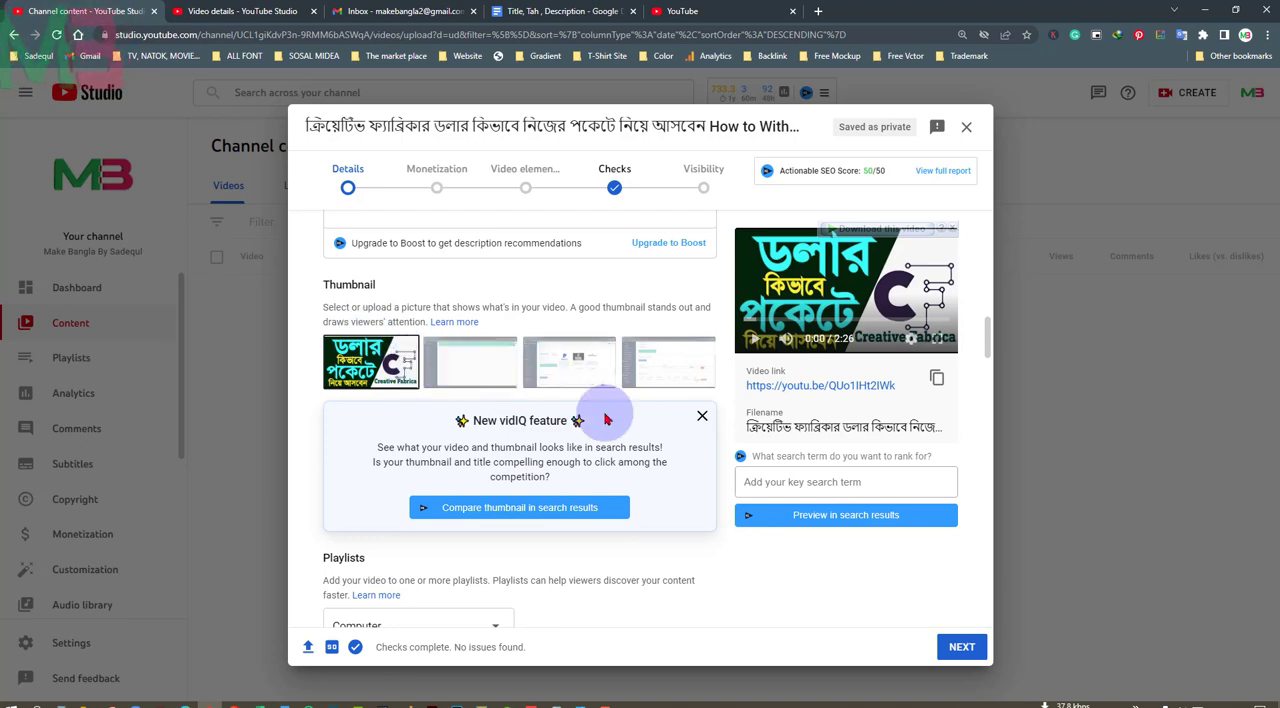
{"action": "scroll", "coordinate": [706, 500], "scroll_direction": "down", "scroll_amount": 5}
{"action": "scroll", "coordinate": [536, 498], "scroll_direction": "down", "scroll_amount": 3}
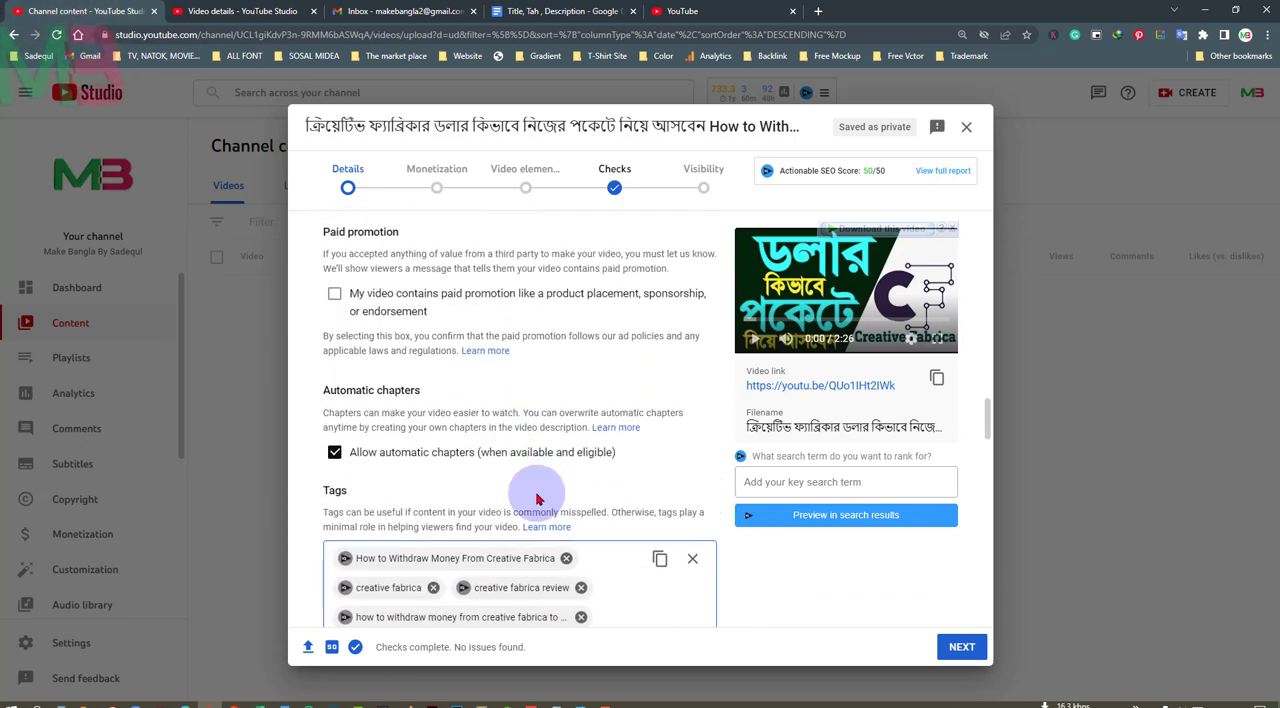
{"action": "scroll", "coordinate": [631, 508], "scroll_direction": "down", "scroll_amount": 8}
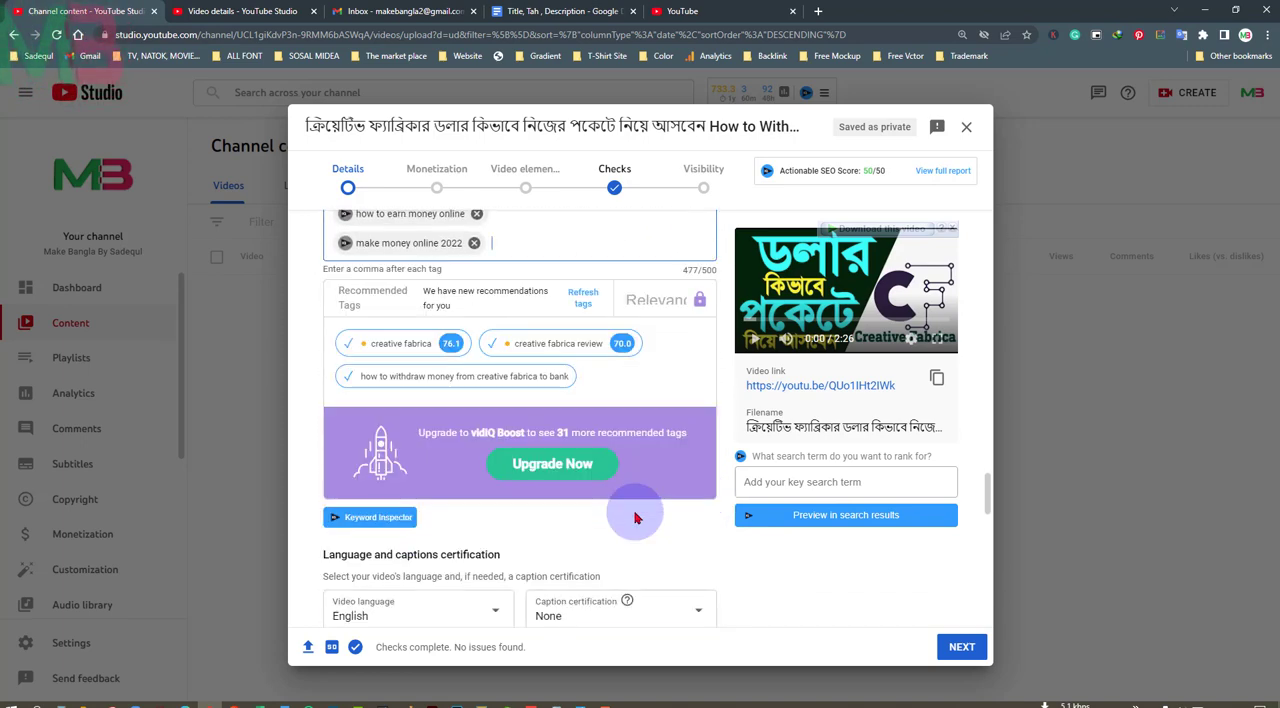
{"action": "scroll", "coordinate": [650, 525], "scroll_direction": "down", "scroll_amount": 3}
{"action": "scroll", "coordinate": [600, 548], "scroll_direction": "down", "scroll_amount": 2}
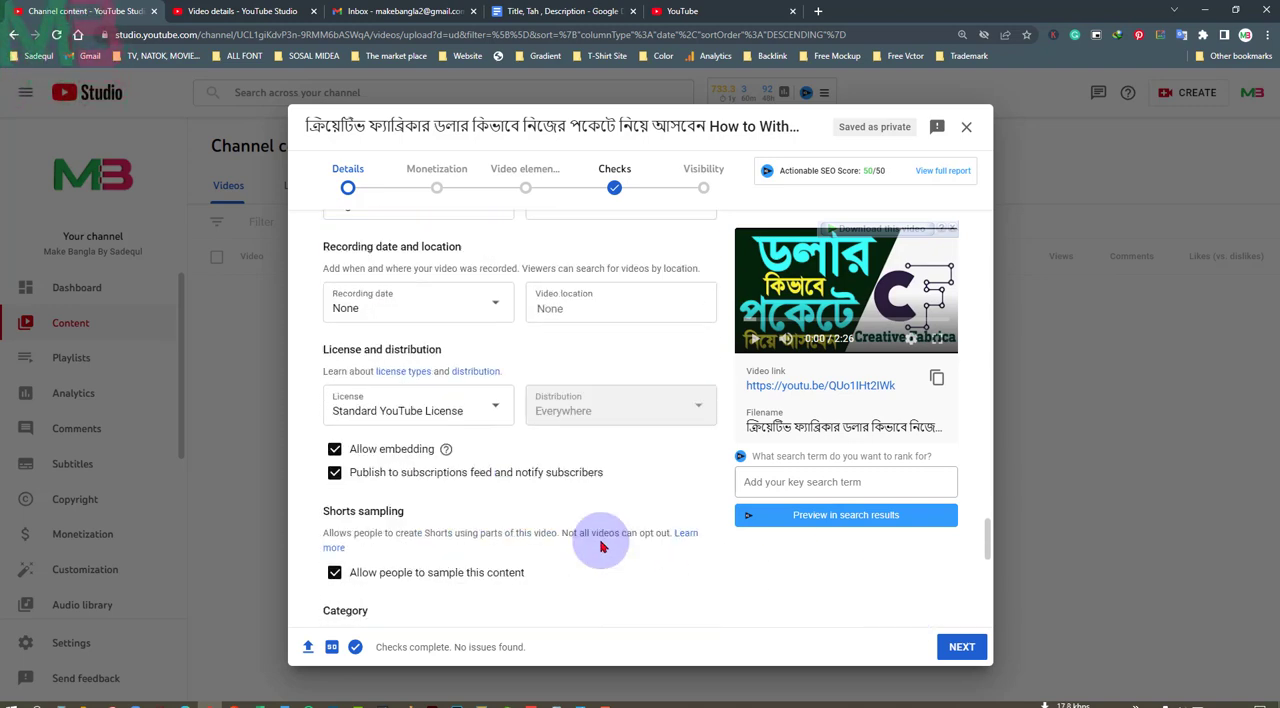
{"action": "scroll", "coordinate": [597, 540], "scroll_direction": "up", "scroll_amount": 2}
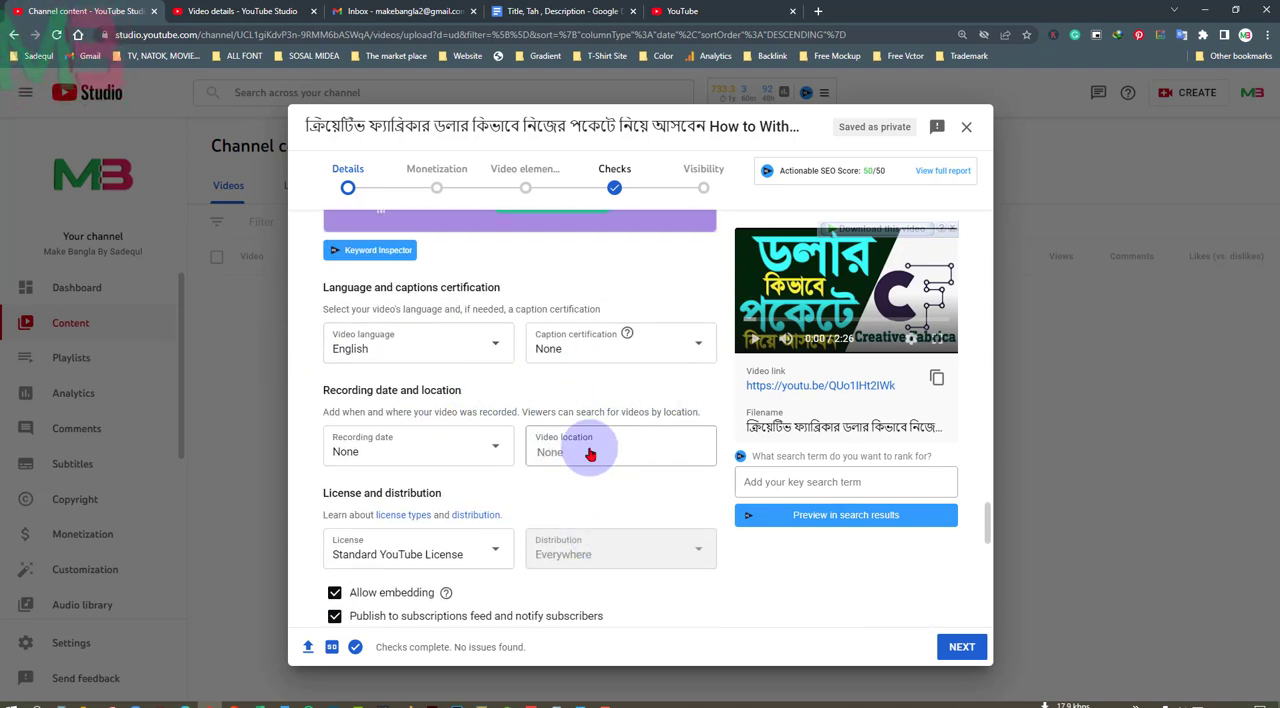
{"action": "scroll", "coordinate": [603, 492], "scroll_direction": "down", "scroll_amount": 2}
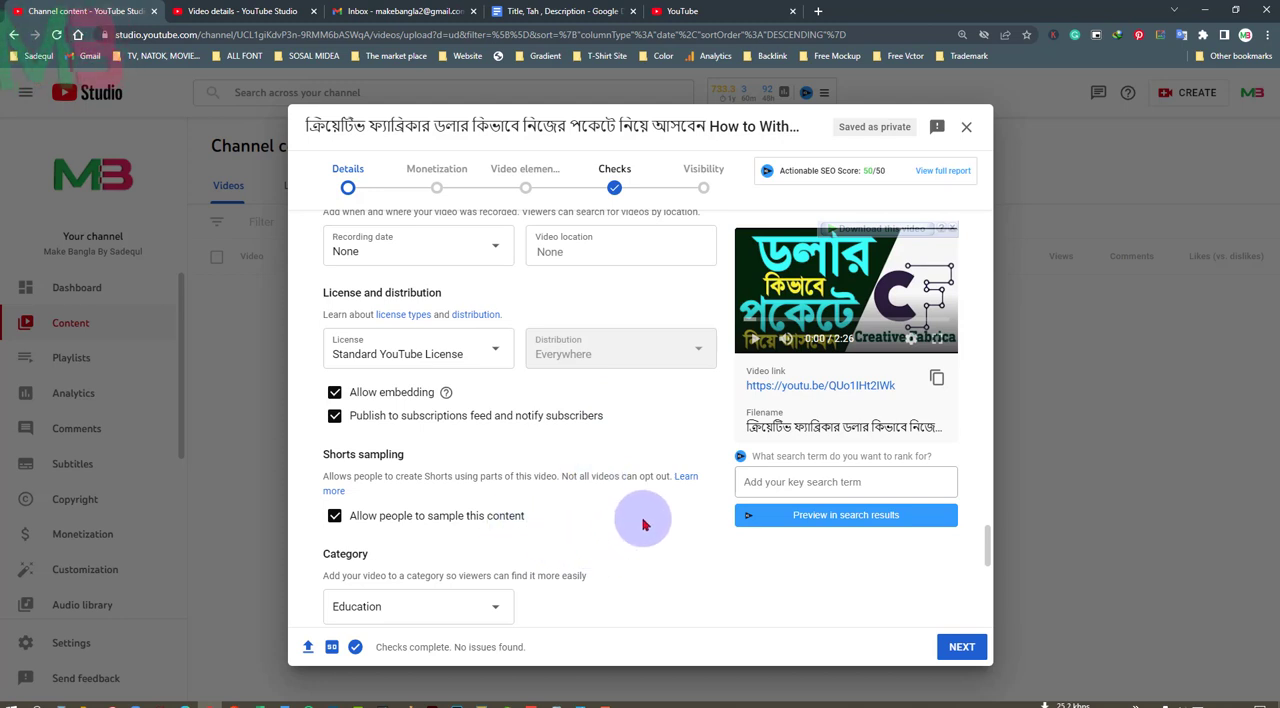
{"action": "scroll", "coordinate": [643, 524], "scroll_direction": "down", "scroll_amount": 2}
{"action": "scroll", "coordinate": [645, 523], "scroll_direction": "down", "scroll_amount": 1}
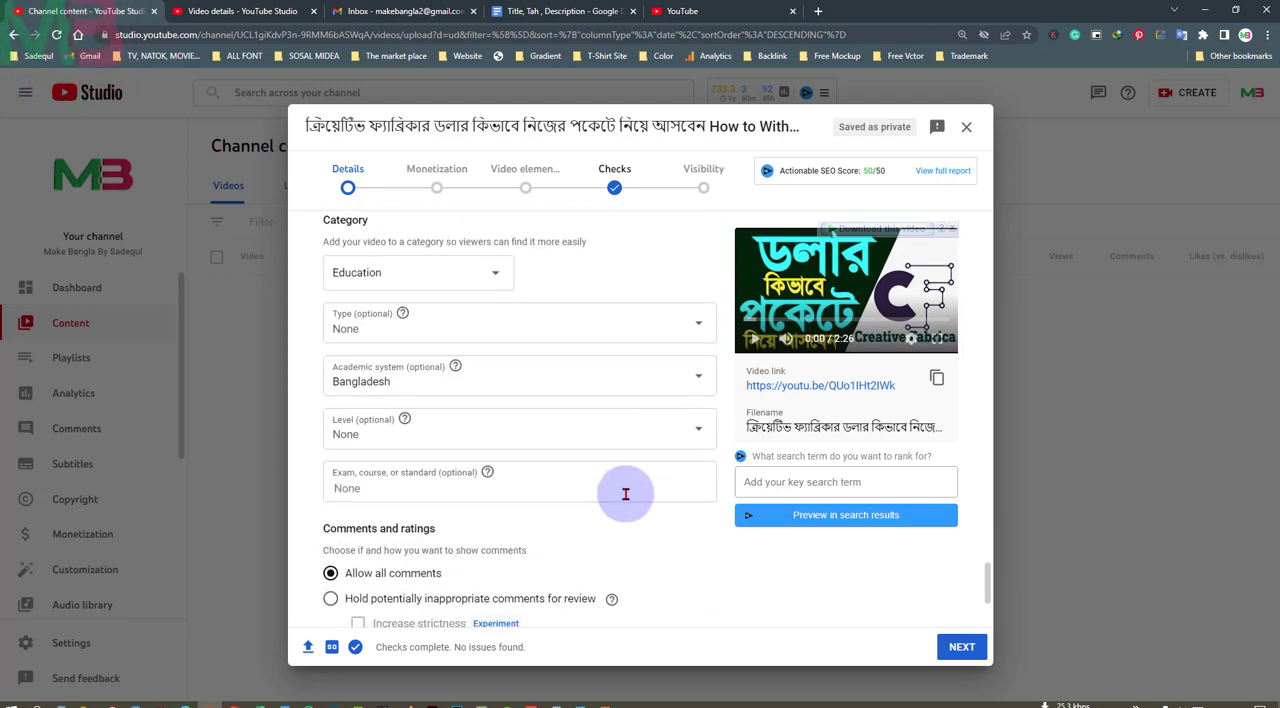
Look through the available video categories and choose Education
{"action": "scroll", "coordinate": [611, 489], "scroll_direction": "up", "scroll_amount": 1}
{"action": "left_click", "coordinate": [494, 342]}
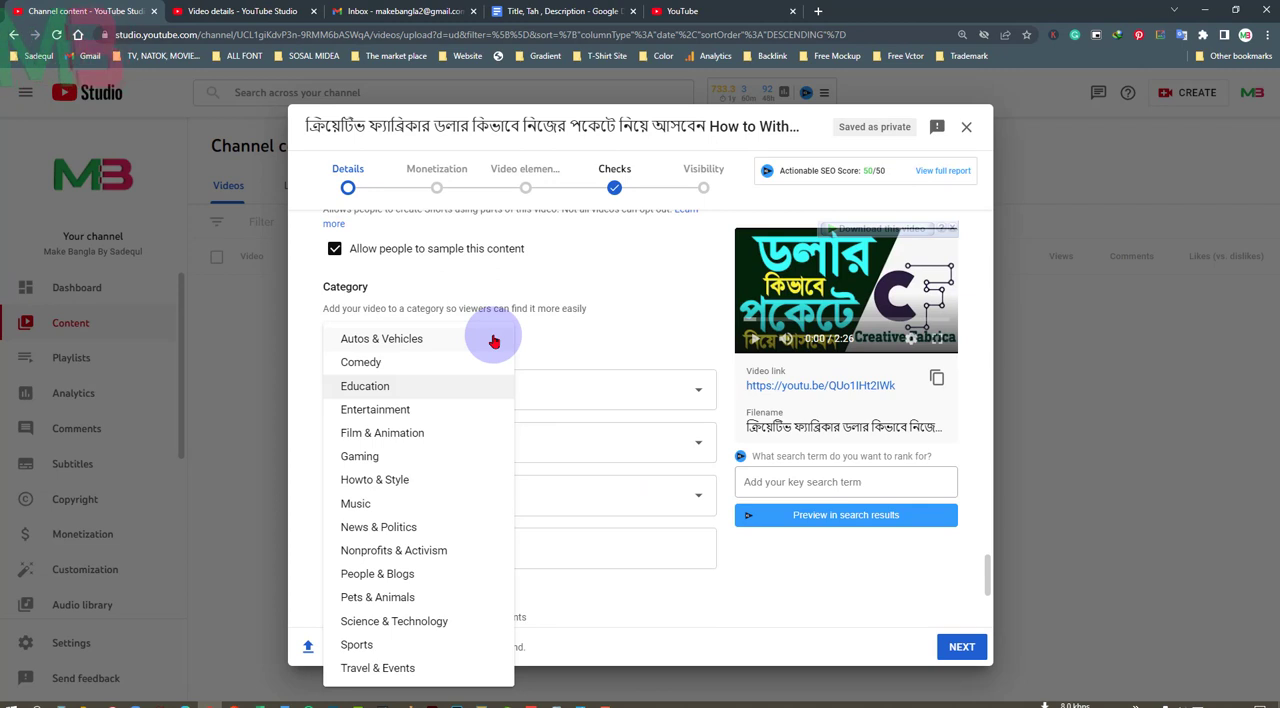
{"action": "left_click", "coordinate": [385, 392]}
{"action": "left_click", "coordinate": [496, 341]}
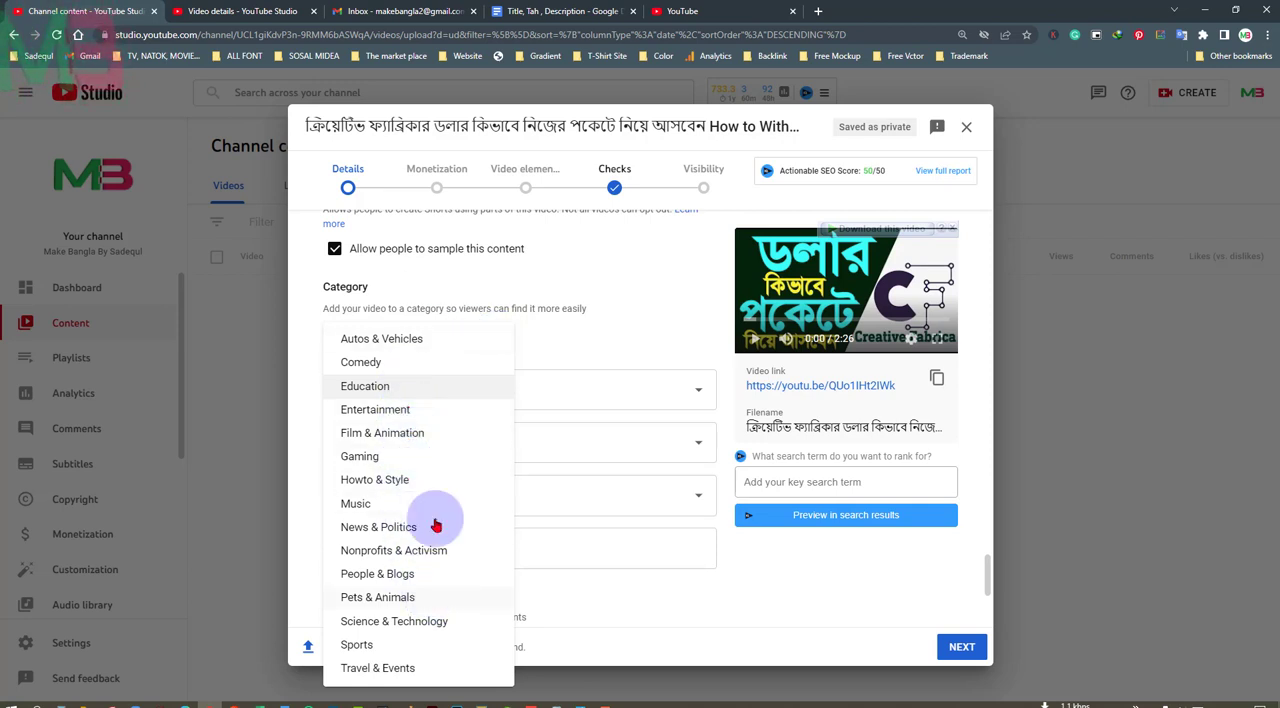
{"action": "left_click", "coordinate": [366, 389]}
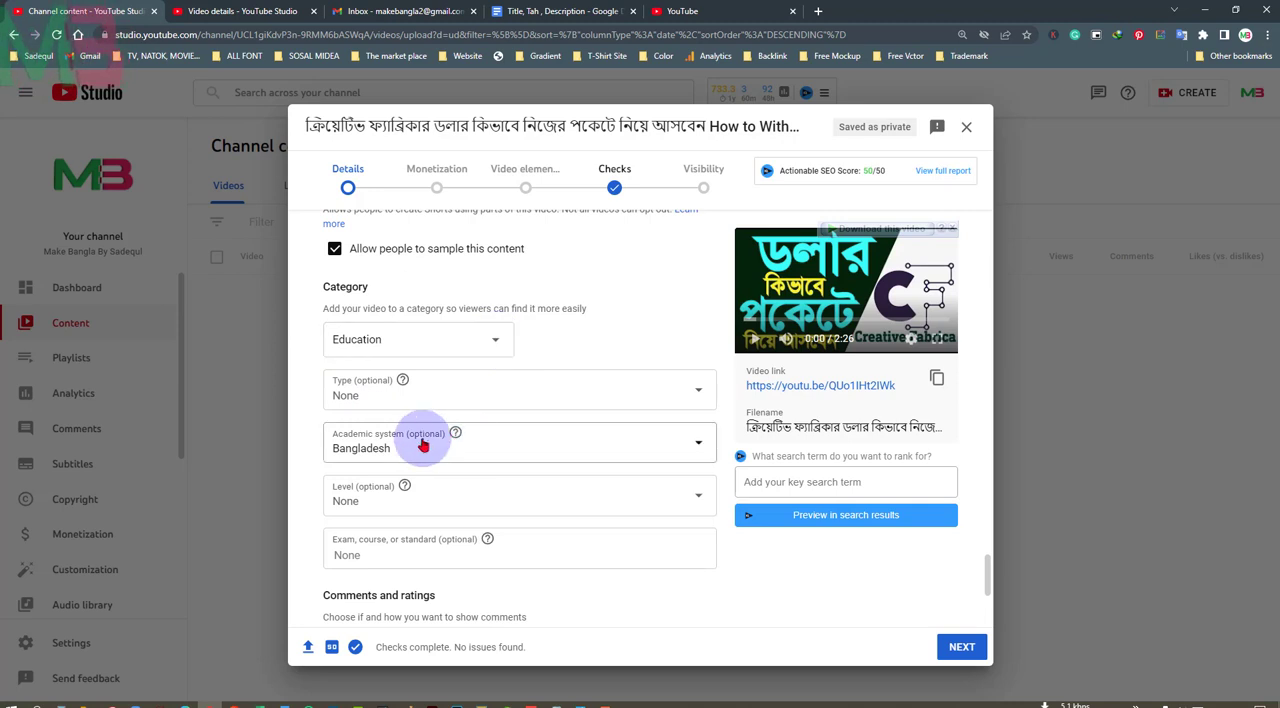
Set the video's comments to be sorted by Top
{"action": "scroll", "coordinate": [500, 534], "scroll_direction": "down", "scroll_amount": 2}
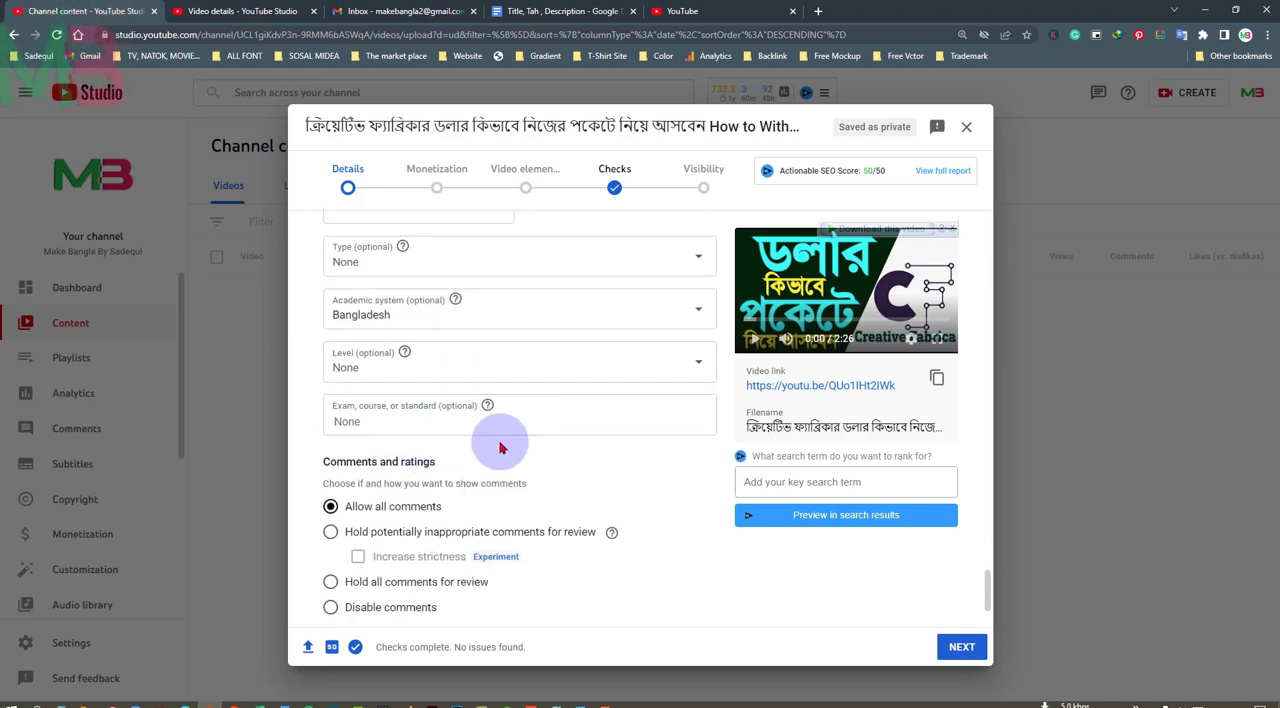
{"action": "scroll", "coordinate": [503, 444], "scroll_direction": "down", "scroll_amount": 2}
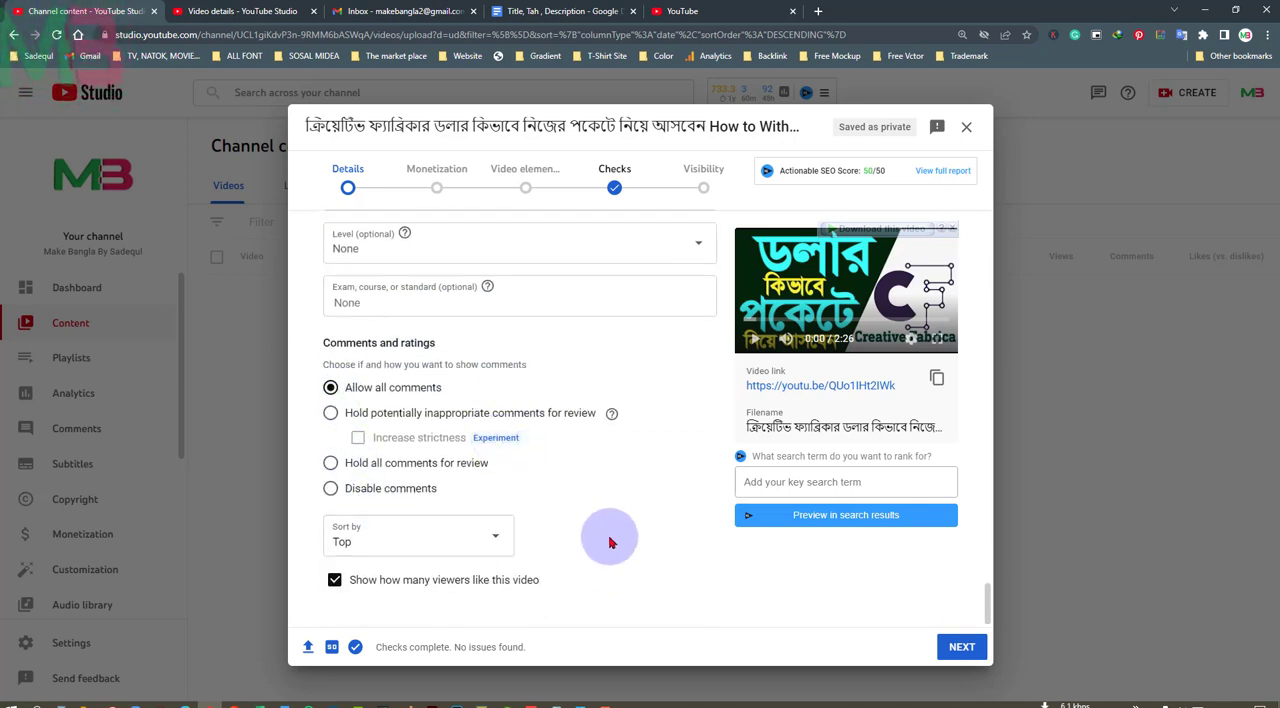
{"action": "left_click", "coordinate": [496, 537]}
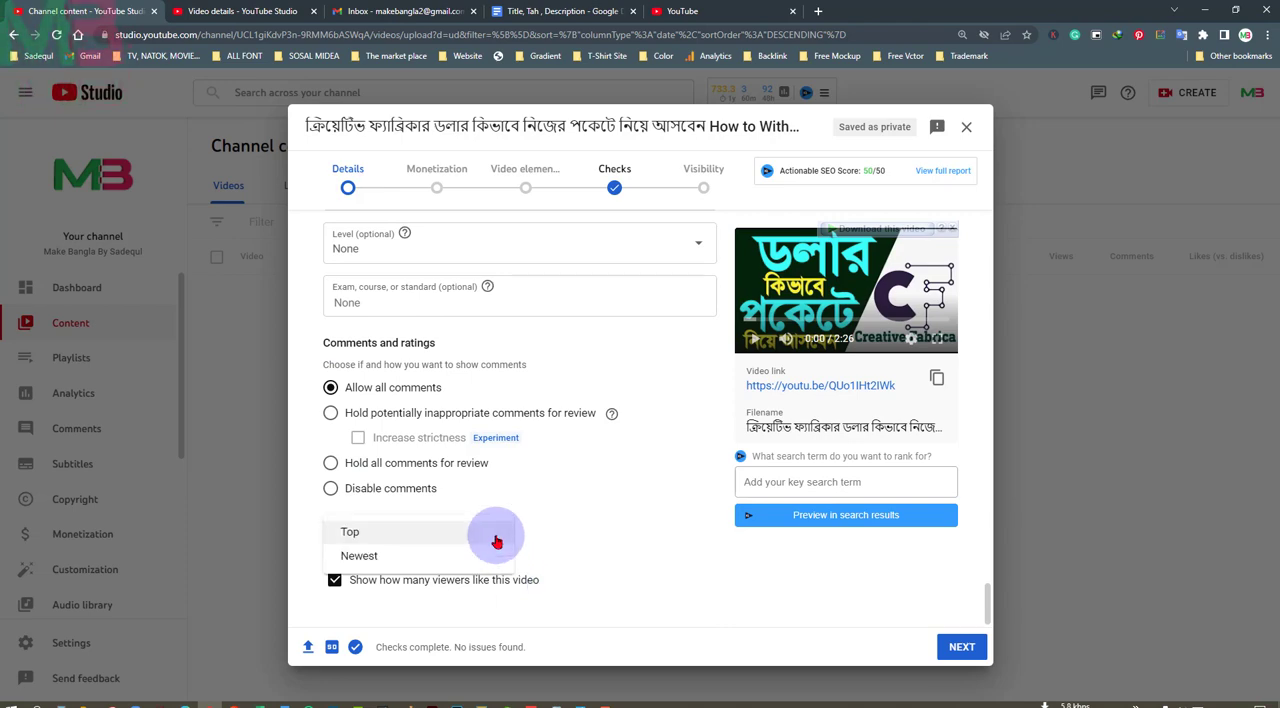
{"action": "left_click", "coordinate": [374, 528]}
Recheck all the video details from the title and description through the thumbnail, audience and tags to the comment settings
{"action": "scroll", "coordinate": [640, 505], "scroll_direction": "up", "scroll_amount": 4}
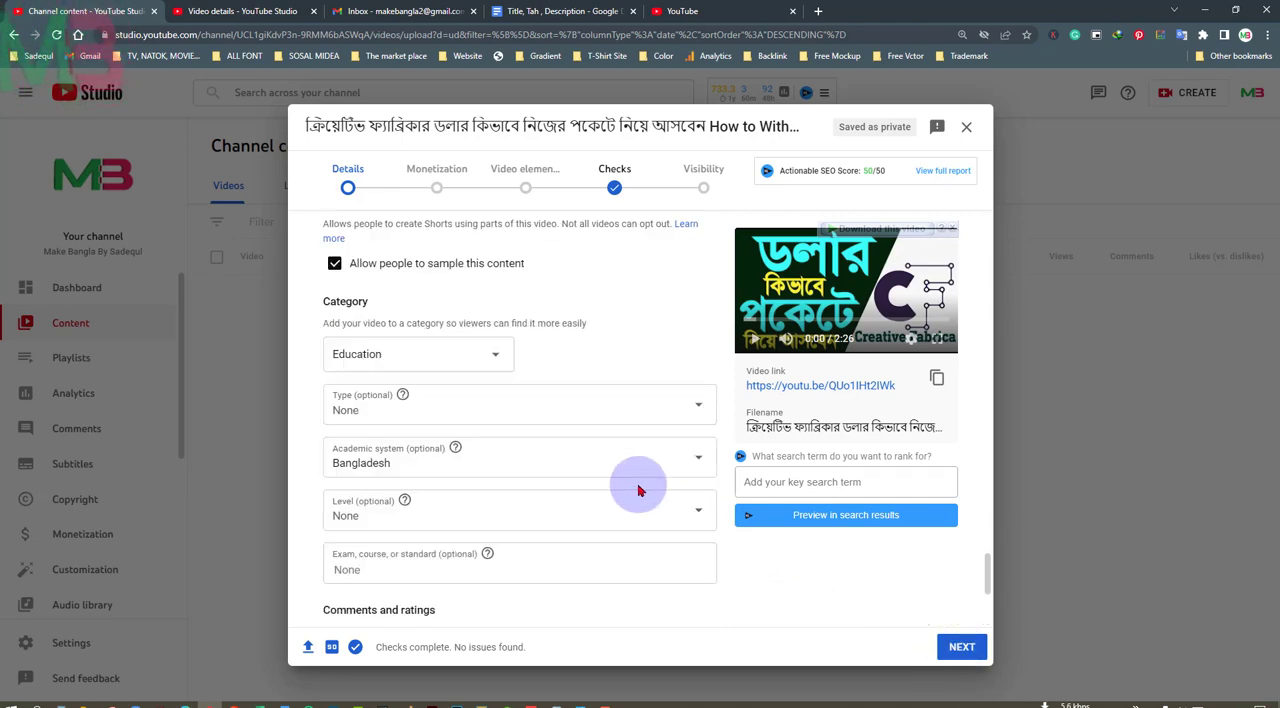
{"action": "scroll", "coordinate": [638, 490], "scroll_direction": "up", "scroll_amount": 20}
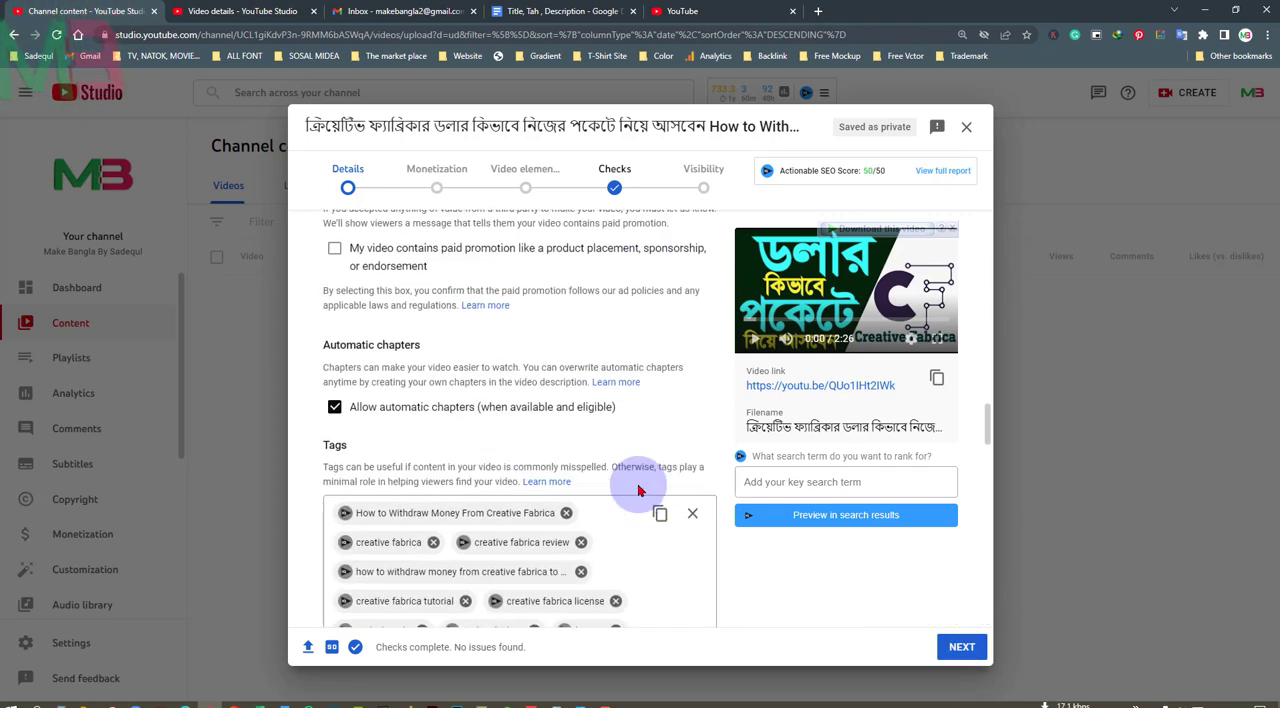
{"action": "scroll", "coordinate": [638, 490], "scroll_direction": "up", "scroll_amount": 15}
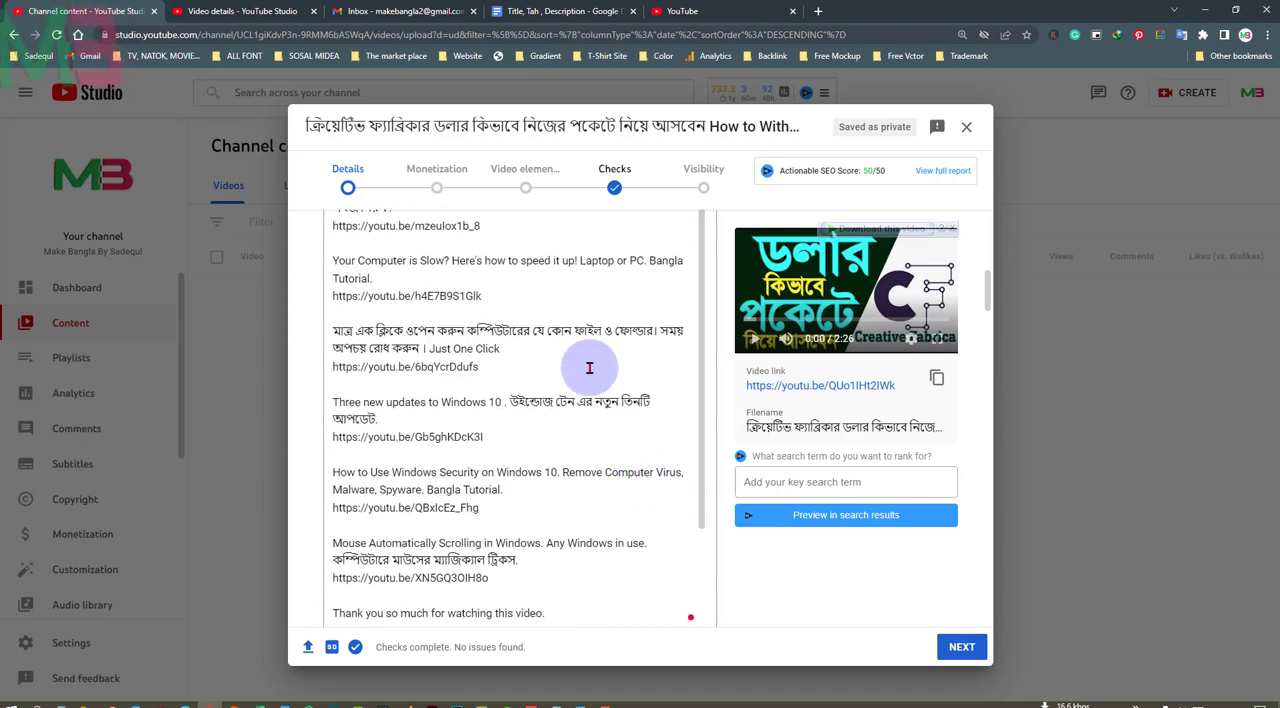
{"action": "scroll", "coordinate": [740, 381], "scroll_direction": "up", "scroll_amount": 3}
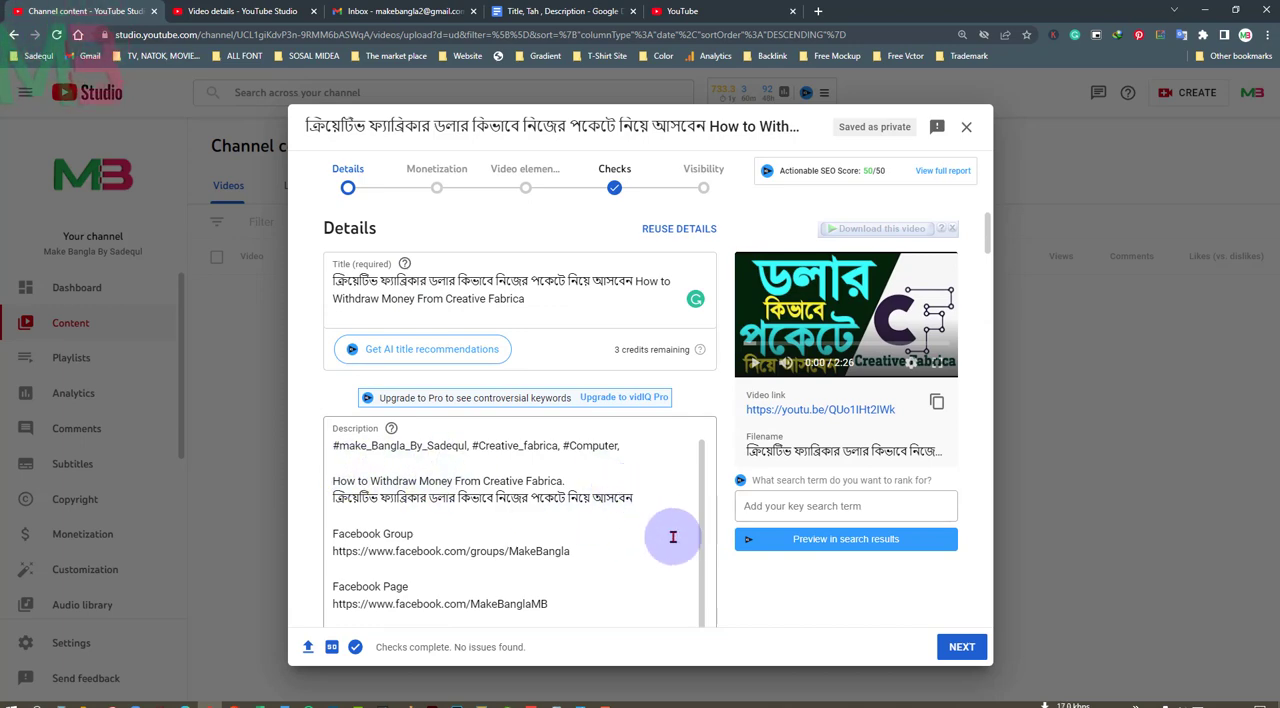
{"action": "scroll", "coordinate": [673, 537], "scroll_direction": "down", "scroll_amount": 1}
{"action": "scroll", "coordinate": [735, 554], "scroll_direction": "down", "scroll_amount": 11}
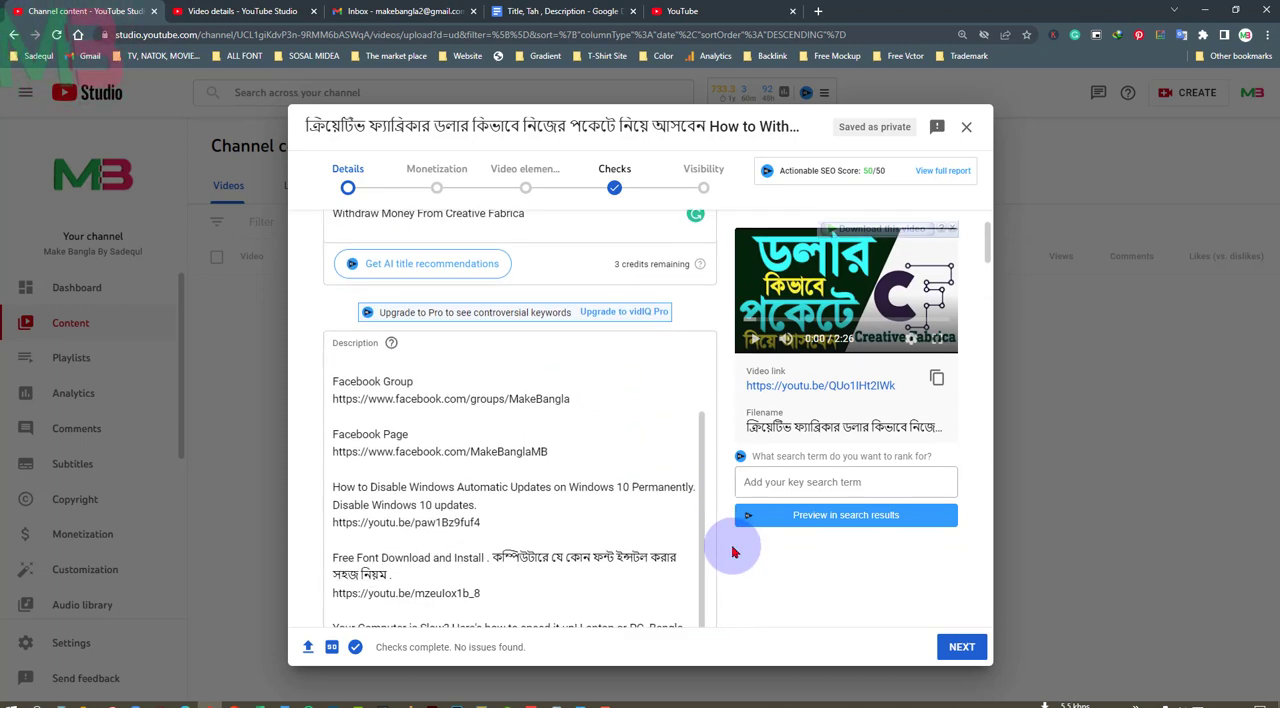
{"action": "scroll", "coordinate": [811, 564], "scroll_direction": "down", "scroll_amount": 2}
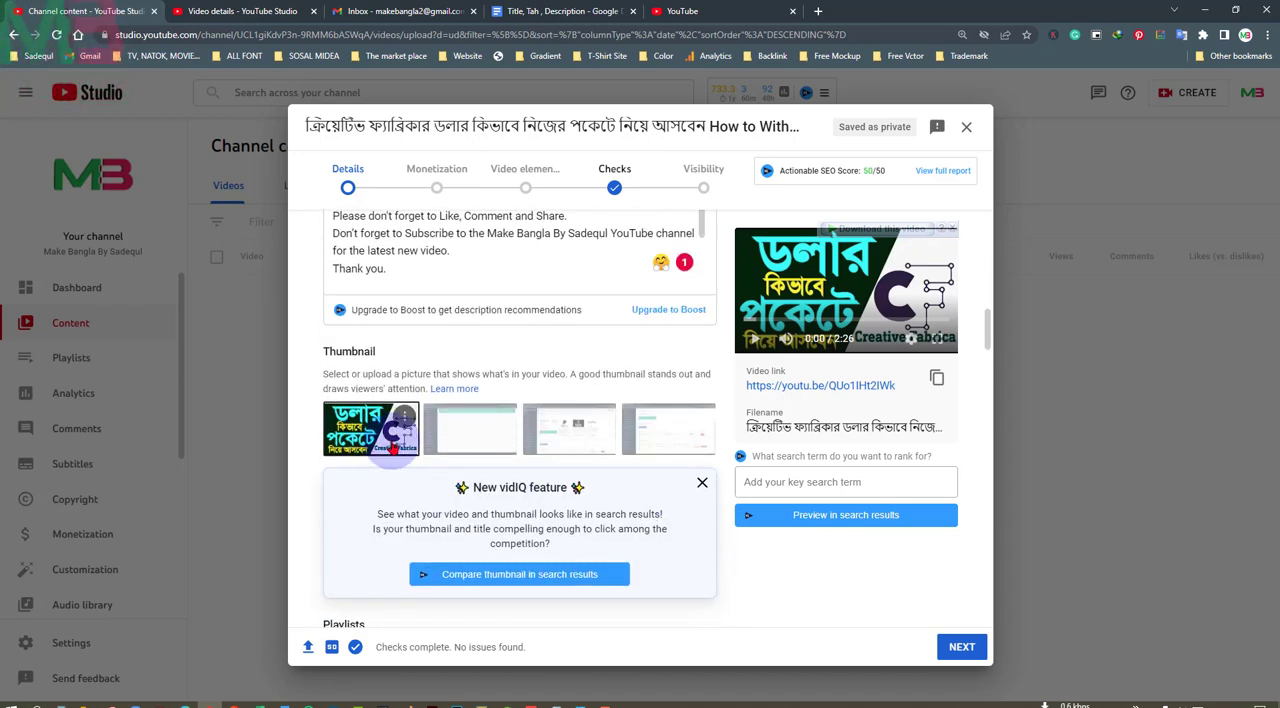
{"action": "scroll", "coordinate": [795, 546], "scroll_direction": "down", "scroll_amount": 4}
{"action": "scroll", "coordinate": [798, 548], "scroll_direction": "down", "scroll_amount": 2}
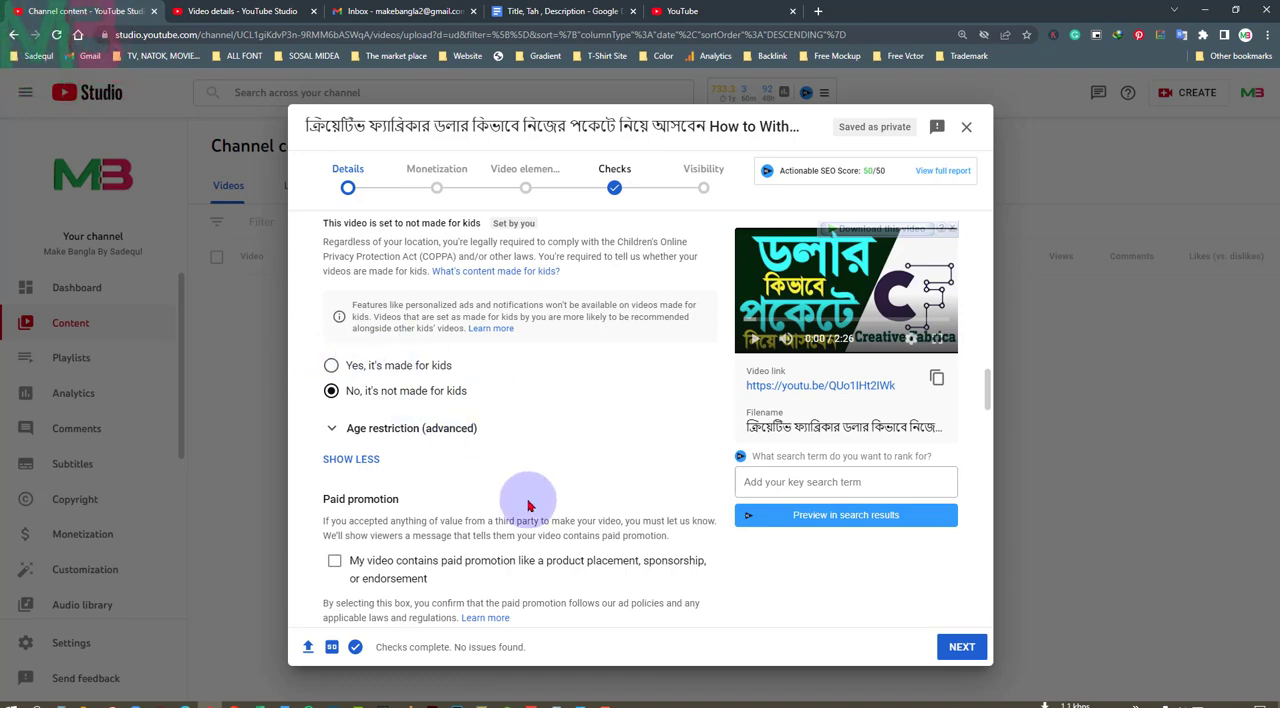
{"action": "scroll", "coordinate": [529, 506], "scroll_direction": "down", "scroll_amount": 3}
{"action": "scroll", "coordinate": [529, 506], "scroll_direction": "down", "scroll_amount": 2}
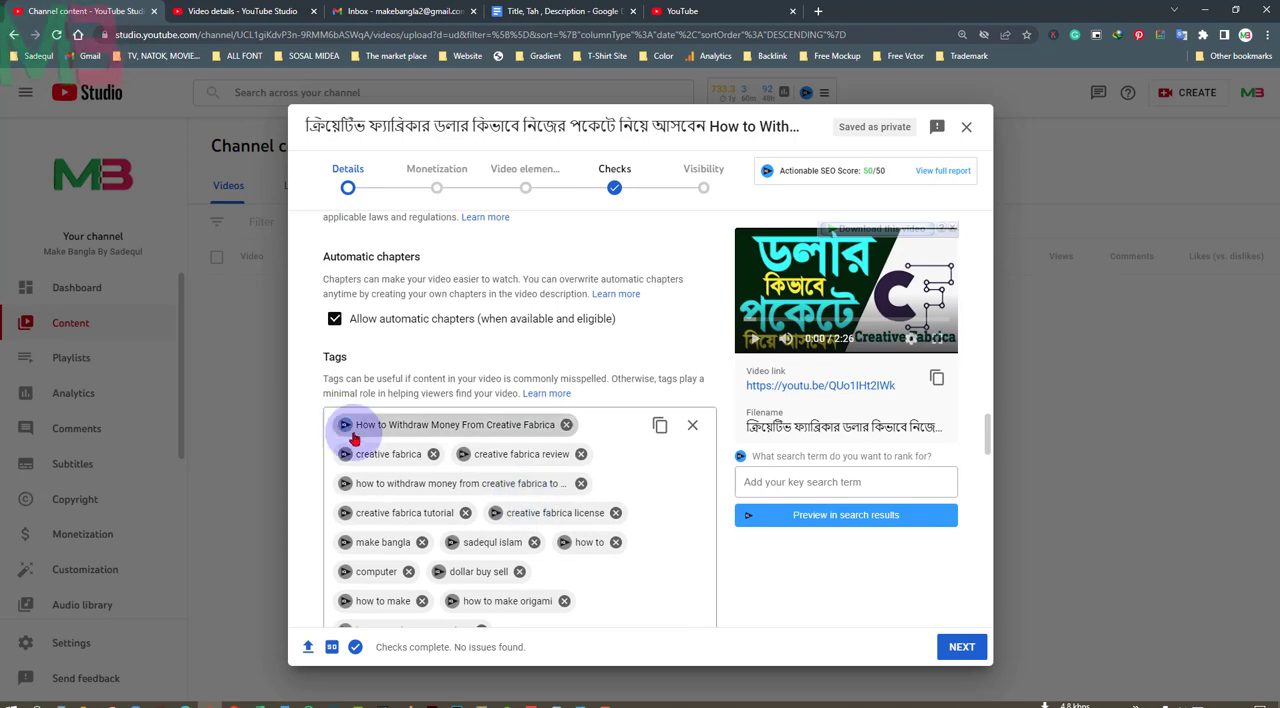
{"action": "scroll", "coordinate": [694, 543], "scroll_direction": "down", "scroll_amount": 2}
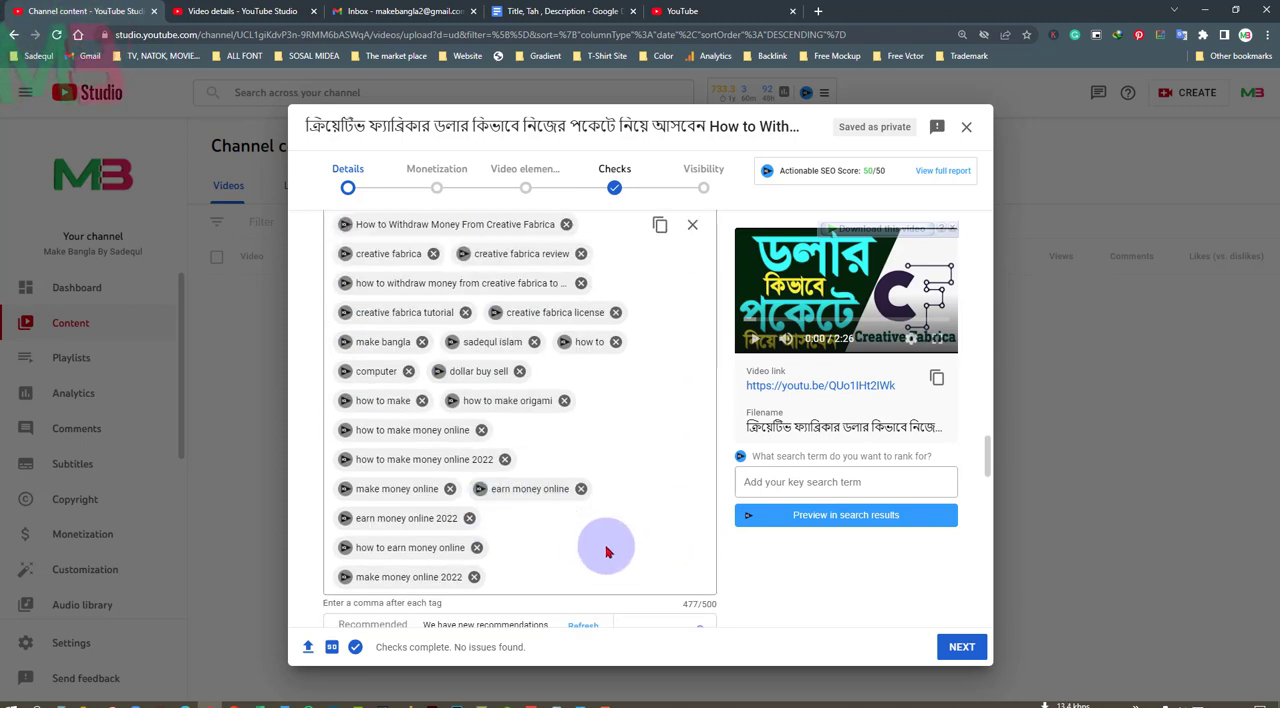
{"action": "scroll", "coordinate": [603, 550], "scroll_direction": "down", "scroll_amount": 5}
{"action": "scroll", "coordinate": [611, 550], "scroll_direction": "down", "scroll_amount": 10}
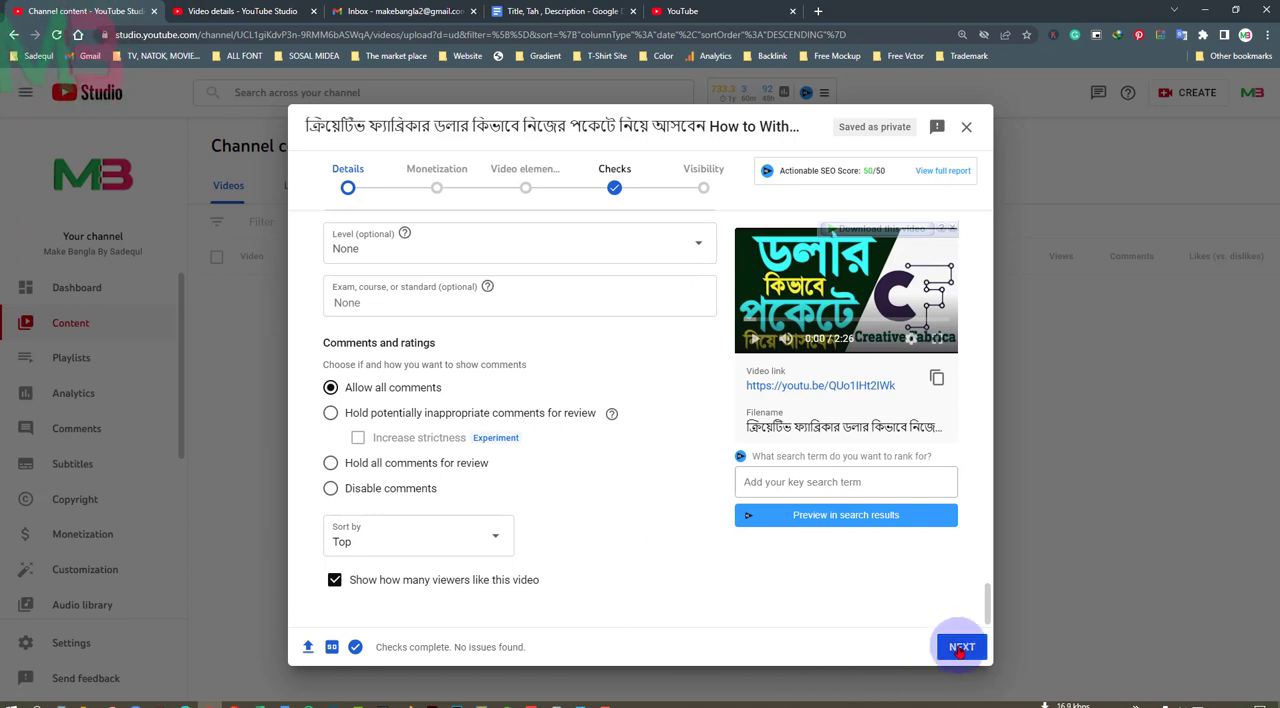
Proceed to the monetization stage and turn monetization on for the video
{"action": "left_click", "coordinate": [961, 647]}
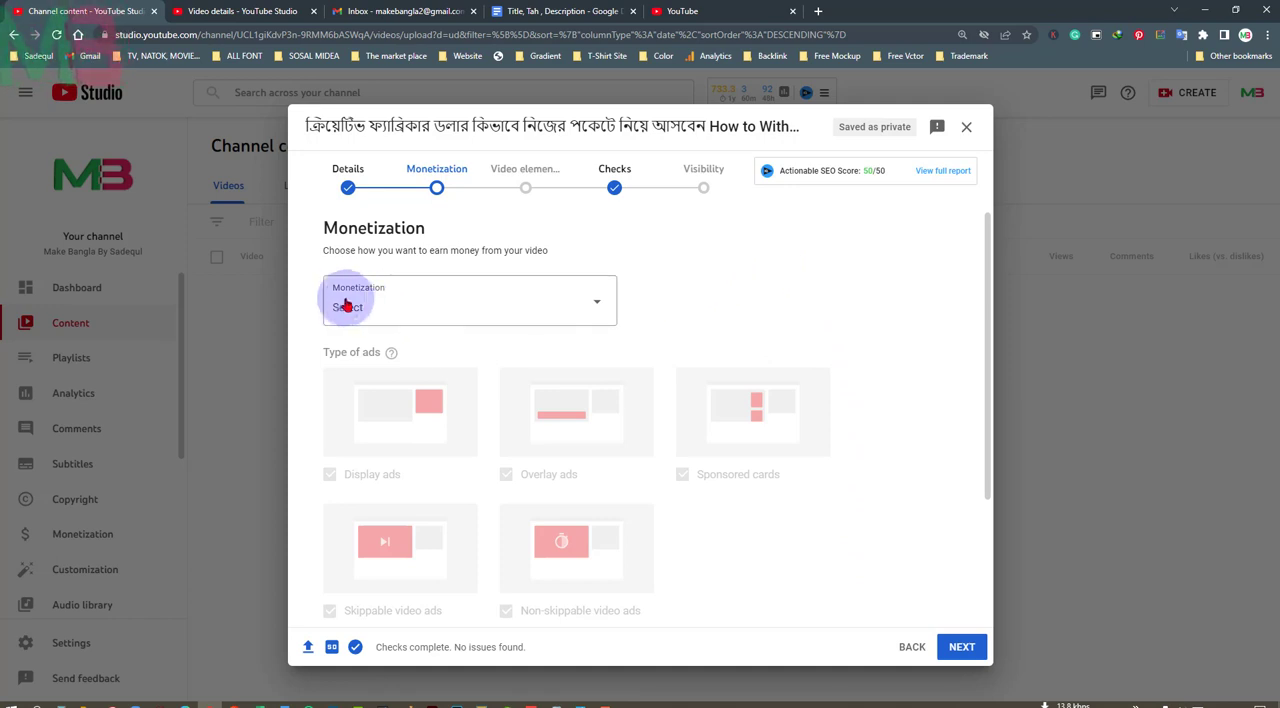
{"action": "left_click", "coordinate": [597, 308]}
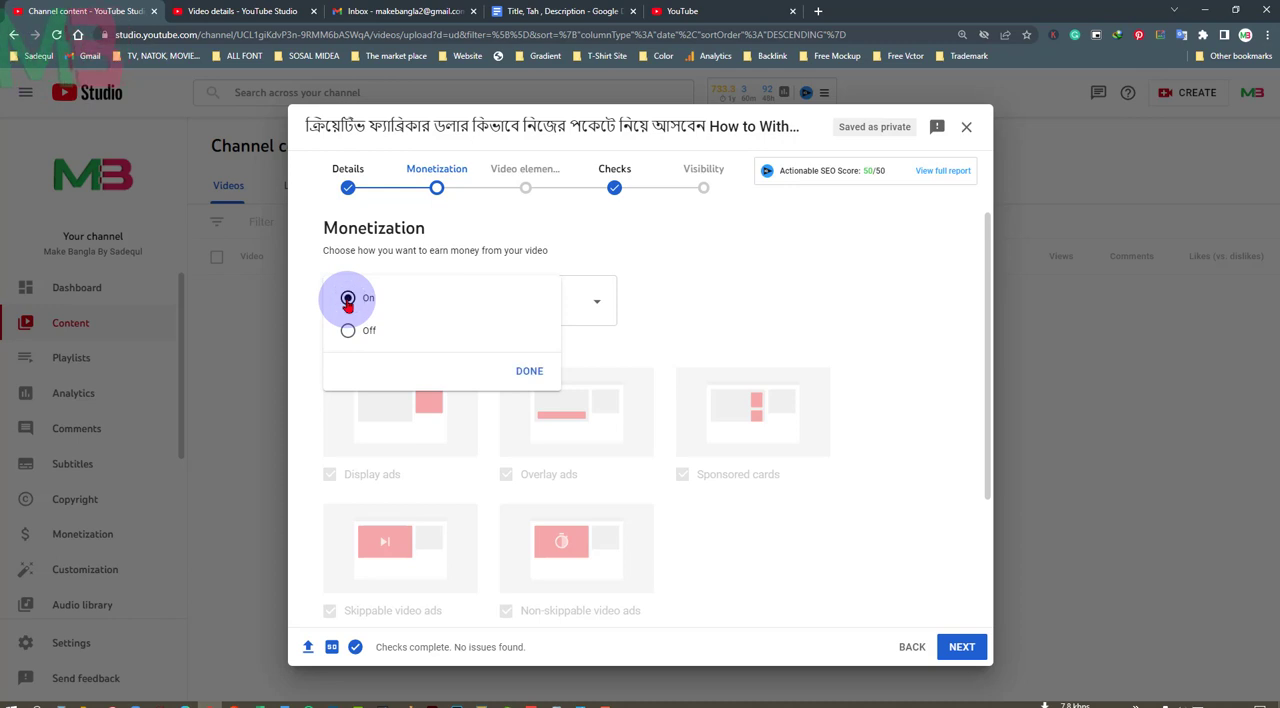
{"action": "left_click", "coordinate": [530, 371]}
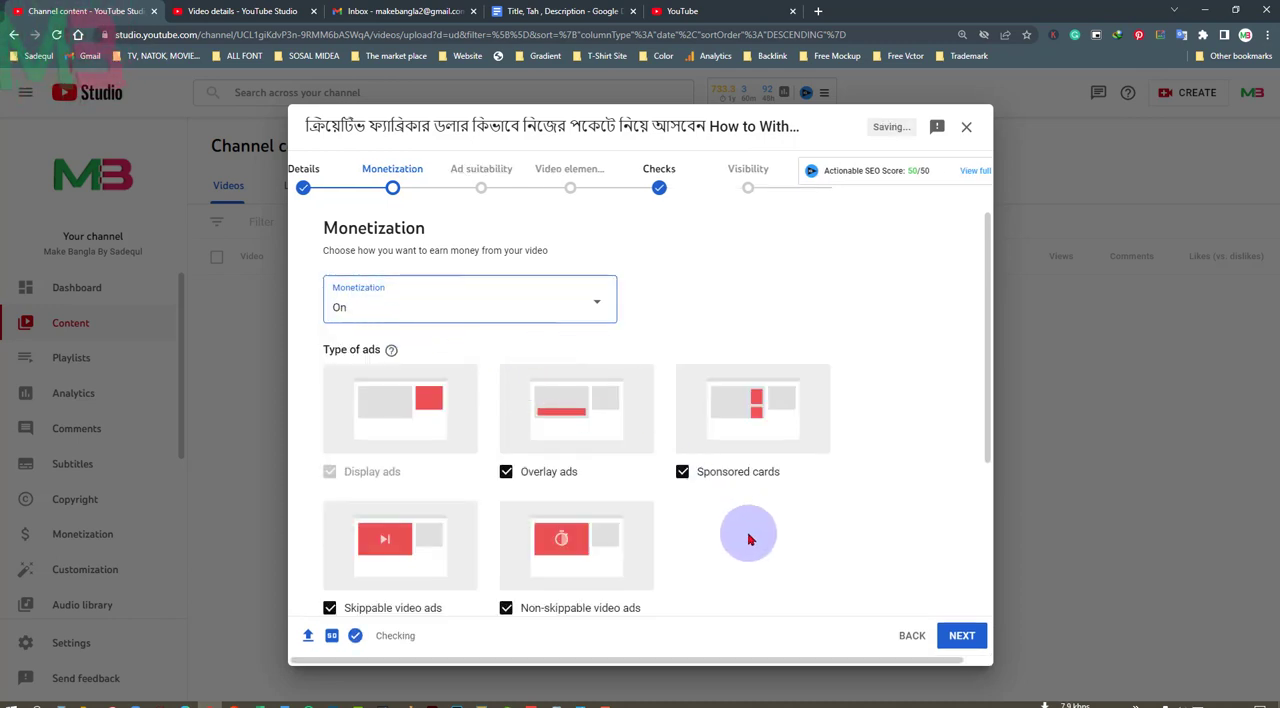
Check the ad types and video ad locations enabled for the video, and proceed to the ad suitability stage
{"action": "scroll", "coordinate": [748, 540], "scroll_direction": "down", "scroll_amount": 2}
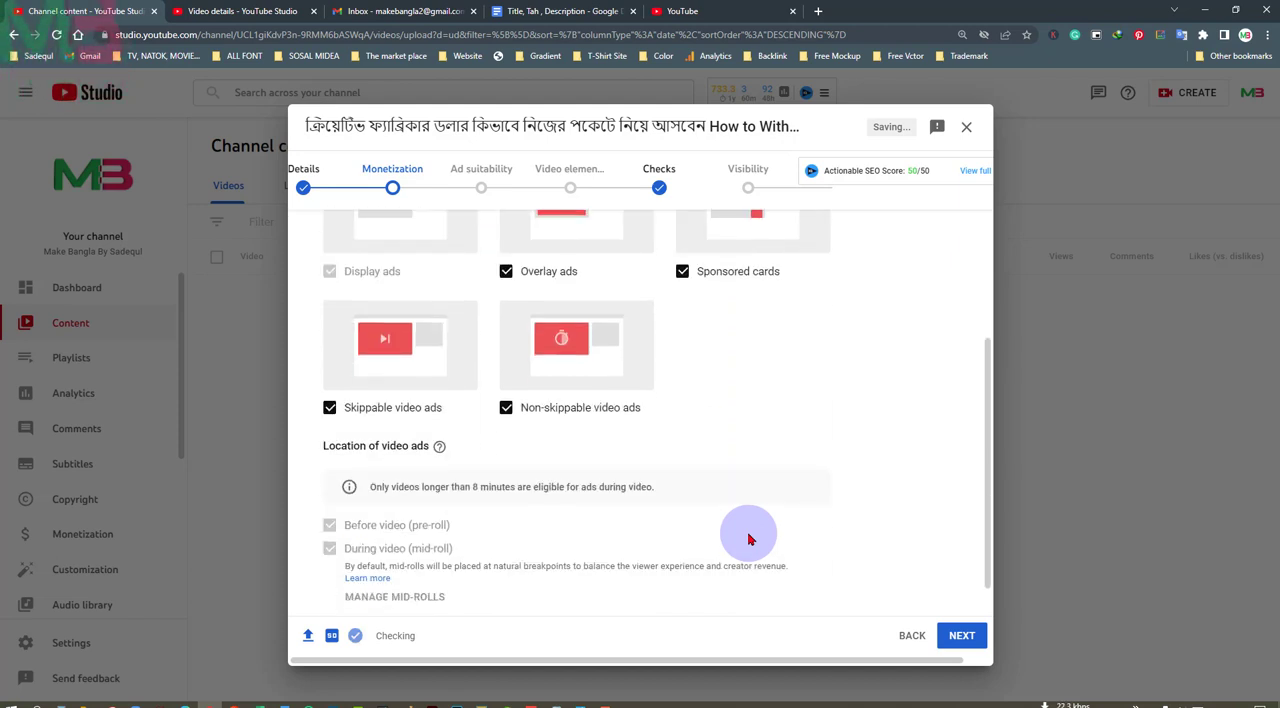
{"action": "scroll", "coordinate": [748, 540], "scroll_direction": "down", "scroll_amount": 1}
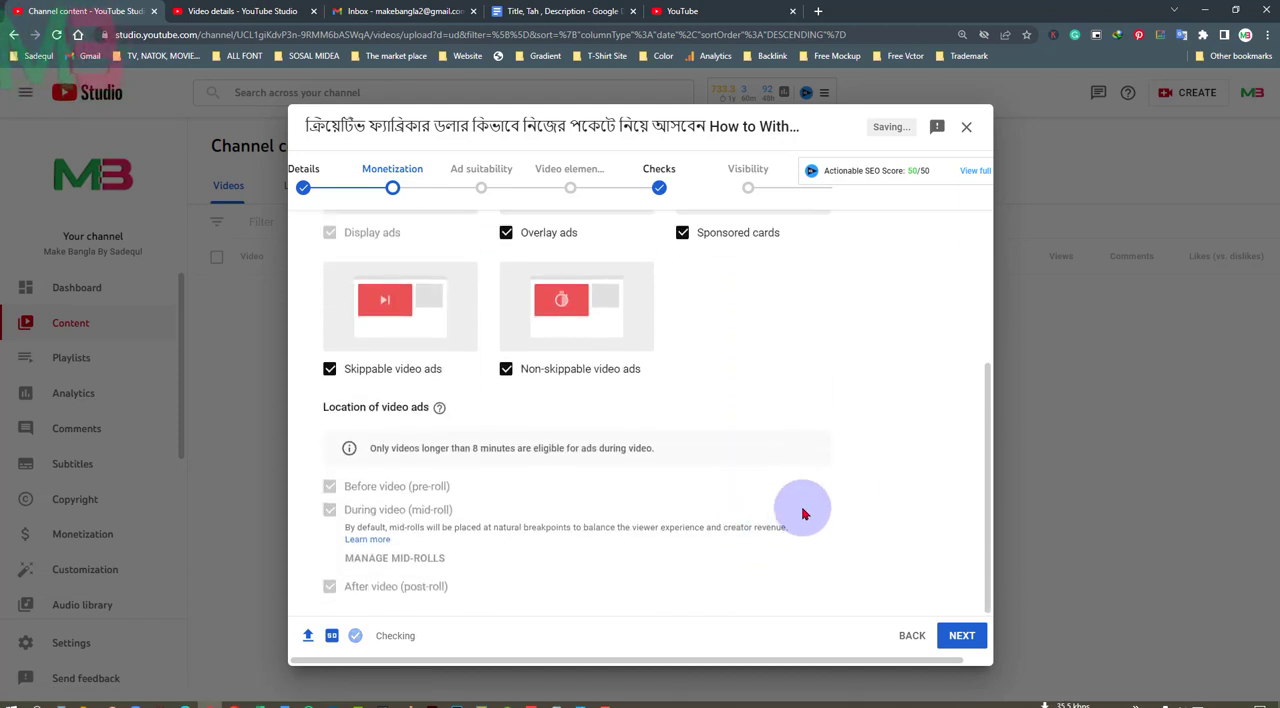
{"action": "left_click", "coordinate": [966, 635]}
{"action": "left_click", "coordinate": [967, 636]}
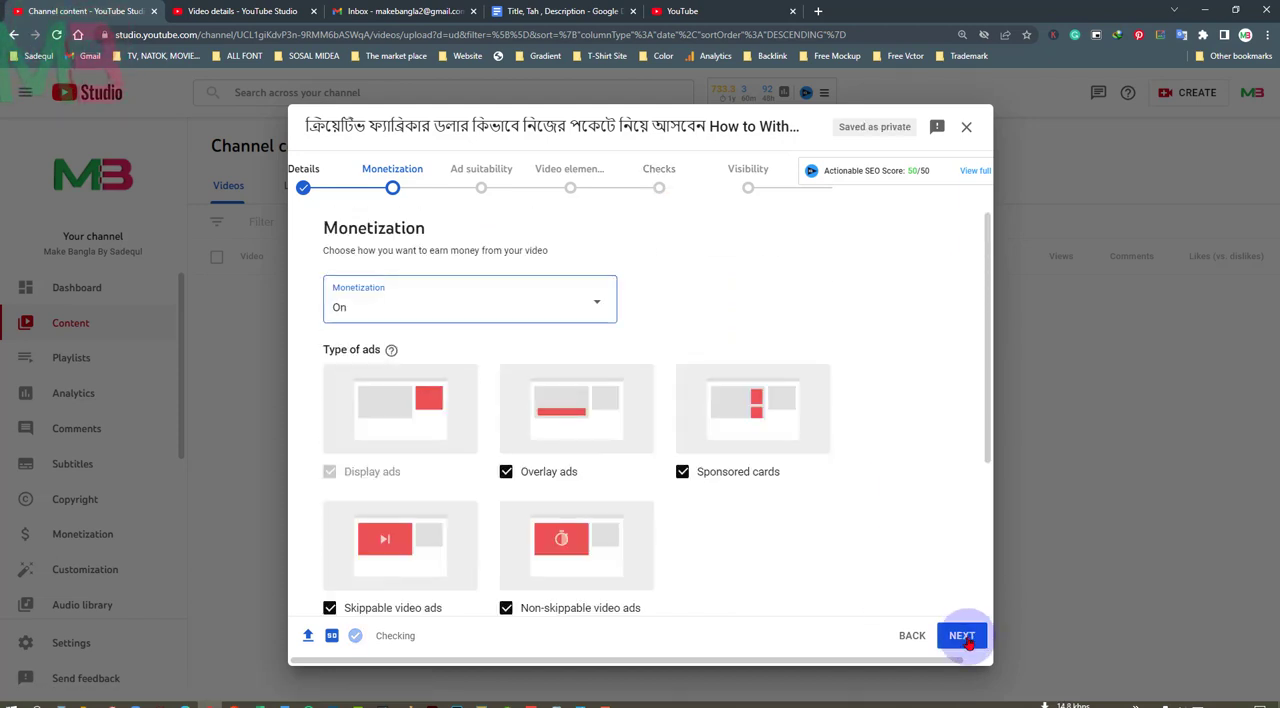
Go through the ad suitability content categories and declare that none of the above applies to the video
{"action": "scroll", "coordinate": [752, 490], "scroll_direction": "down", "scroll_amount": 1}
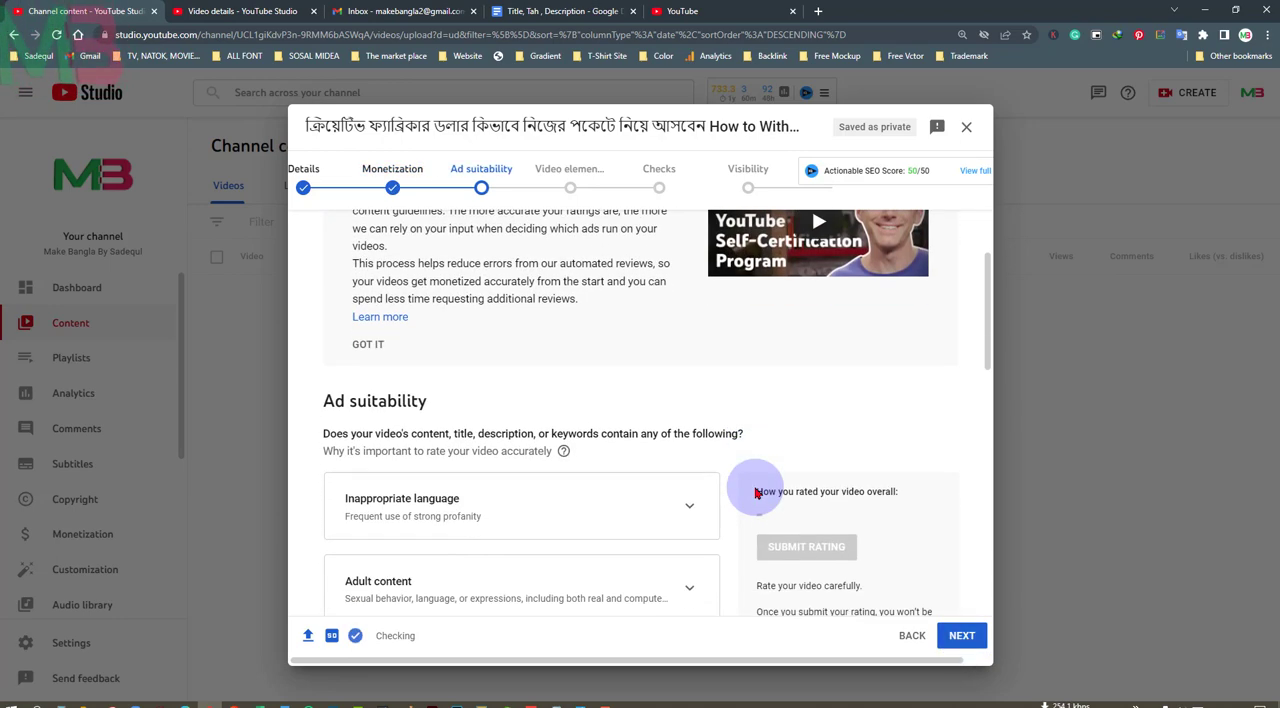
{"action": "scroll", "coordinate": [757, 492], "scroll_direction": "down", "scroll_amount": 3}
{"action": "scroll", "coordinate": [702, 437], "scroll_direction": "up", "scroll_amount": 1}
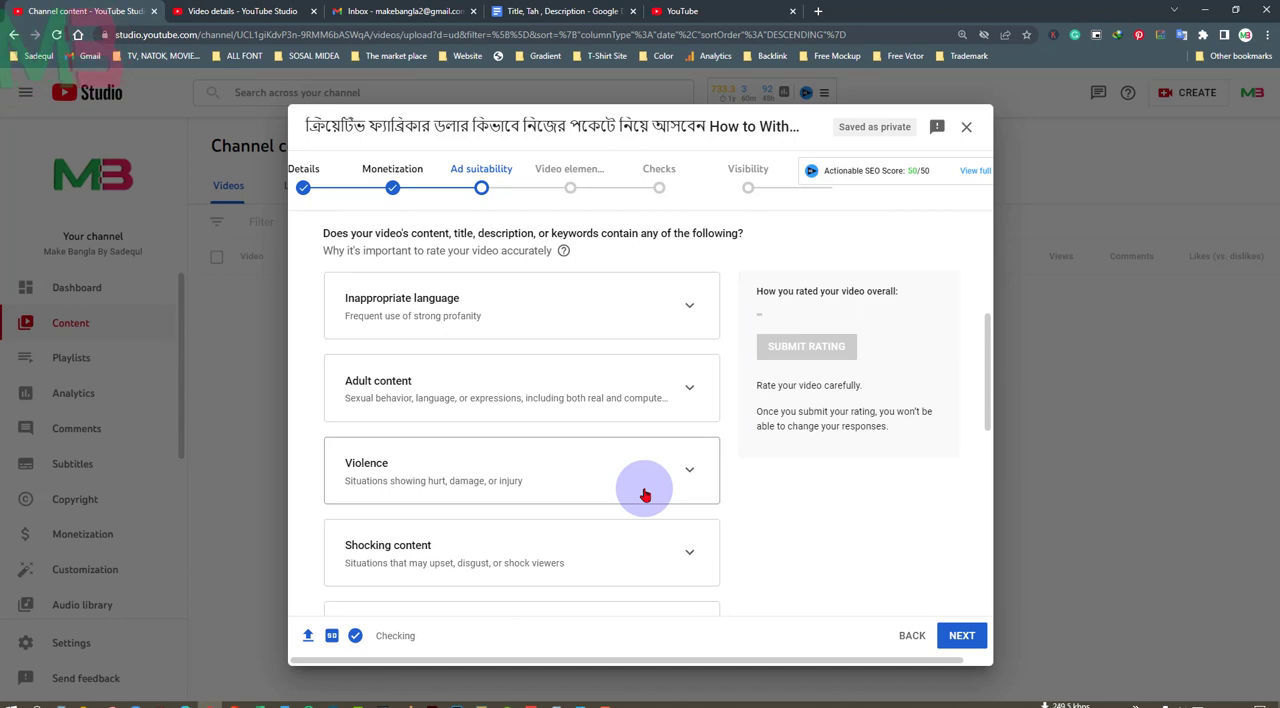
{"action": "scroll", "coordinate": [644, 494], "scroll_direction": "down", "scroll_amount": 6}
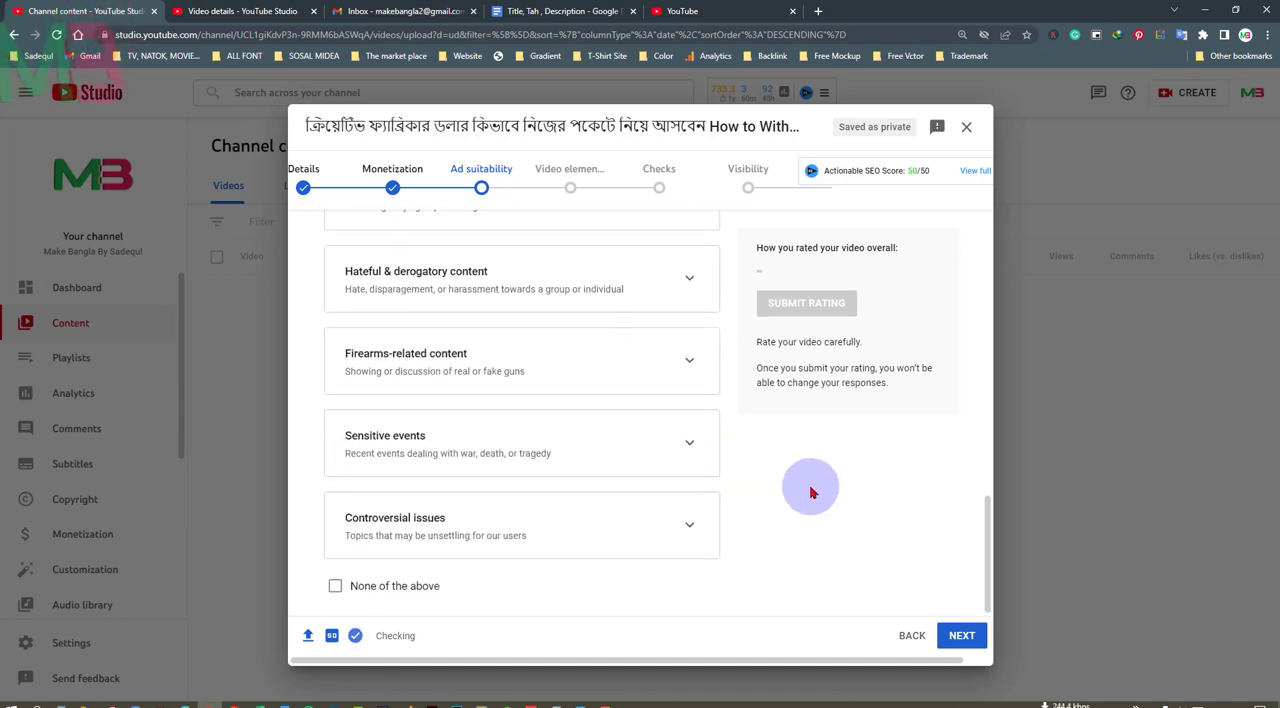
{"action": "left_click", "coordinate": [335, 587]}
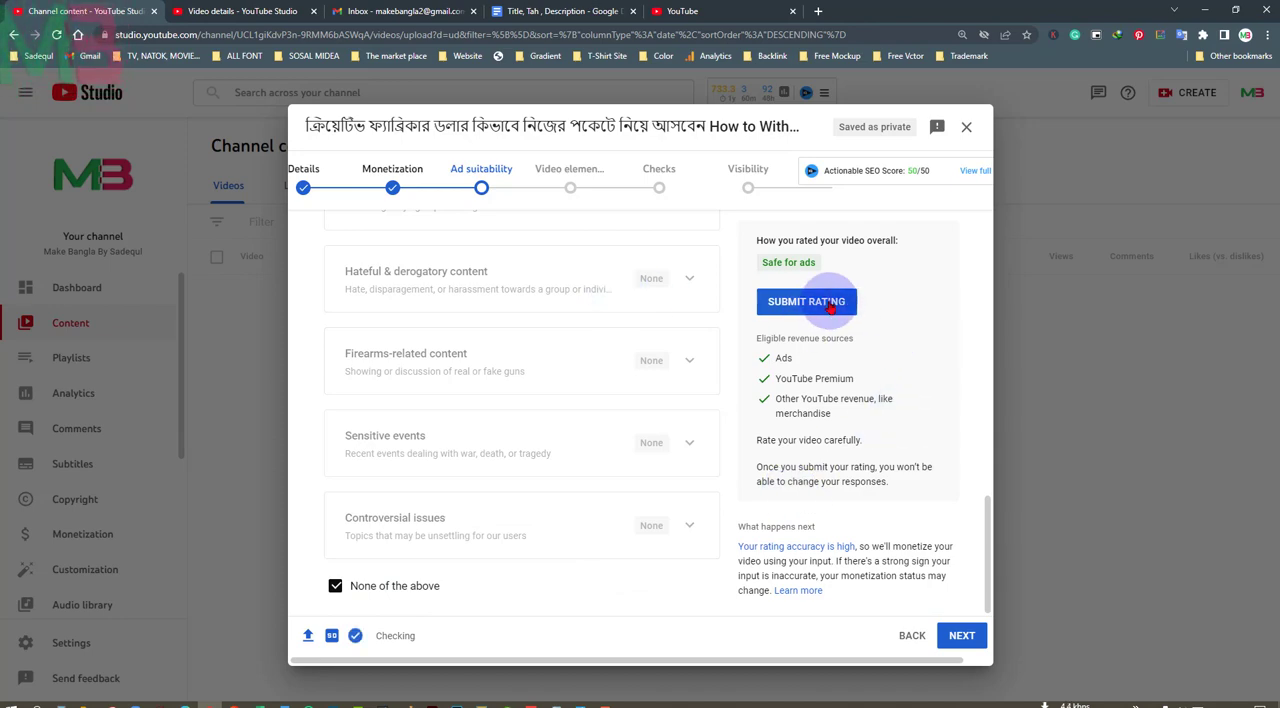
Recheck the ad suitability answers, keep None of the above selected, and submit the rating to continue to the video elements stage
{"action": "scroll", "coordinate": [573, 440], "scroll_direction": "up", "scroll_amount": 10}
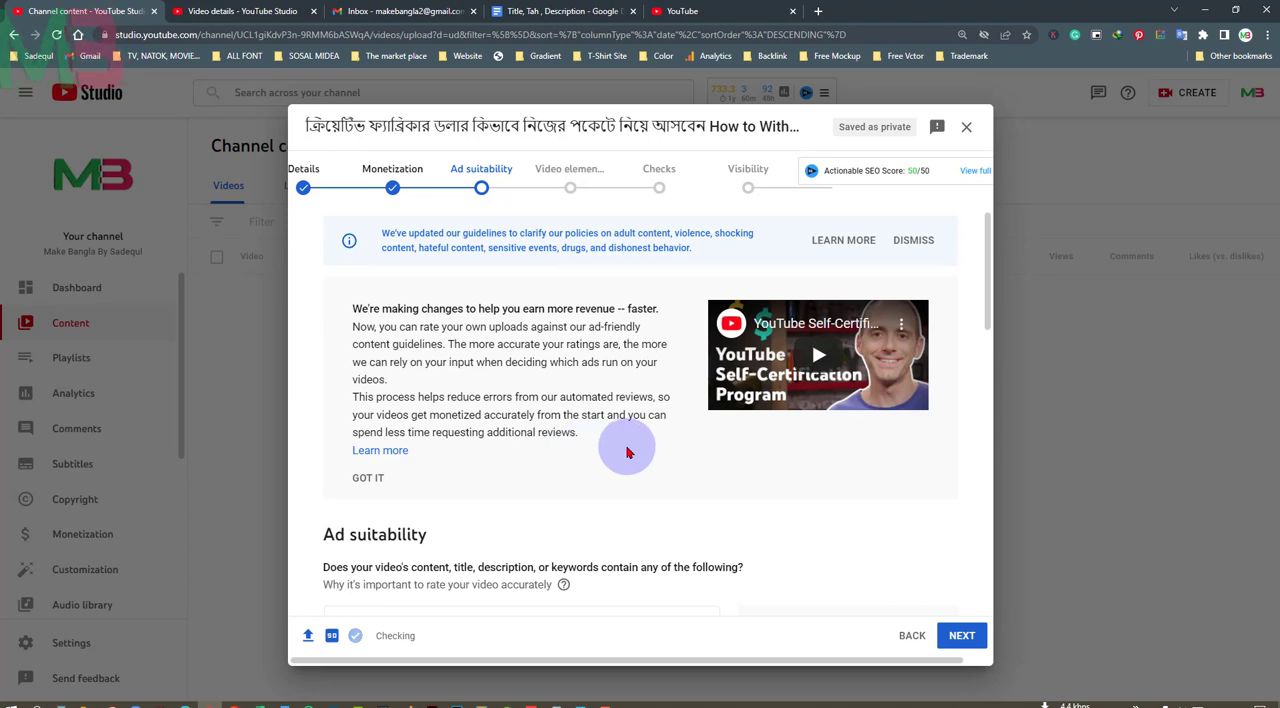
{"action": "scroll", "coordinate": [625, 450], "scroll_direction": "down", "scroll_amount": 3}
{"action": "scroll", "coordinate": [627, 453], "scroll_direction": "down", "scroll_amount": 3}
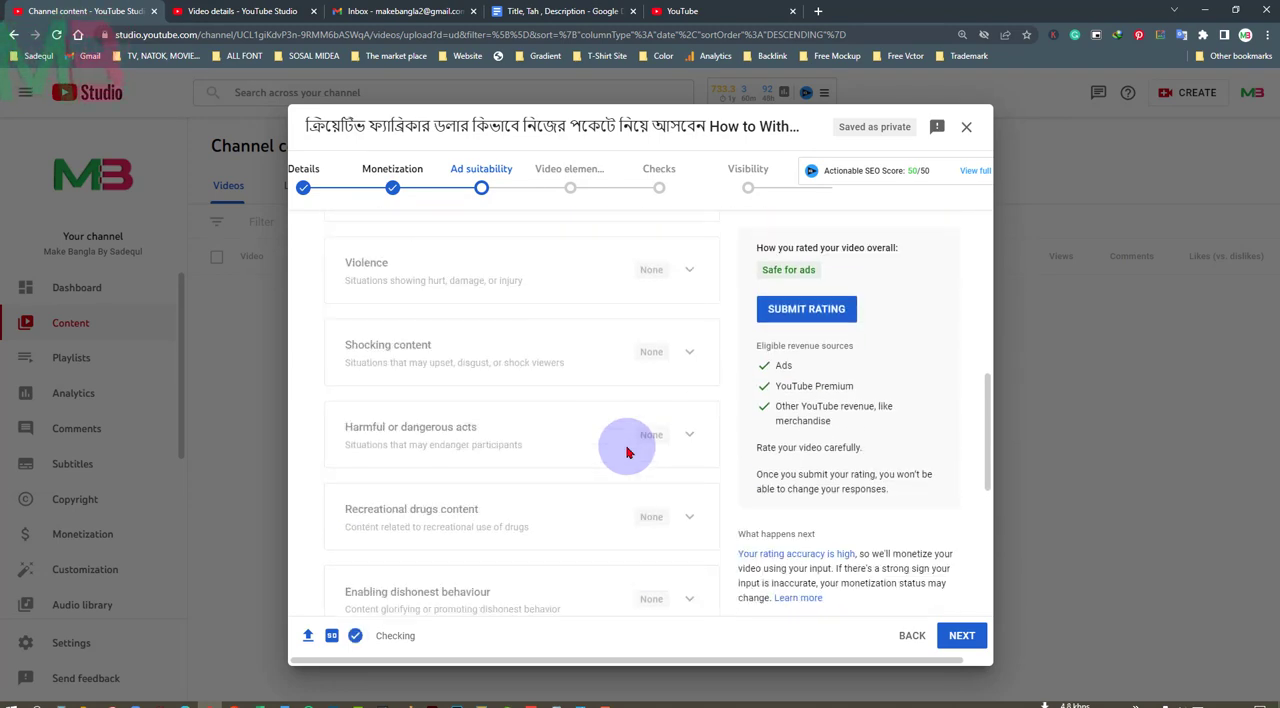
{"action": "scroll", "coordinate": [625, 450], "scroll_direction": "down", "scroll_amount": 5}
{"action": "left_click", "coordinate": [352, 592]}
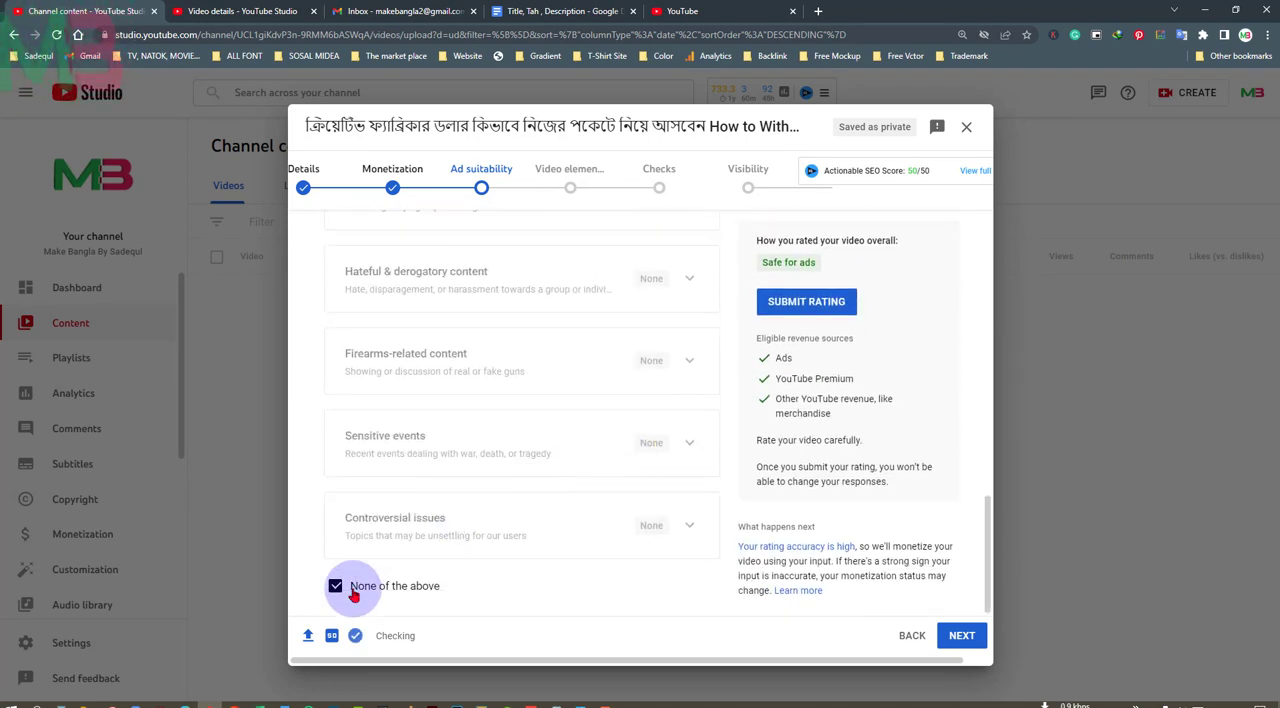
{"action": "left_click", "coordinate": [338, 590]}
{"action": "left_click", "coordinate": [336, 590]}
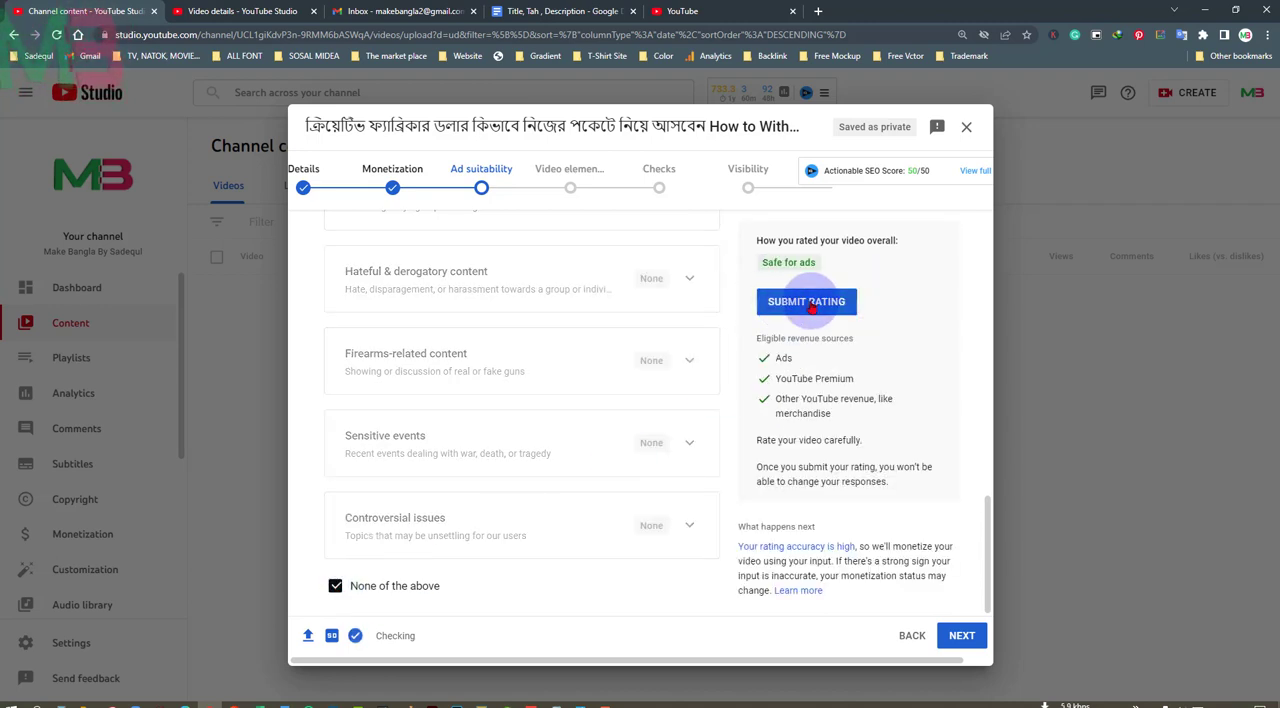
{"action": "left_click", "coordinate": [840, 308]}
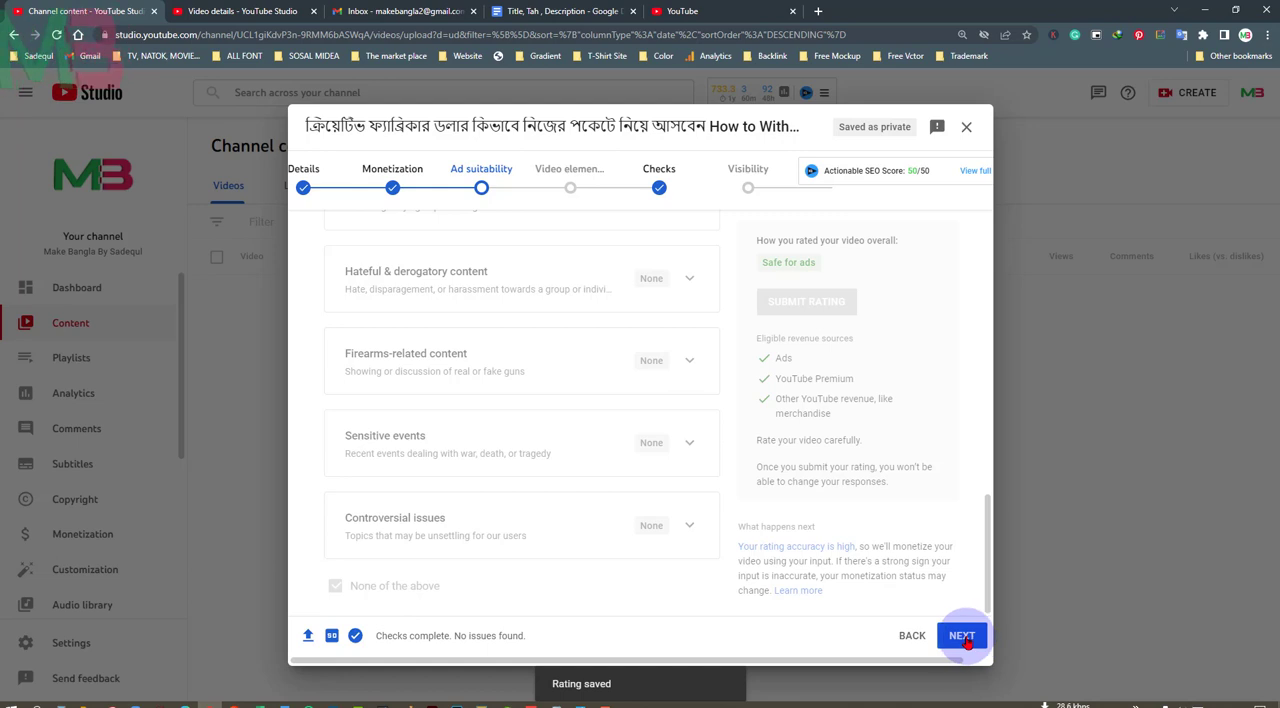
{"action": "left_click", "coordinate": [962, 636]}
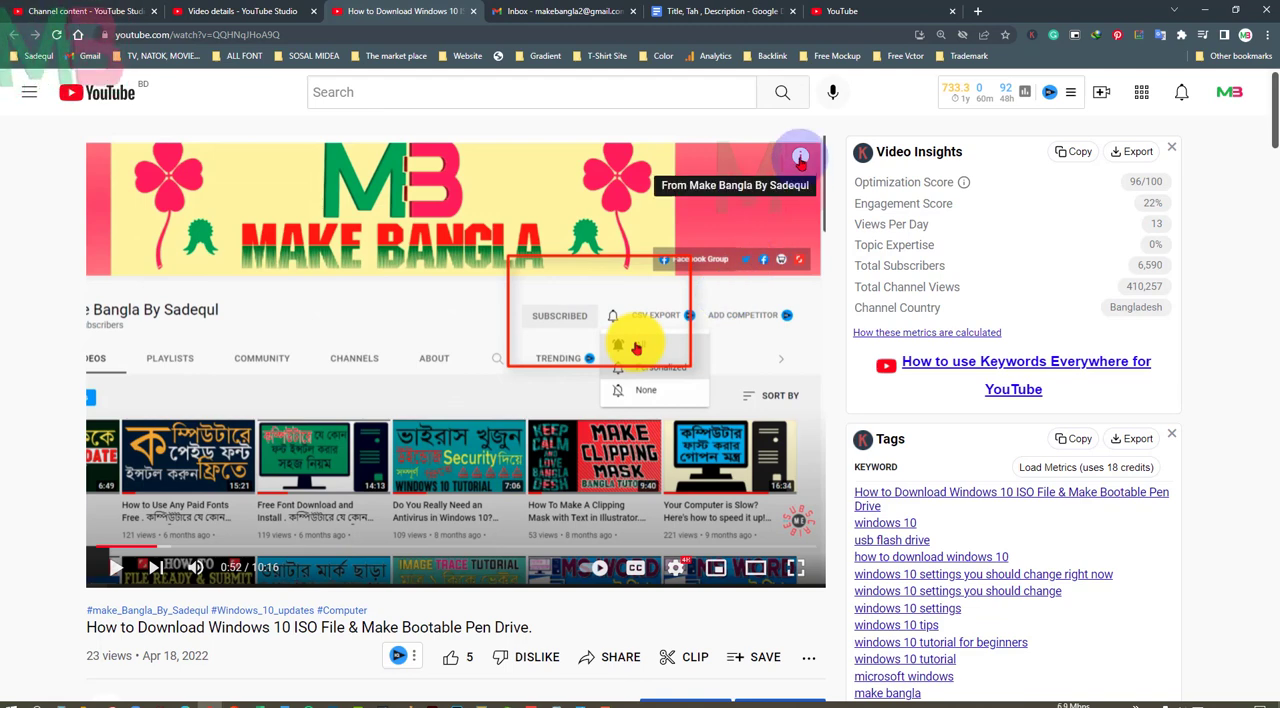
Browse the cards shown on the published "How to Download Windows 10 ISO File & Make Bootable Pen Drive" video
{"action": "left_click", "coordinate": [800, 157]}
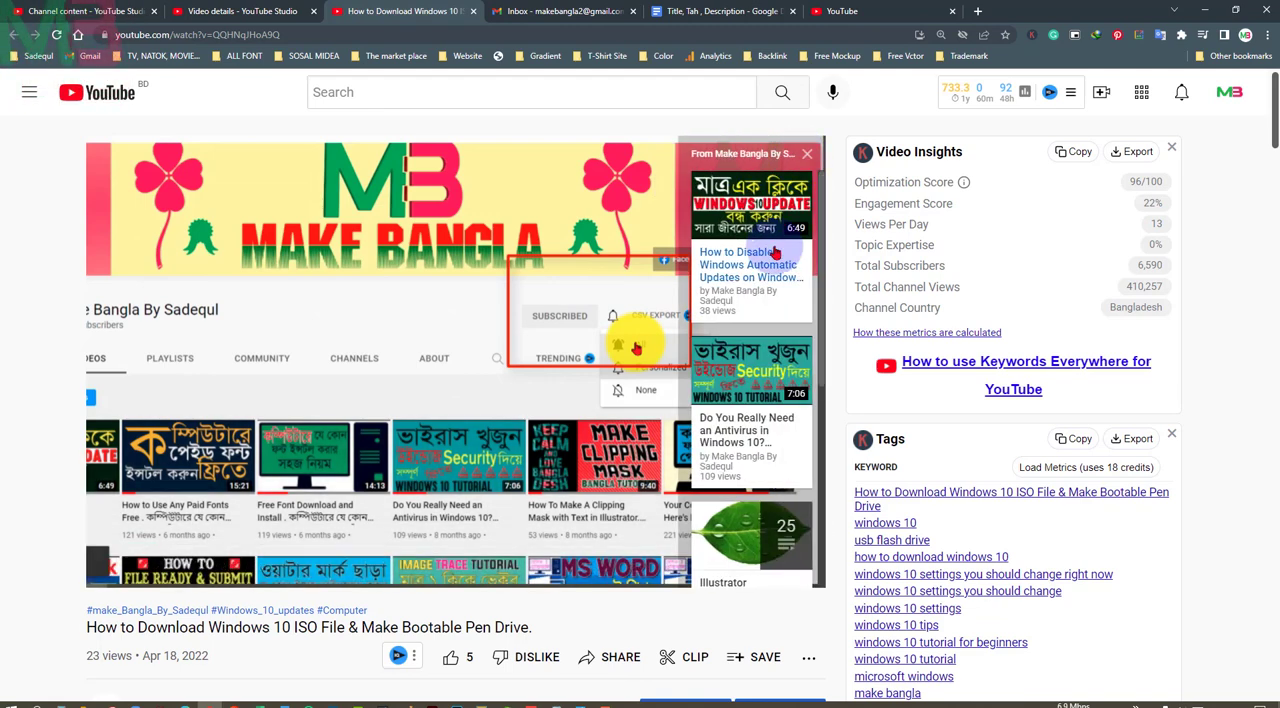
{"action": "scroll", "coordinate": [765, 427], "scroll_direction": "down", "scroll_amount": 3}
{"action": "scroll", "coordinate": [765, 427], "scroll_direction": "down", "scroll_amount": 5}
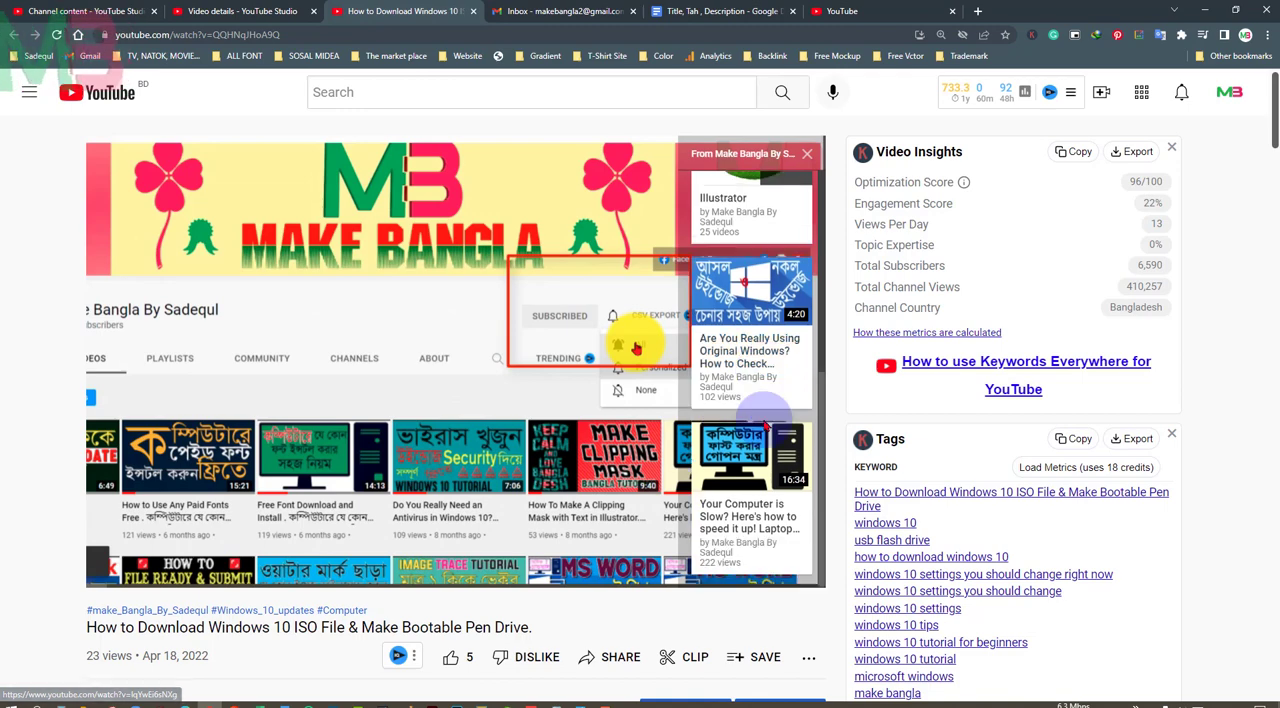
{"action": "scroll", "coordinate": [765, 427], "scroll_direction": "down", "scroll_amount": 5}
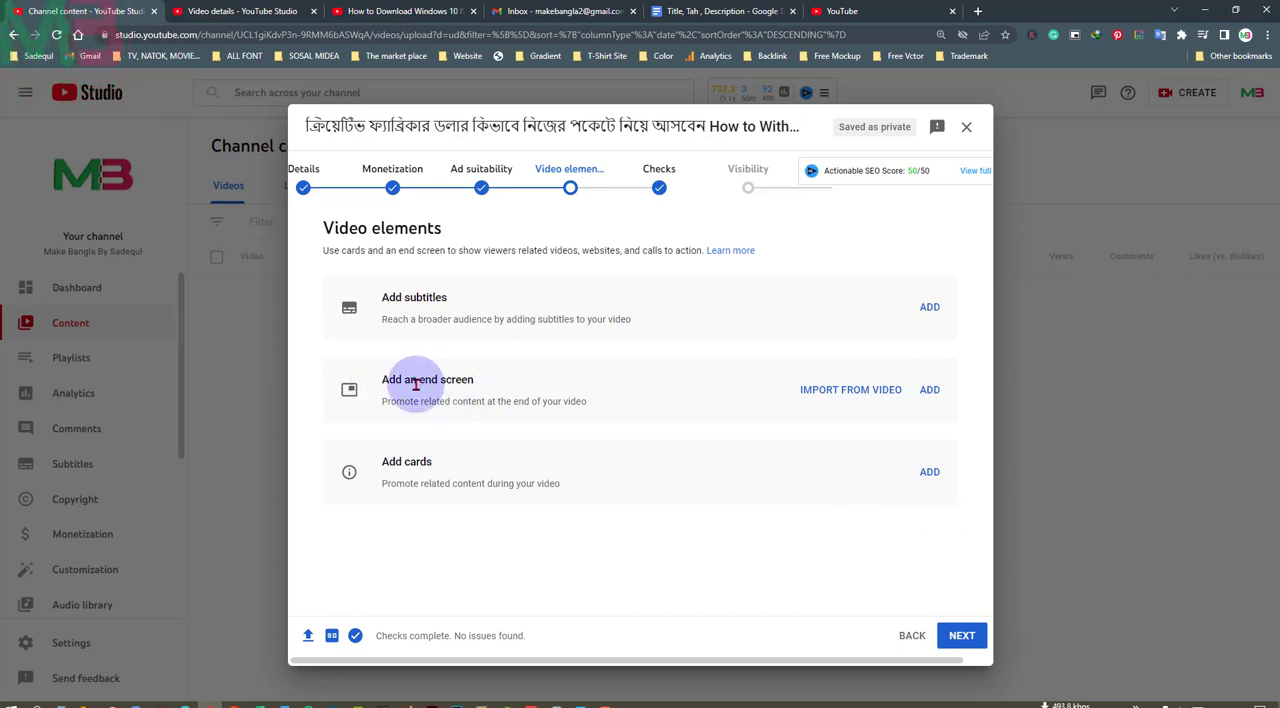
Add an end screen to the upload using the first "1 video, 1 subscribe" template and save it
{"action": "left_click", "coordinate": [929, 390]}
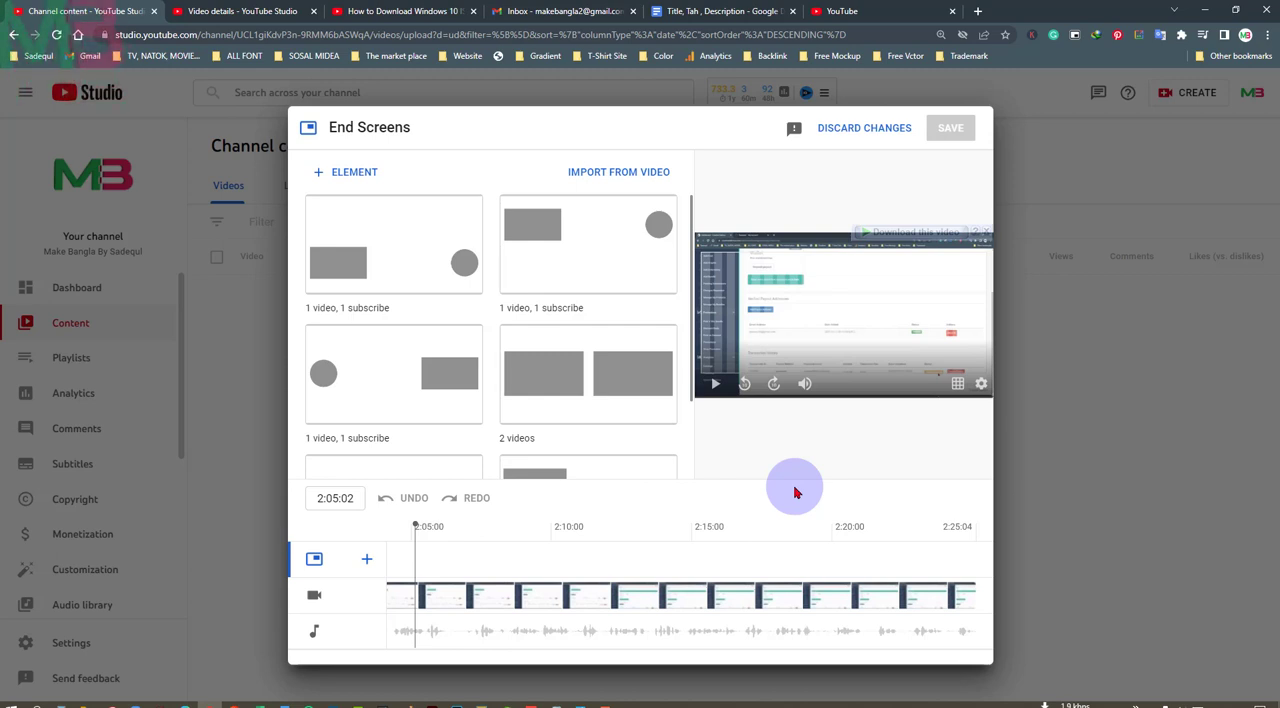
{"action": "left_click", "coordinate": [376, 267]}
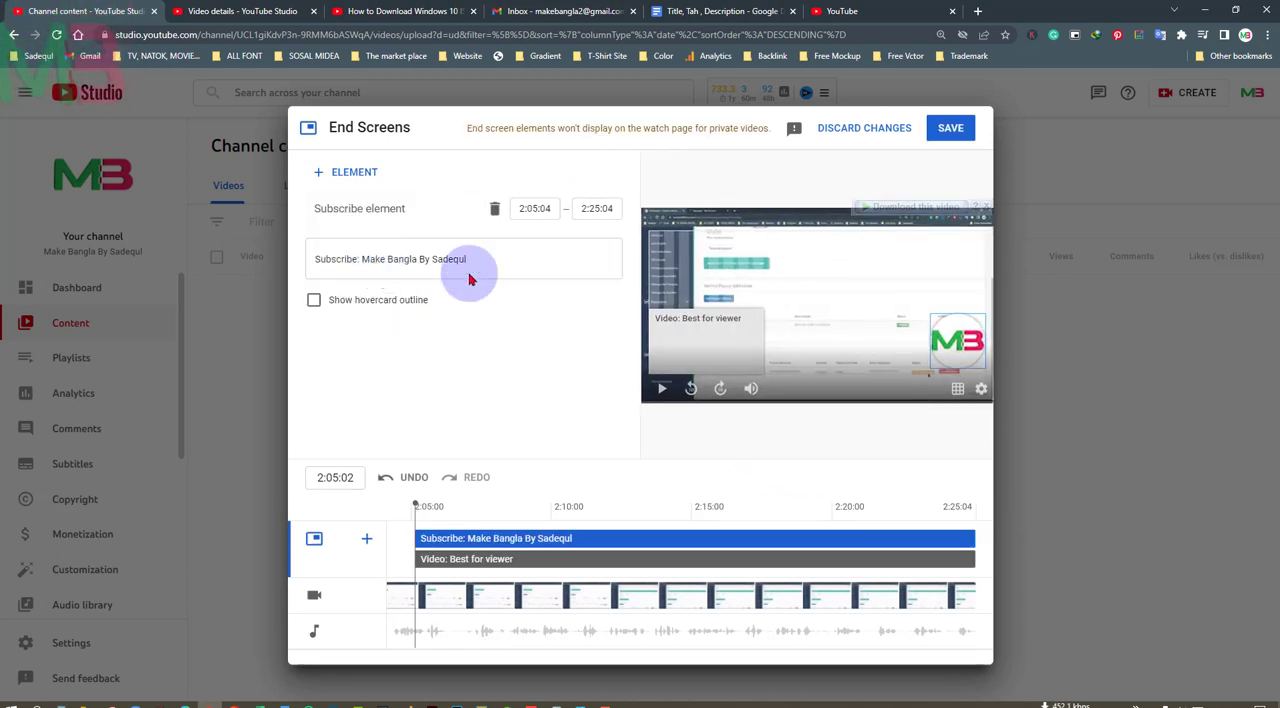
{"action": "left_click", "coordinate": [958, 131]}
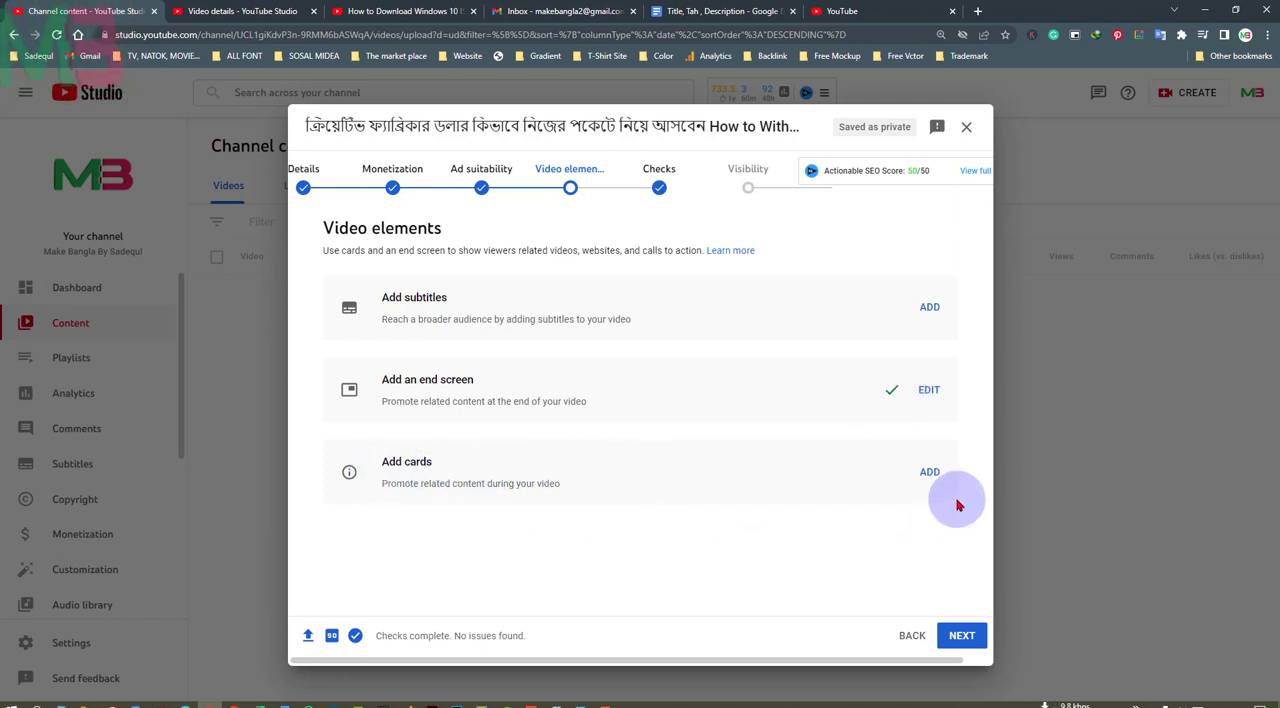
Start adding cards to the uploaded video and move the card timeline's playhead to 0:13:01
{"action": "left_click", "coordinate": [929, 473]}
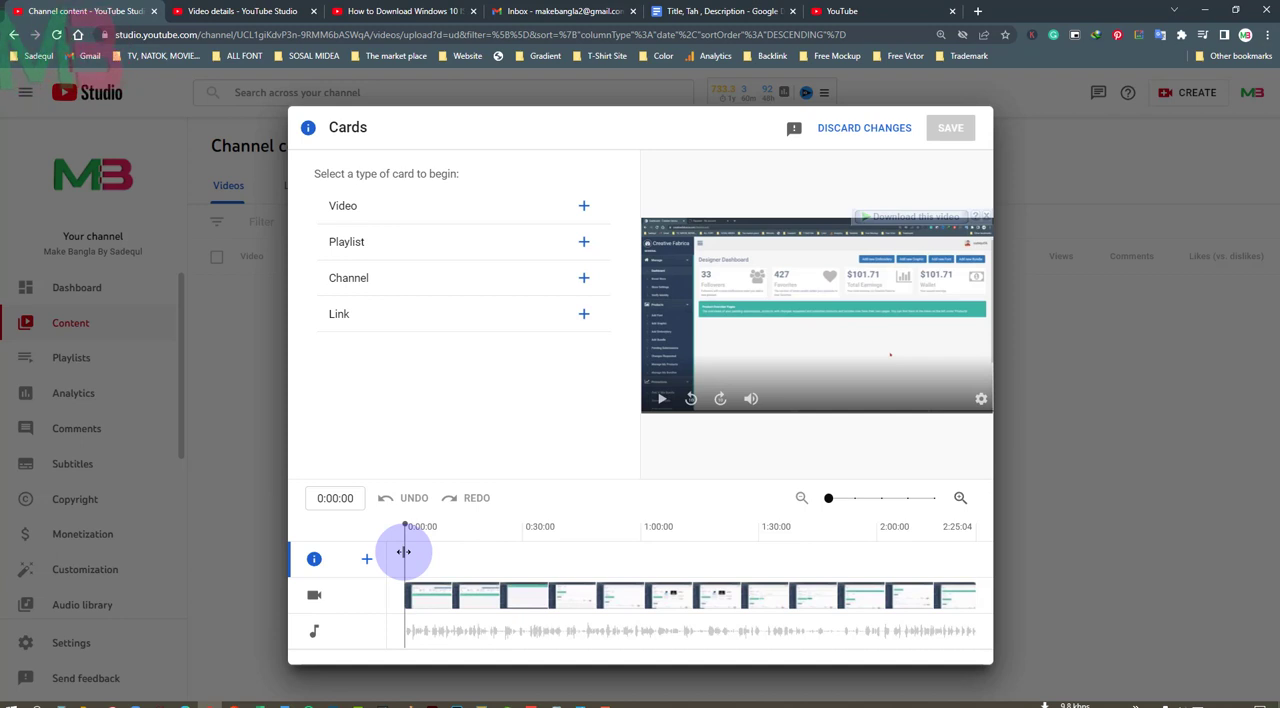
{"action": "left_click_drag", "start_coordinate": [403, 551], "coordinate": [464, 546]}
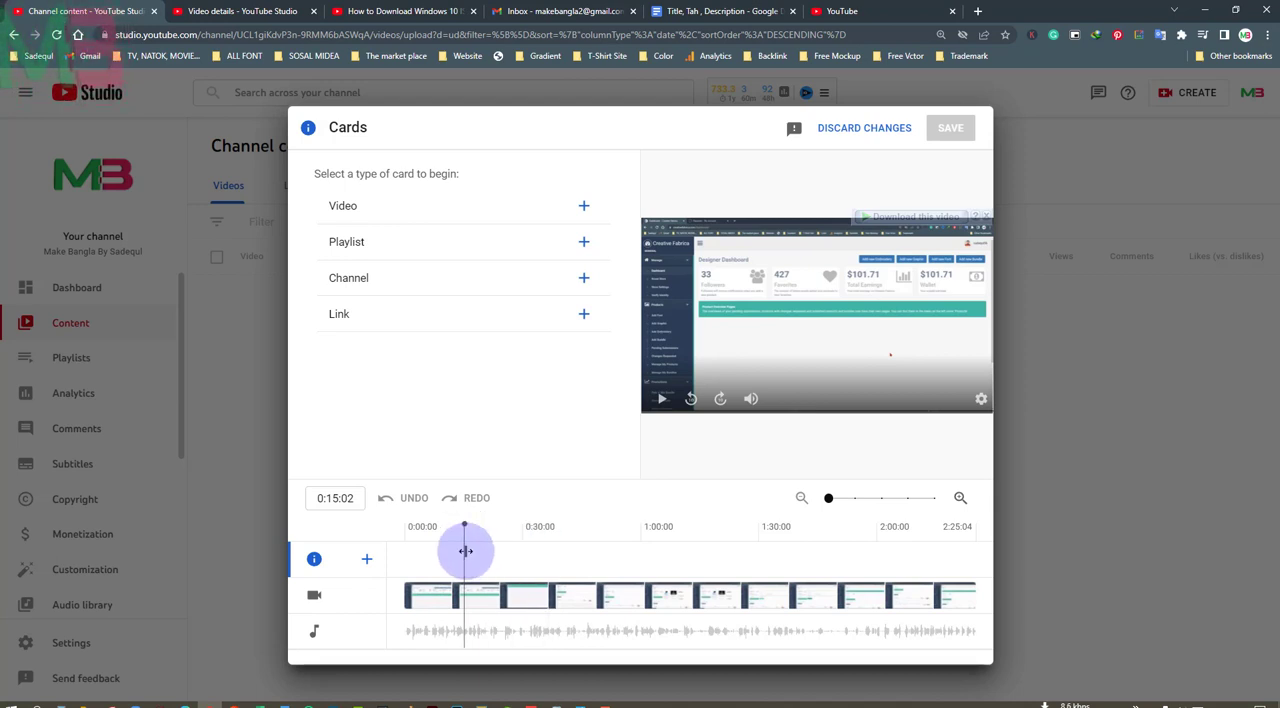
{"action": "mouse_move", "coordinate": [465, 550]}
{"action": "left_mouse_down"}
{"action": "mouse_move", "coordinate": [985, 550]}
{"action": "mouse_move", "coordinate": [457, 550]}
{"action": "left_mouse_up"}
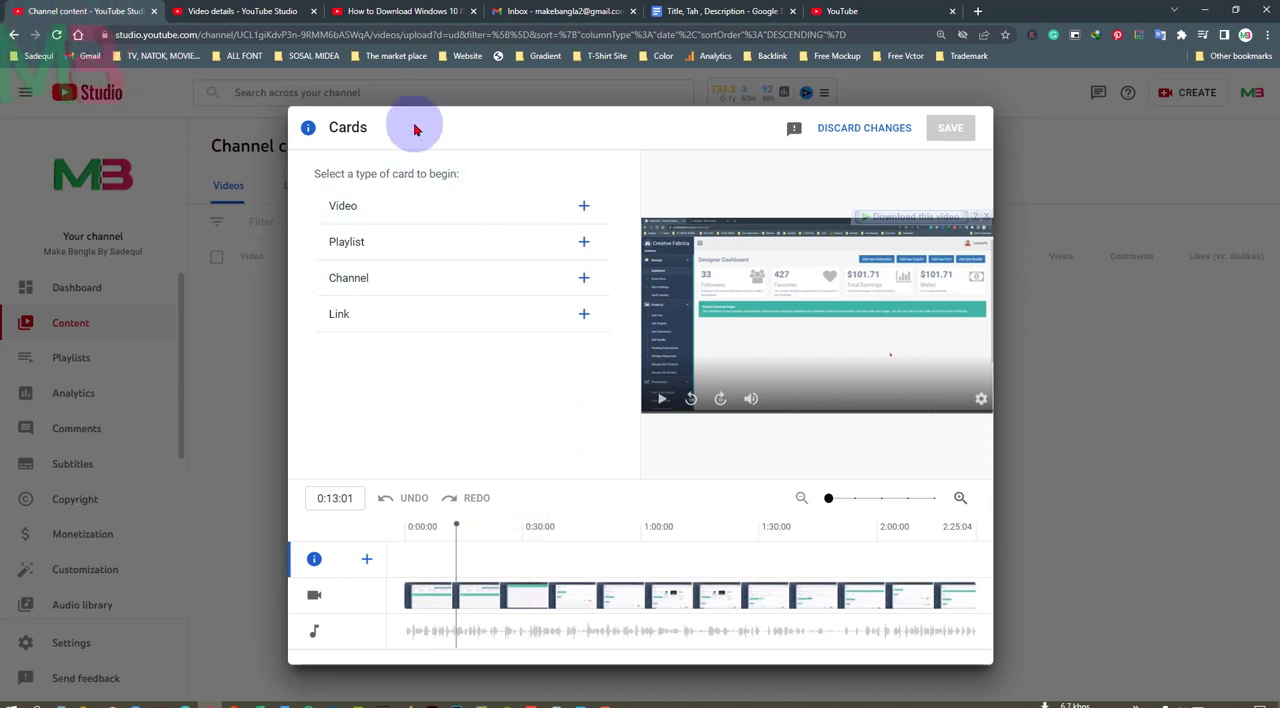
Review how the cards look on the published Windows 10 ISO video again and return to the card editor
{"action": "left_click", "coordinate": [416, 11]}
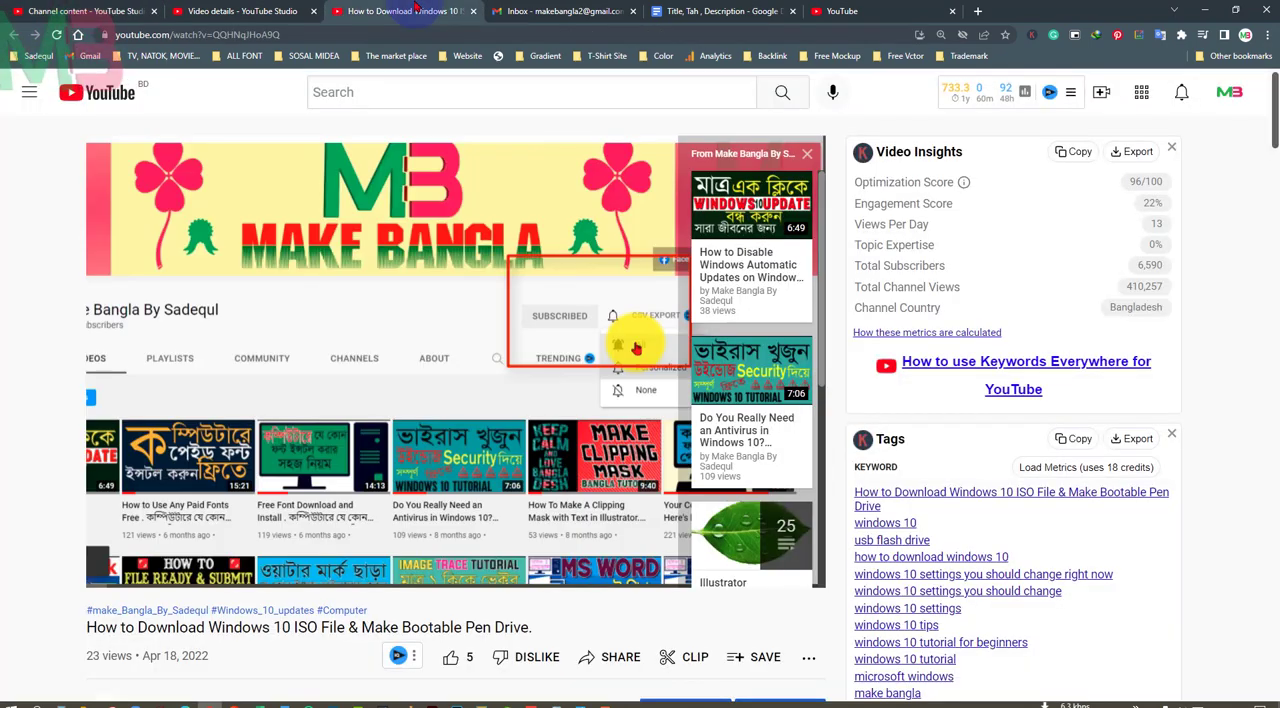
{"action": "left_click", "coordinate": [806, 154]}
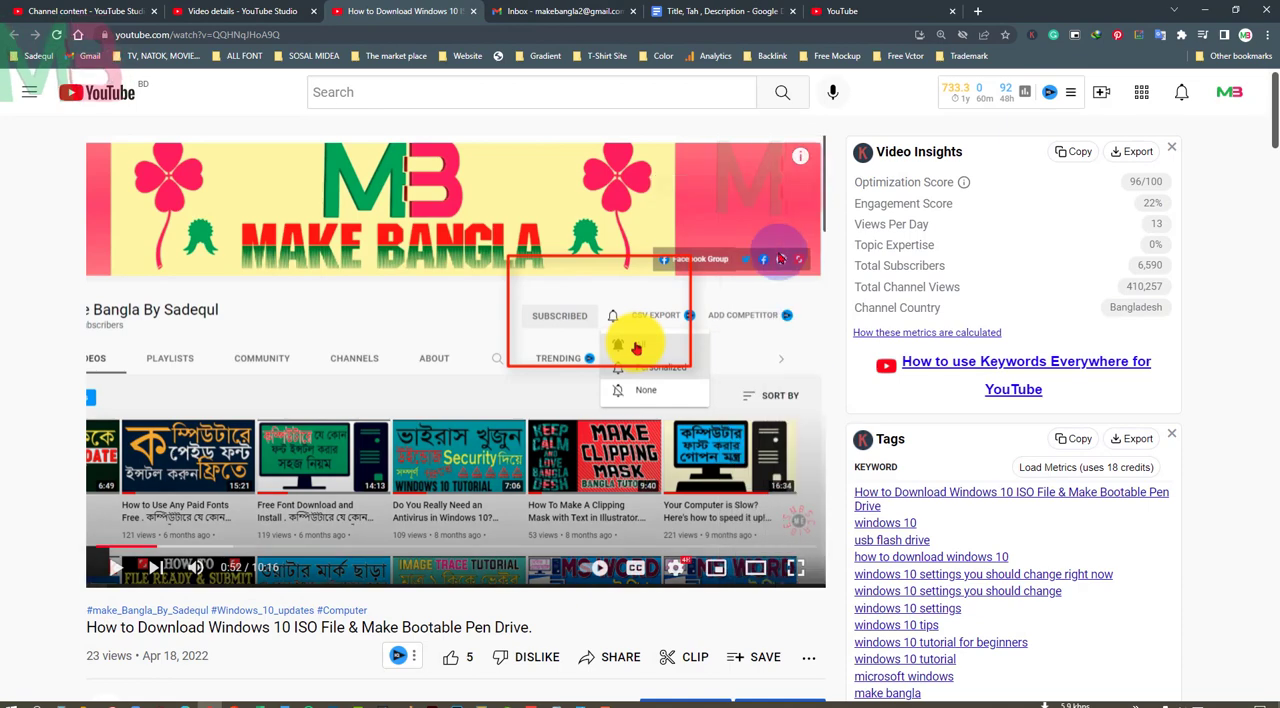
{"action": "left_click", "coordinate": [800, 155]}
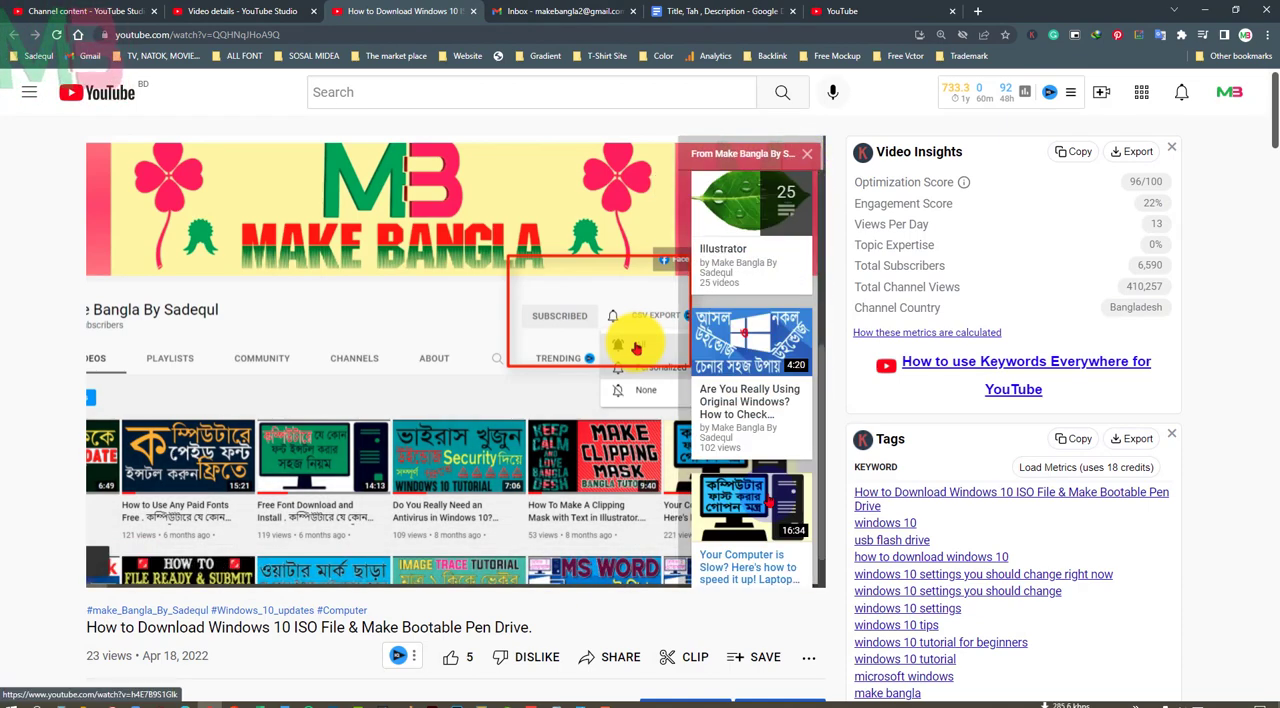
{"action": "left_click", "coordinate": [92, 10]}
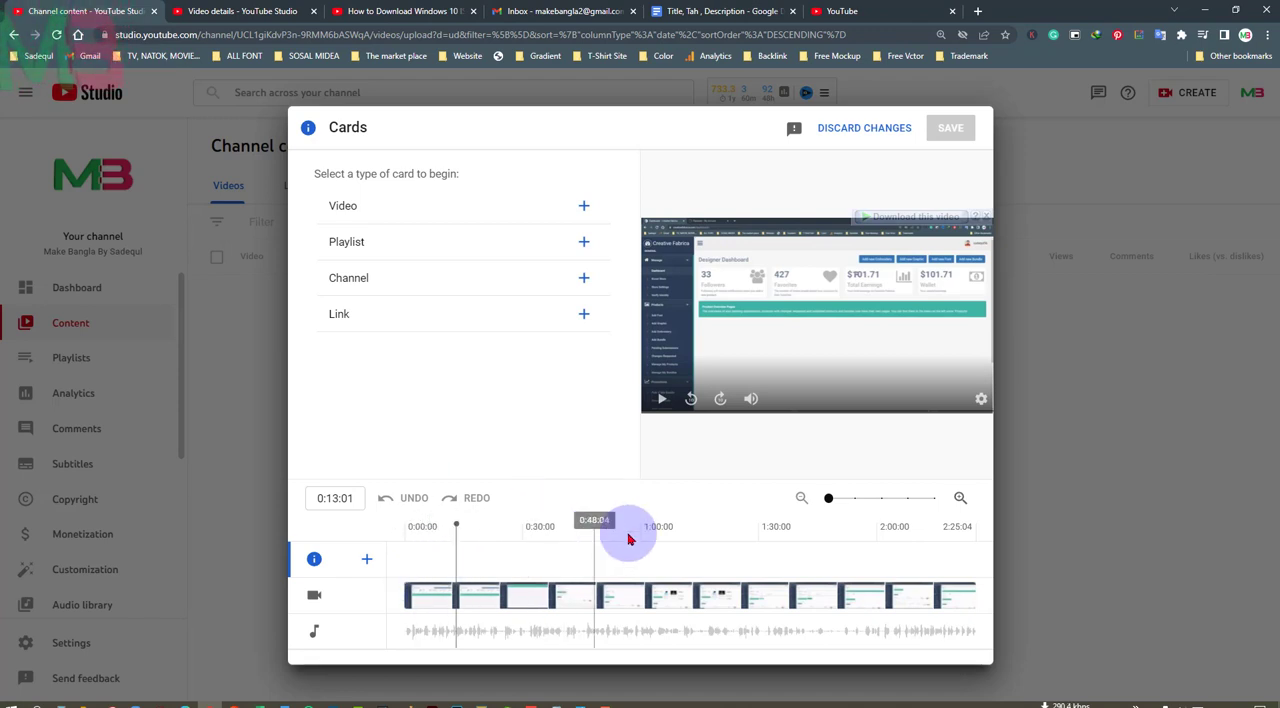
{"action": "left_click_drag", "start_coordinate": [458, 555], "coordinate": [543, 543]}
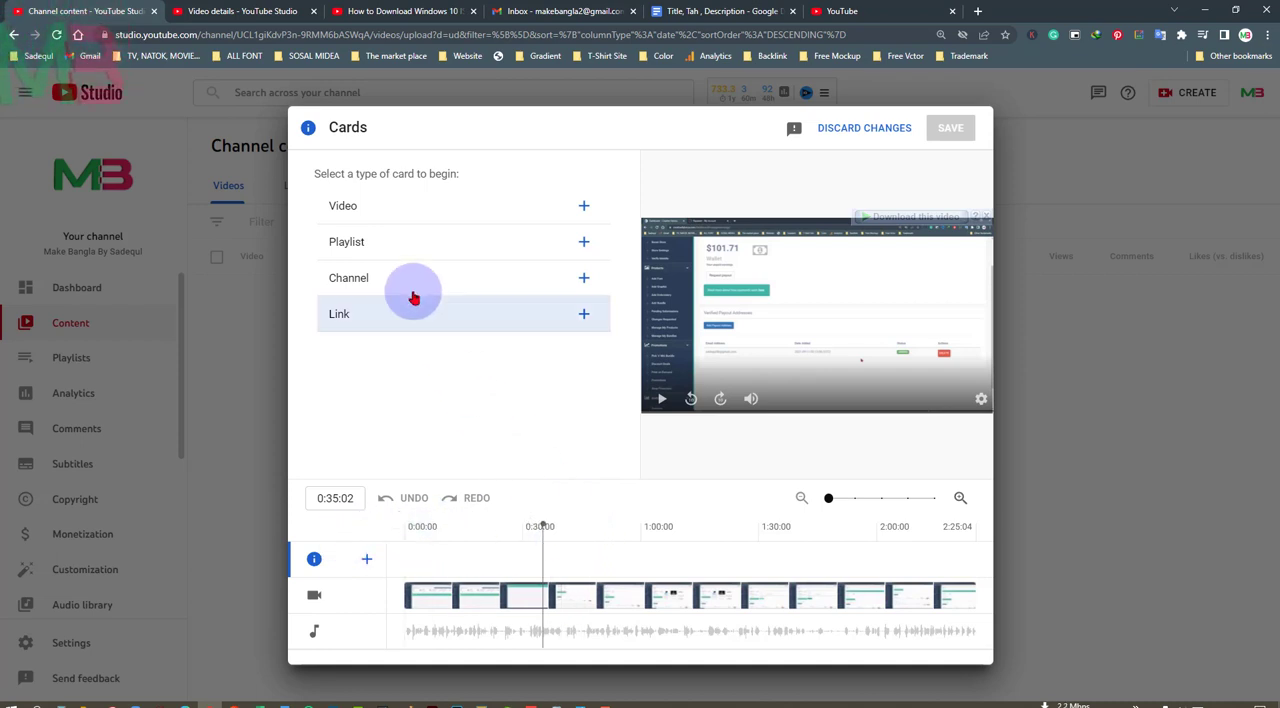
{"action": "left_click", "coordinate": [349, 209]}
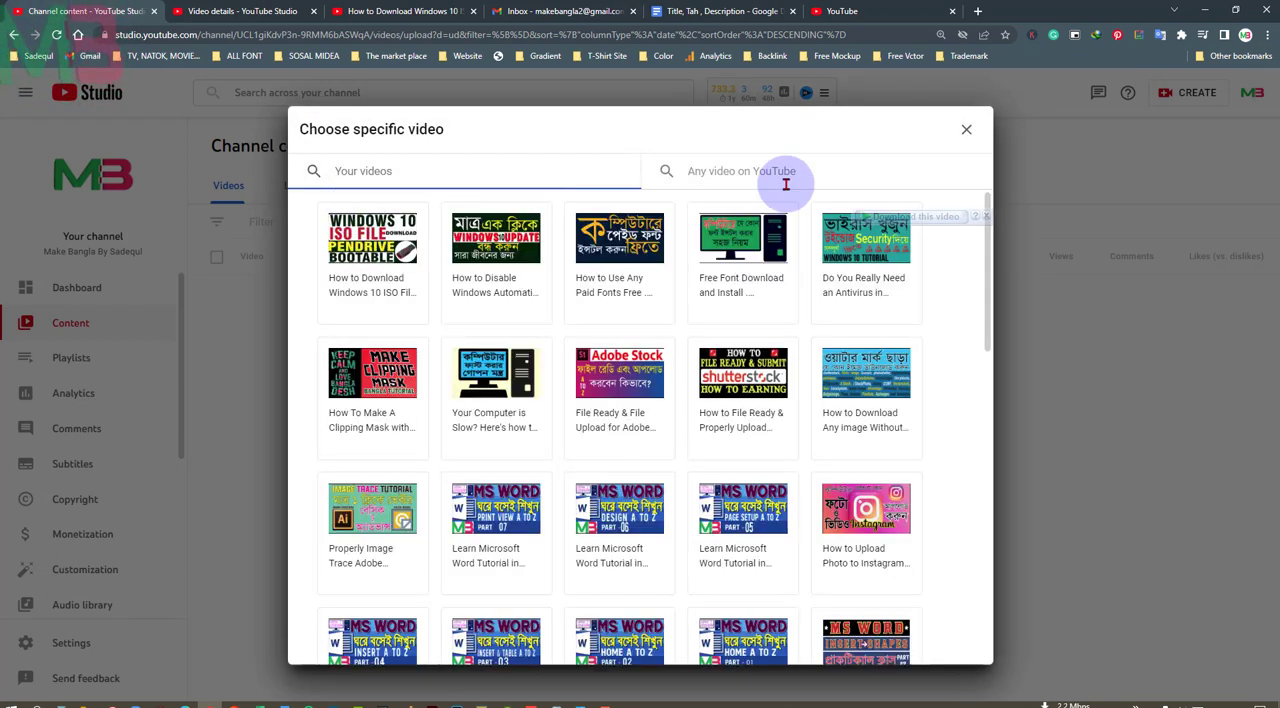
{"action": "left_click", "coordinate": [966, 129]}
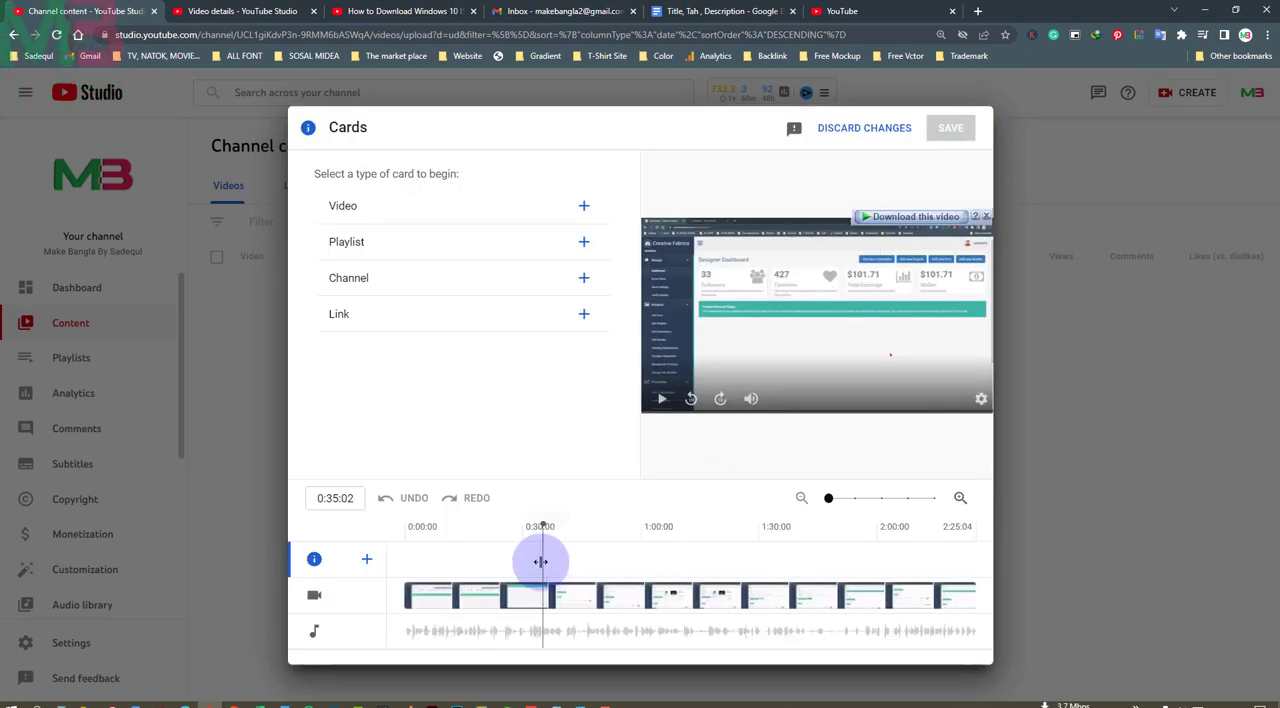
Add a video card at 0:33:28 that links to the channel's "How to Disable Windows Automatic Updates" video
{"action": "mouse_move", "coordinate": [540, 562]}
{"action": "left_mouse_down"}
{"action": "mouse_move", "coordinate": [486, 560]}
{"action": "mouse_move", "coordinate": [541, 550]}
{"action": "mouse_move", "coordinate": [543, 534]}
{"action": "mouse_move", "coordinate": [538, 552]}
{"action": "left_mouse_up"}
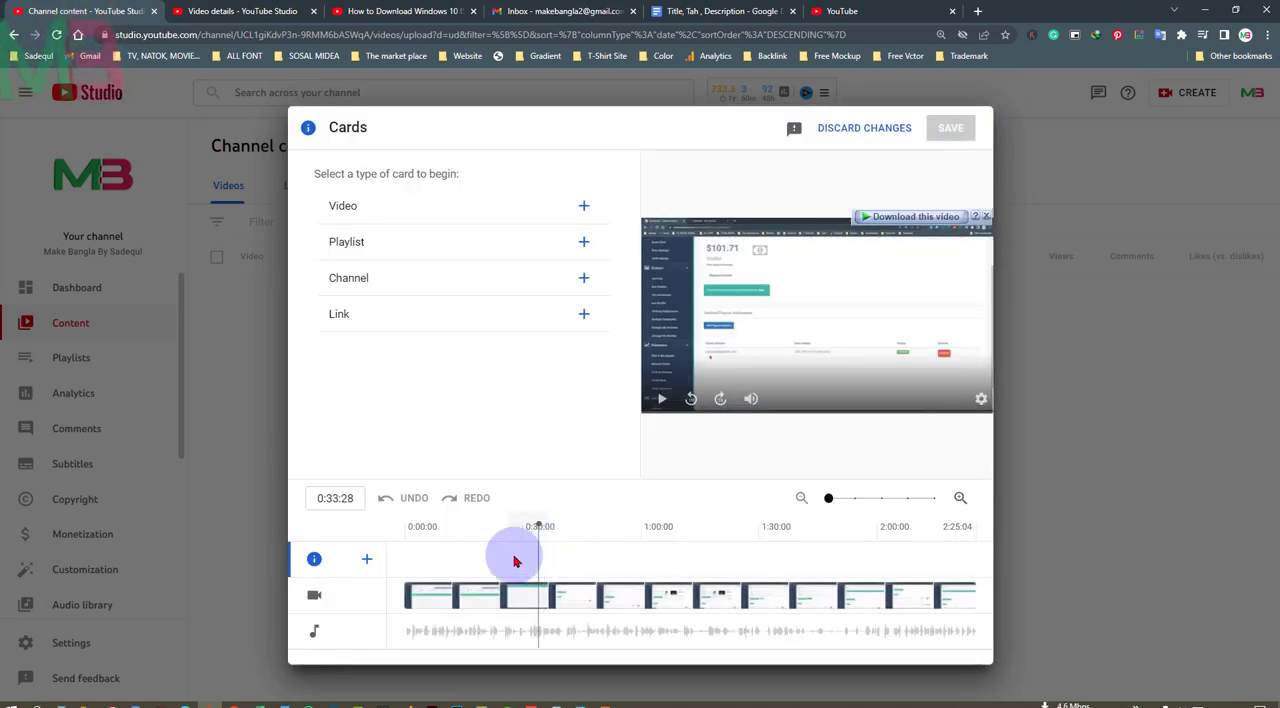
{"action": "left_click", "coordinate": [356, 210]}
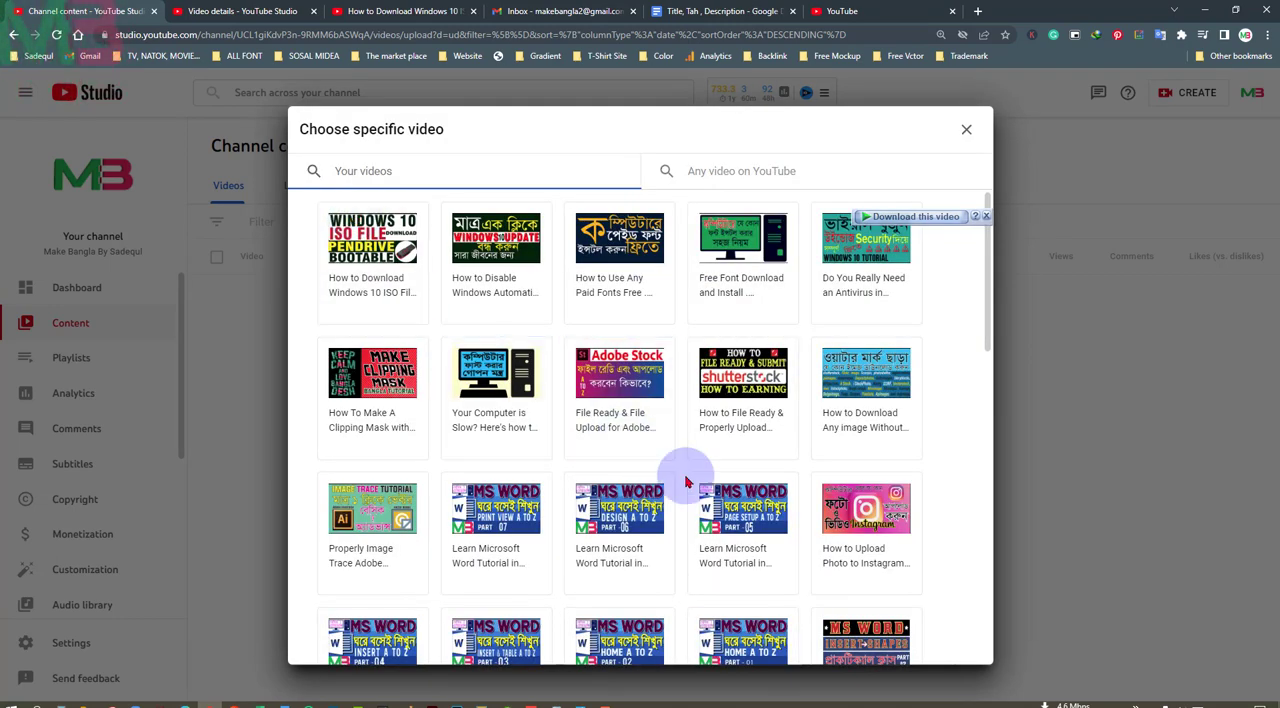
{"action": "left_click", "coordinate": [505, 250]}
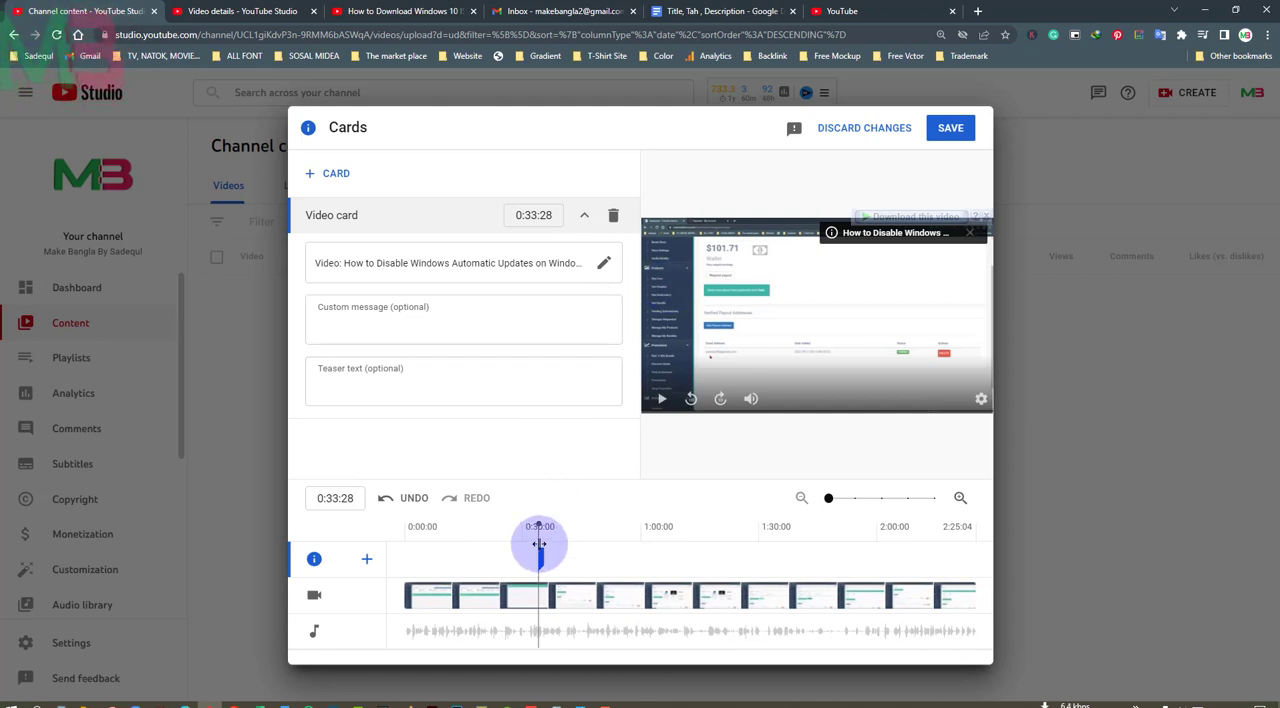
Add a second video card at 1:17:25 that links to the channel's "Your Computer is Slow? Here's how to speed it up!" video
{"action": "left_click_drag", "start_coordinate": [539, 543], "coordinate": [711, 540]}
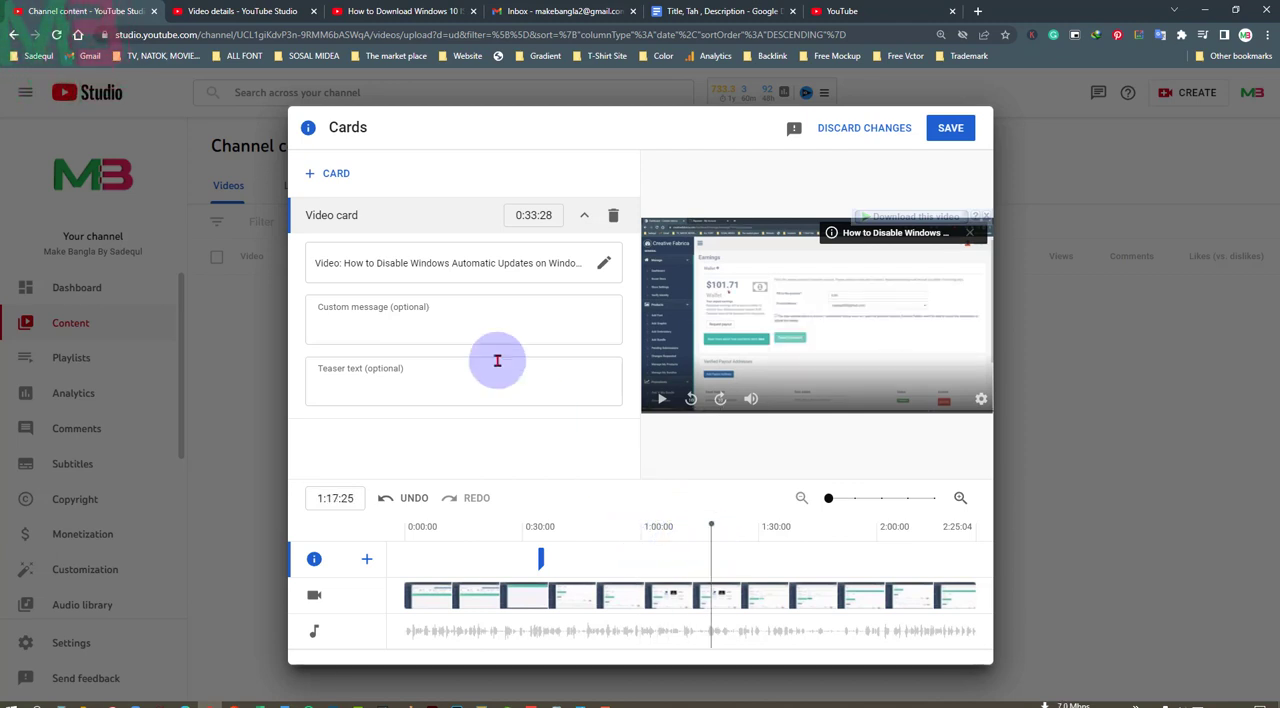
{"action": "left_click", "coordinate": [337, 178]}
{"action": "left_click", "coordinate": [325, 176]}
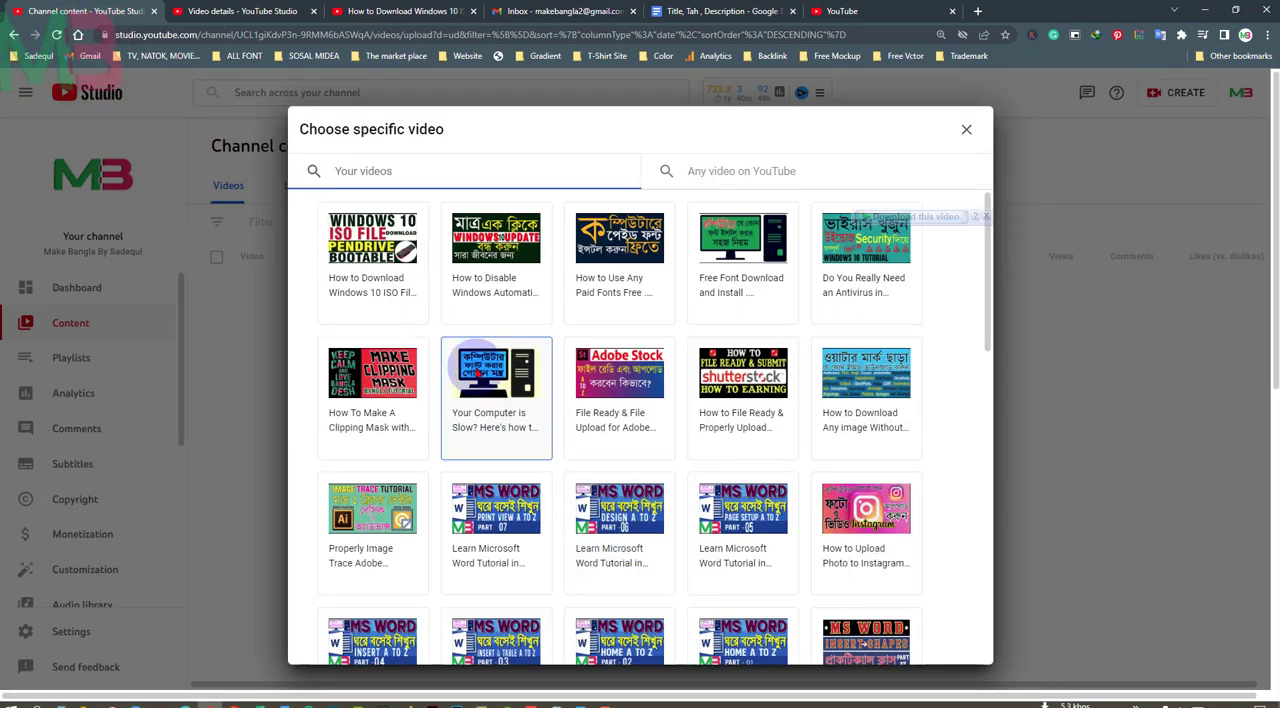
{"action": "left_click", "coordinate": [478, 372]}
Add a playlist card at 1:42:09 that links to the channel's Computer playlist
{"action": "left_click_drag", "start_coordinate": [708, 548], "coordinate": [808, 540]}
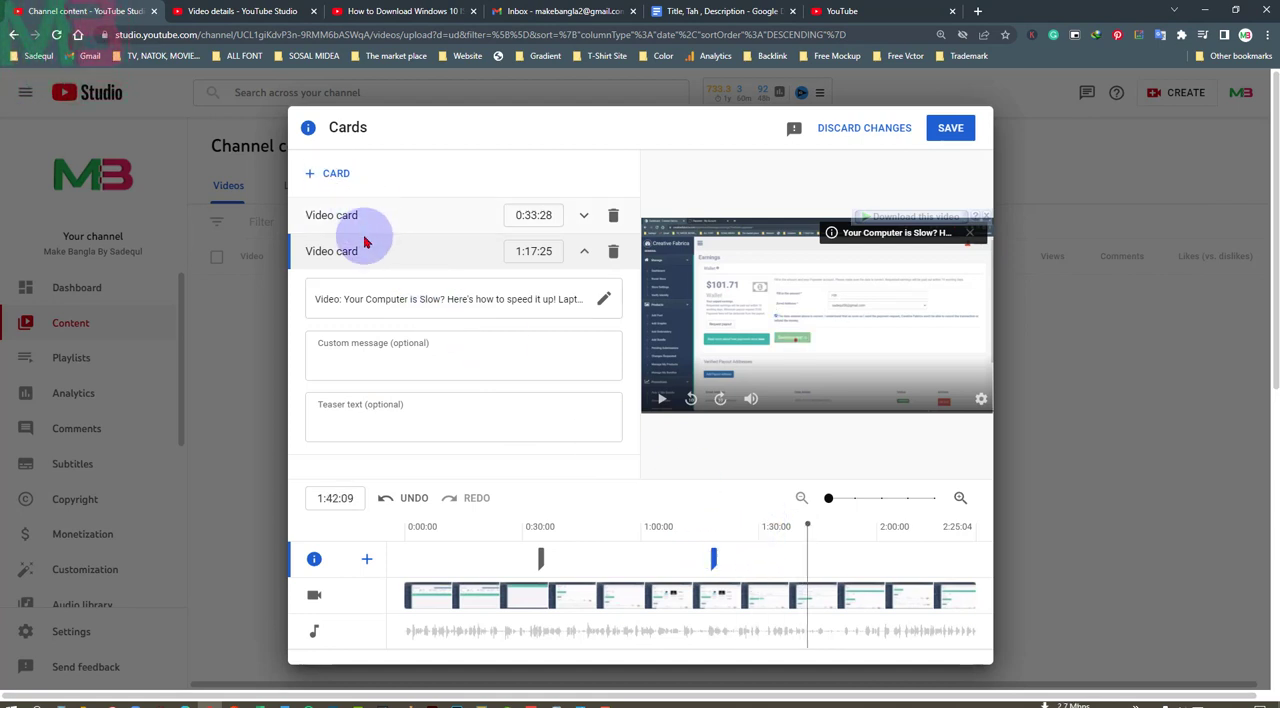
{"action": "left_click", "coordinate": [337, 178]}
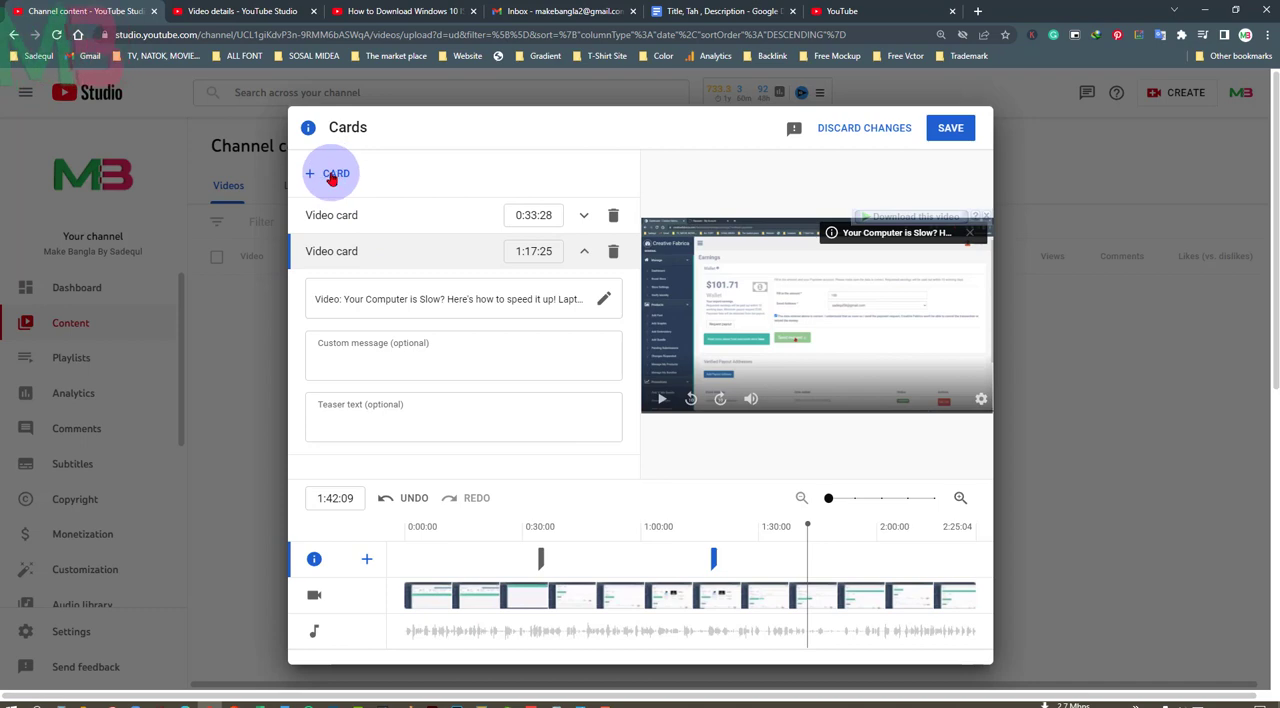
{"action": "left_click", "coordinate": [337, 177]}
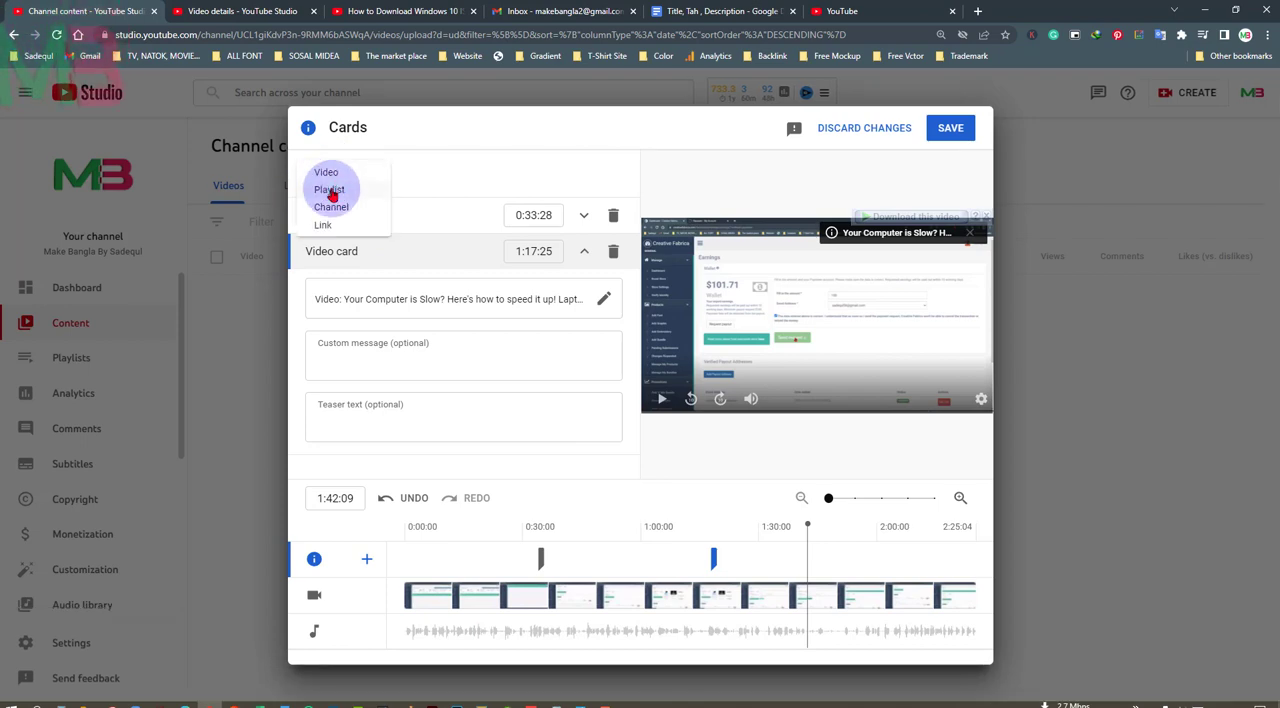
{"action": "left_click", "coordinate": [332, 192]}
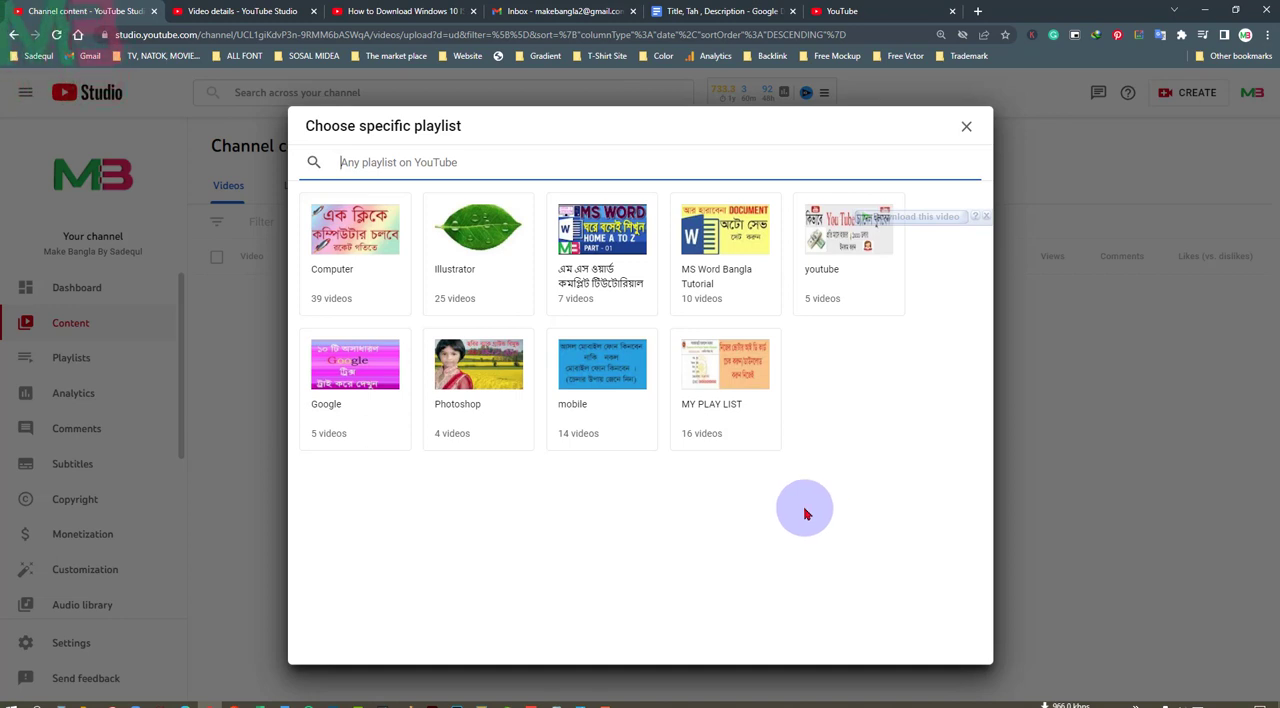
{"action": "left_click", "coordinate": [360, 233]}
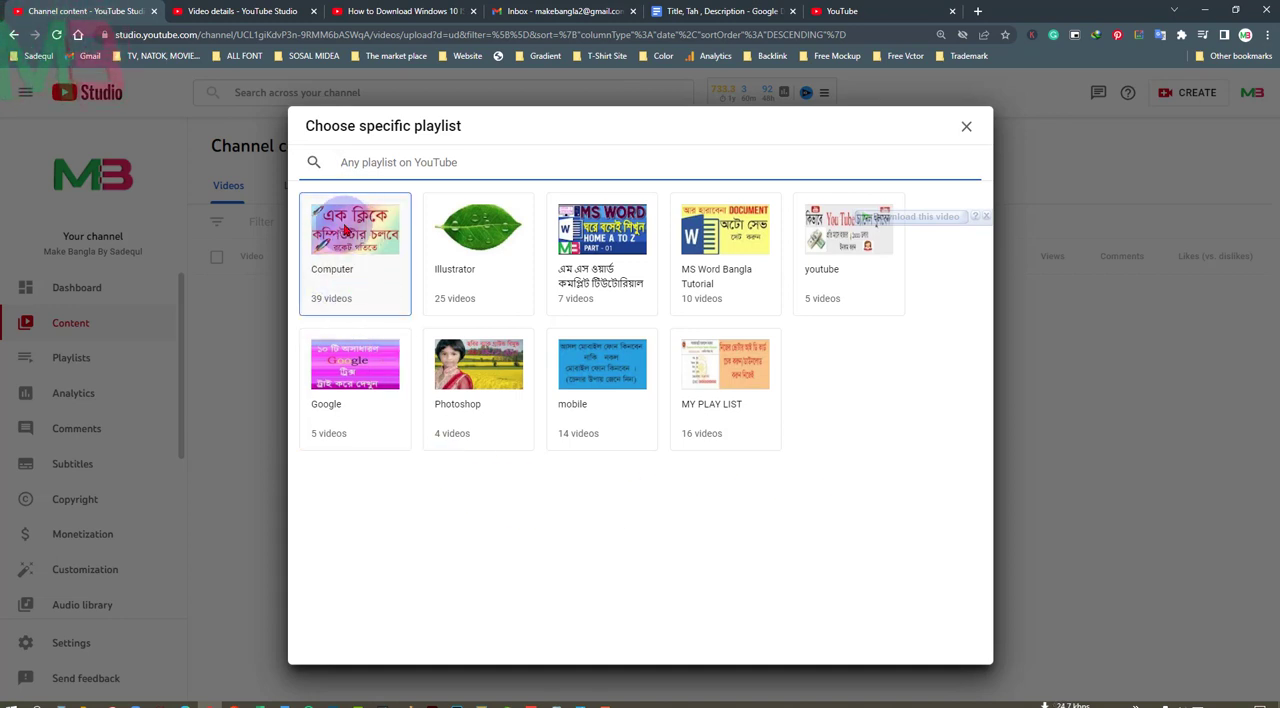
{"action": "double_click", "coordinate": [345, 230]}
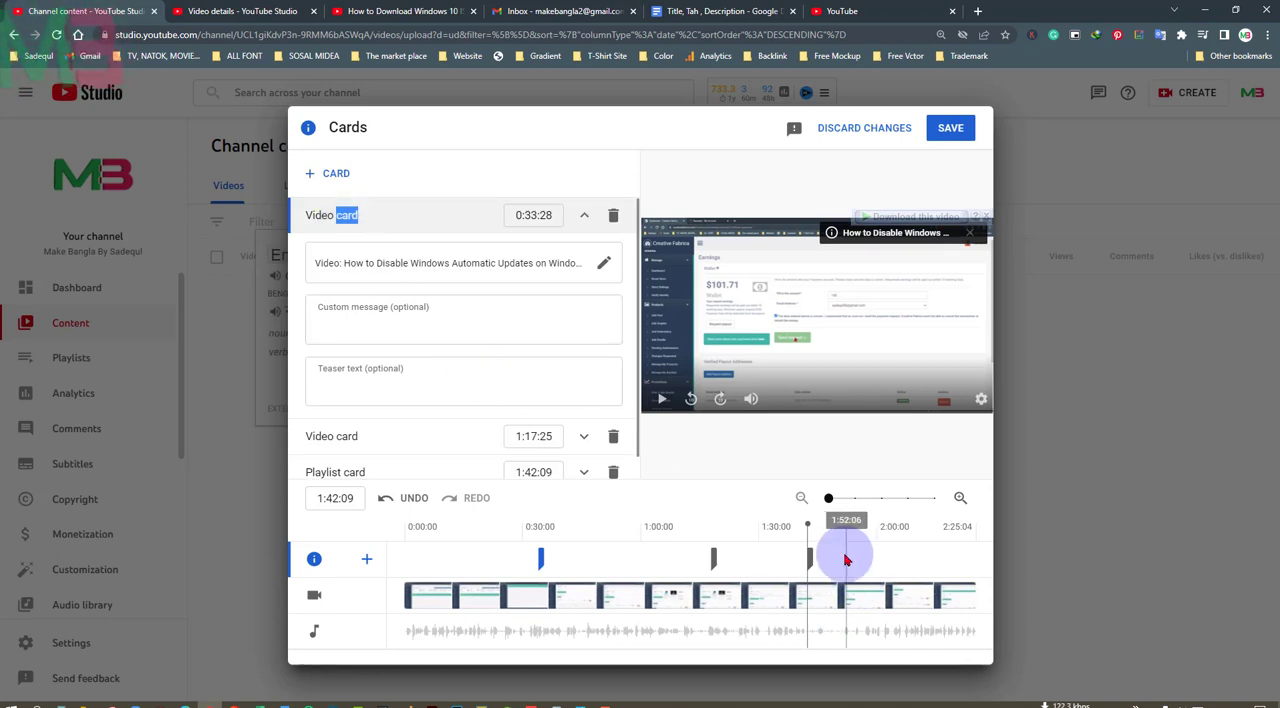
Move the second video card to 1:08:26 and add a video card at 2:01:00 linking to "Are You Really Using Original Windows?"
{"action": "left_click_drag", "start_coordinate": [712, 558], "coordinate": [679, 558]}
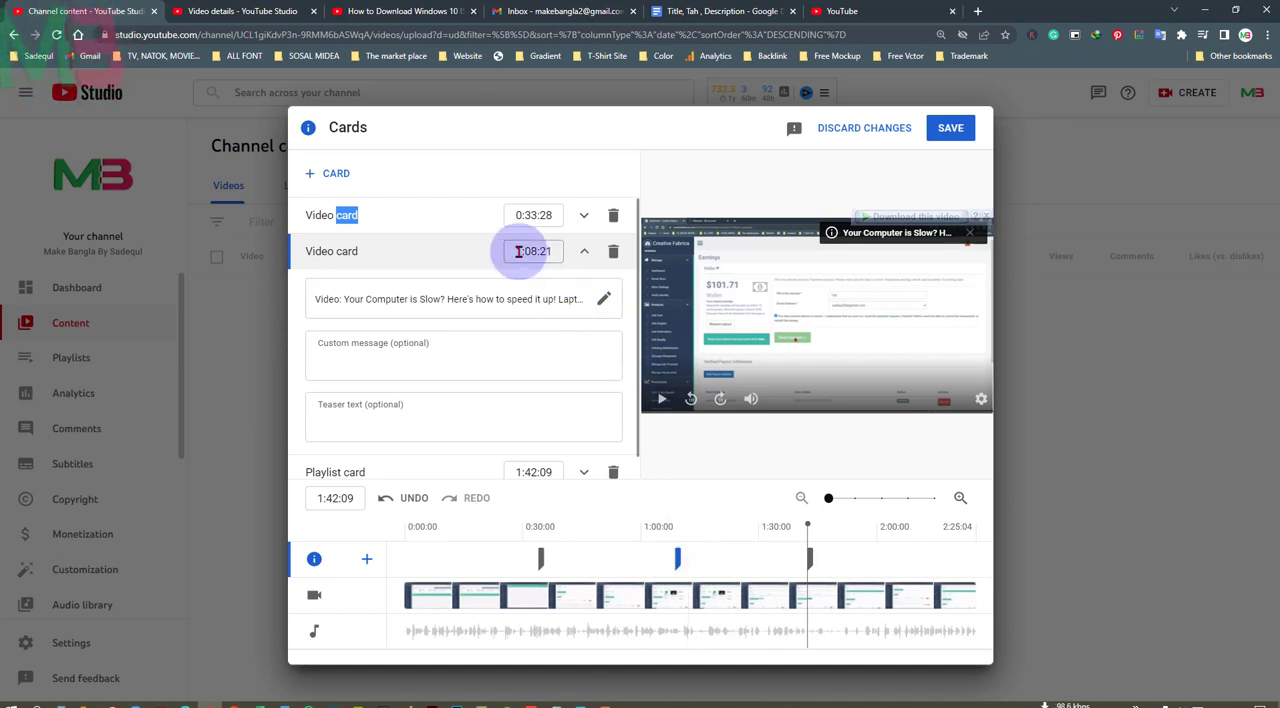
{"action": "left_click_drag", "start_coordinate": [679, 553], "coordinate": [678, 556]}
{"action": "left_click_drag", "start_coordinate": [809, 545], "coordinate": [879, 531]}
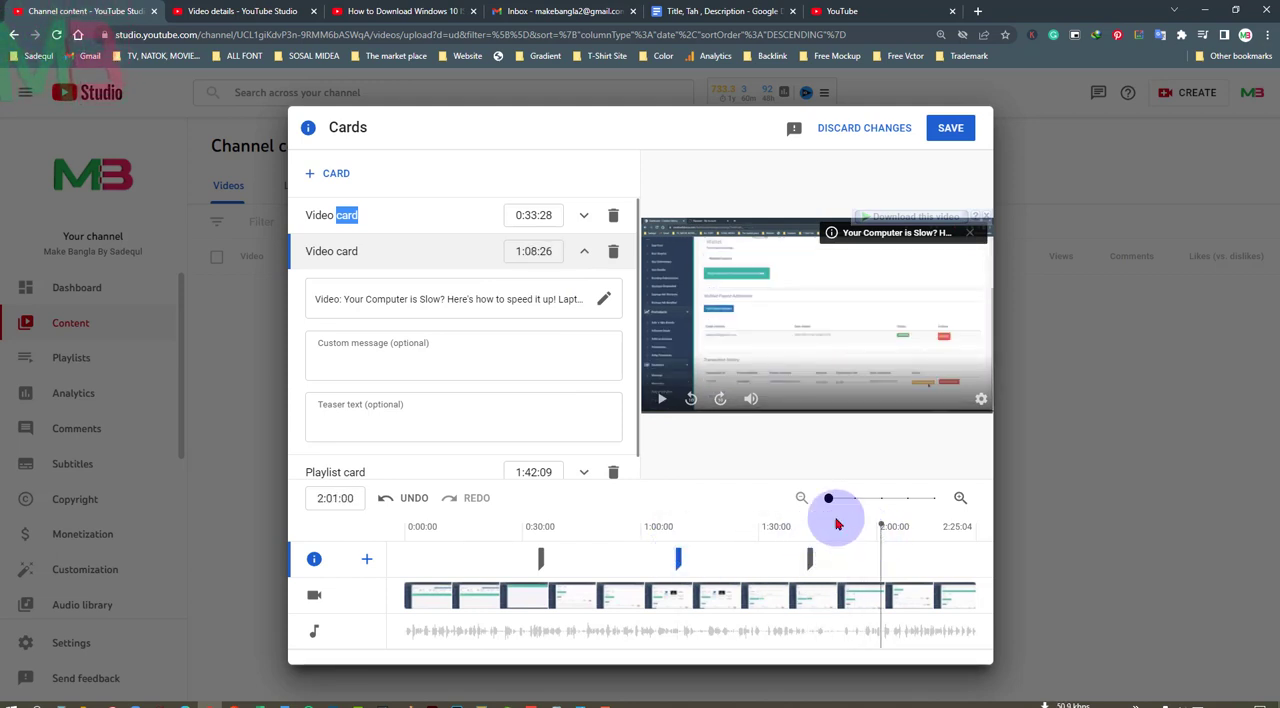
{"action": "left_click", "coordinate": [342, 176]}
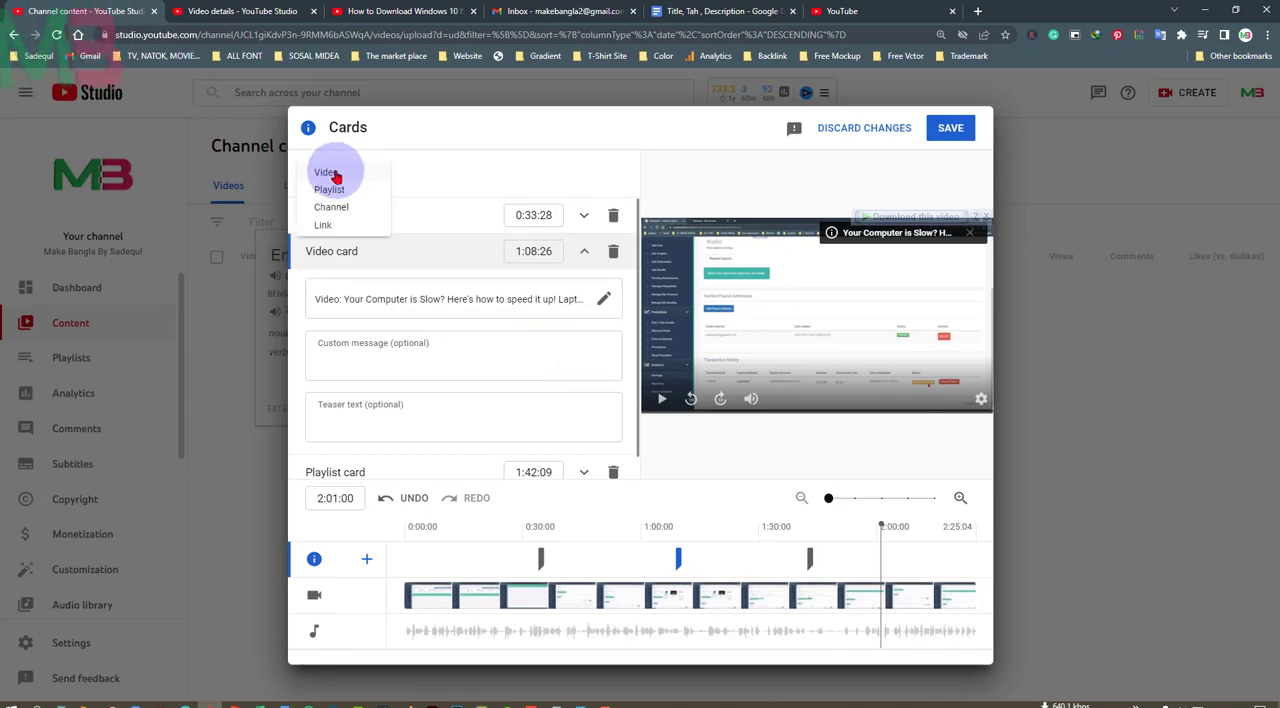
{"action": "left_click", "coordinate": [326, 173]}
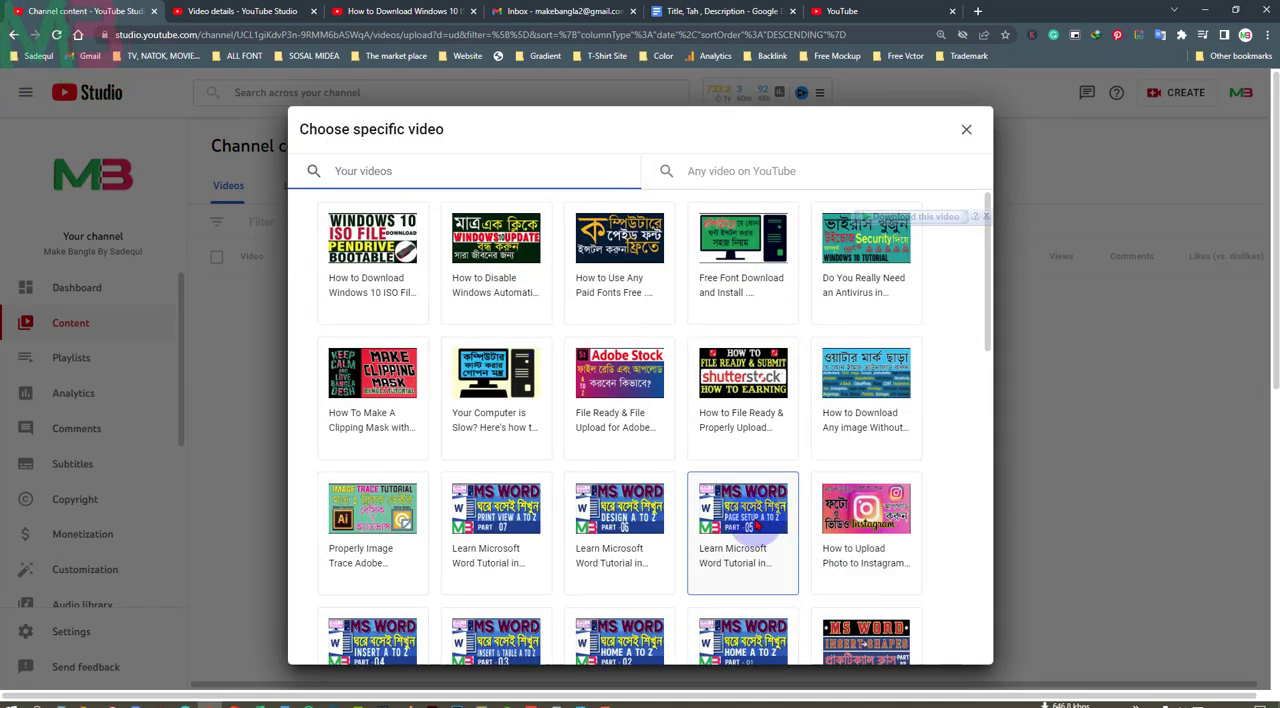
{"action": "scroll", "coordinate": [757, 525], "scroll_direction": "down", "scroll_amount": 4}
{"action": "left_click", "coordinate": [743, 385]}
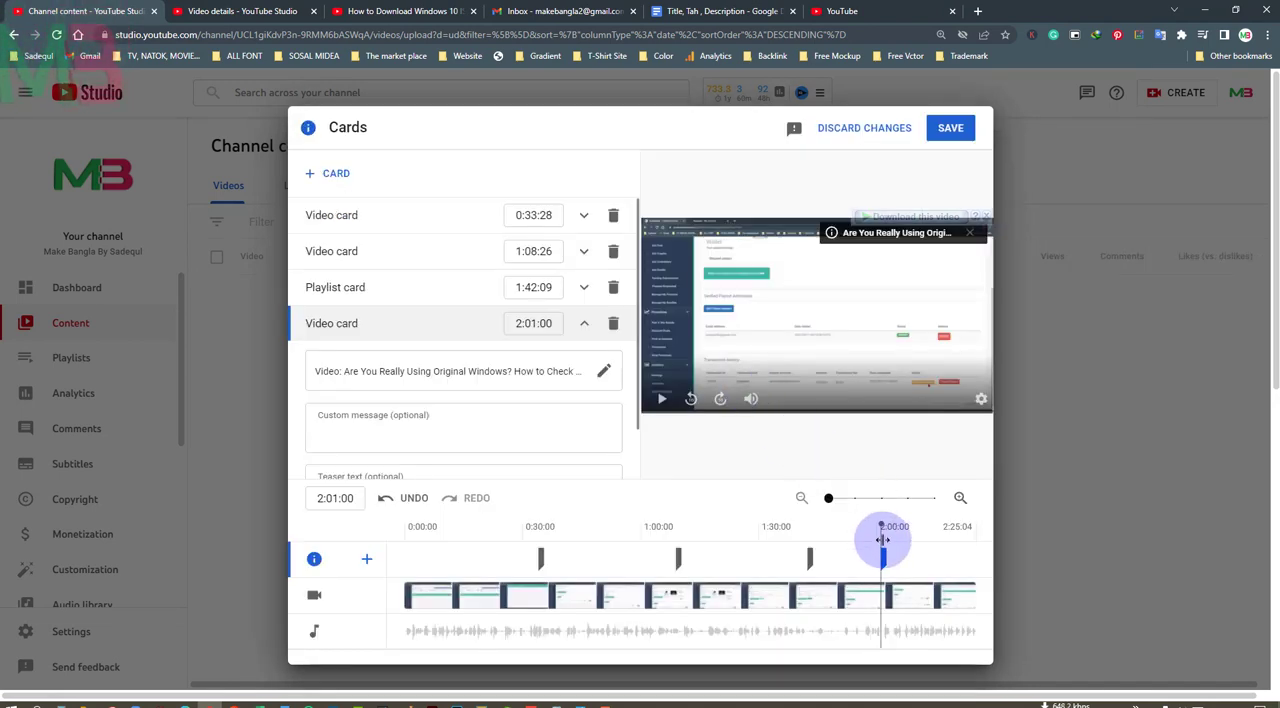
Add a playlist card at 2:15:28 that links to the MS Word Bangla Tutorial playlist
{"action": "left_click_drag", "start_coordinate": [886, 535], "coordinate": [938, 538]}
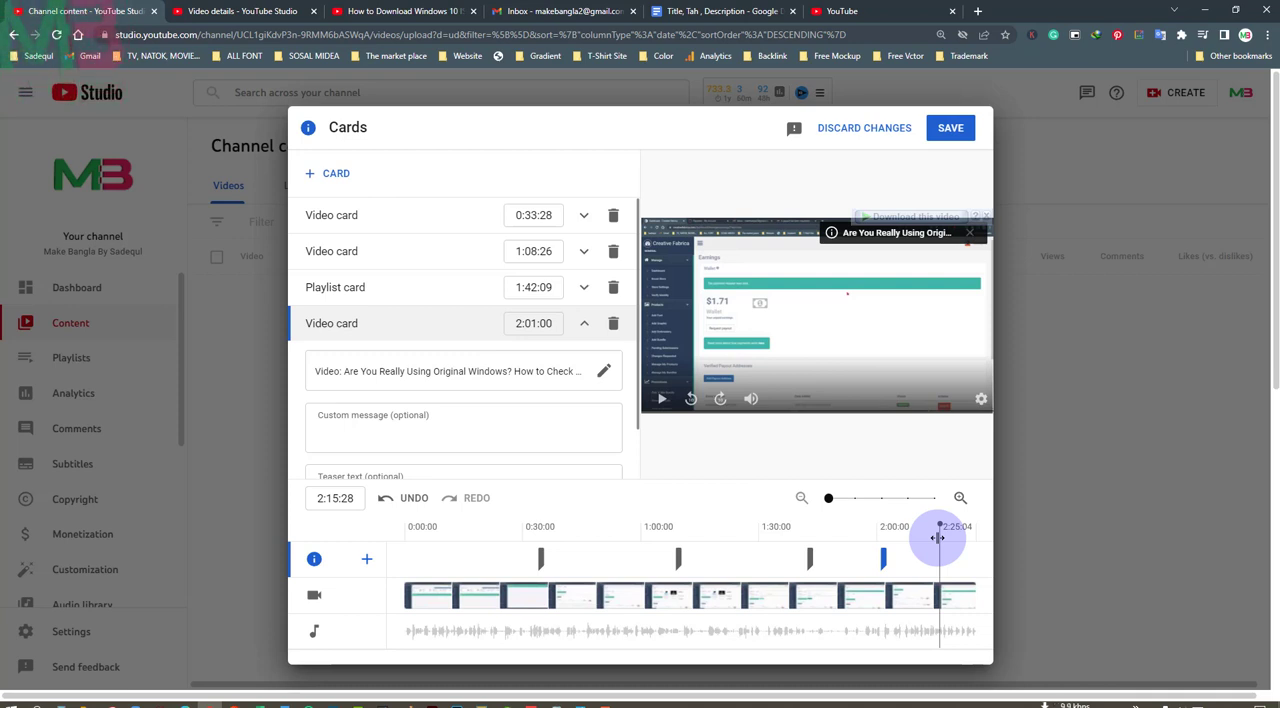
{"action": "left_click", "coordinate": [330, 173]}
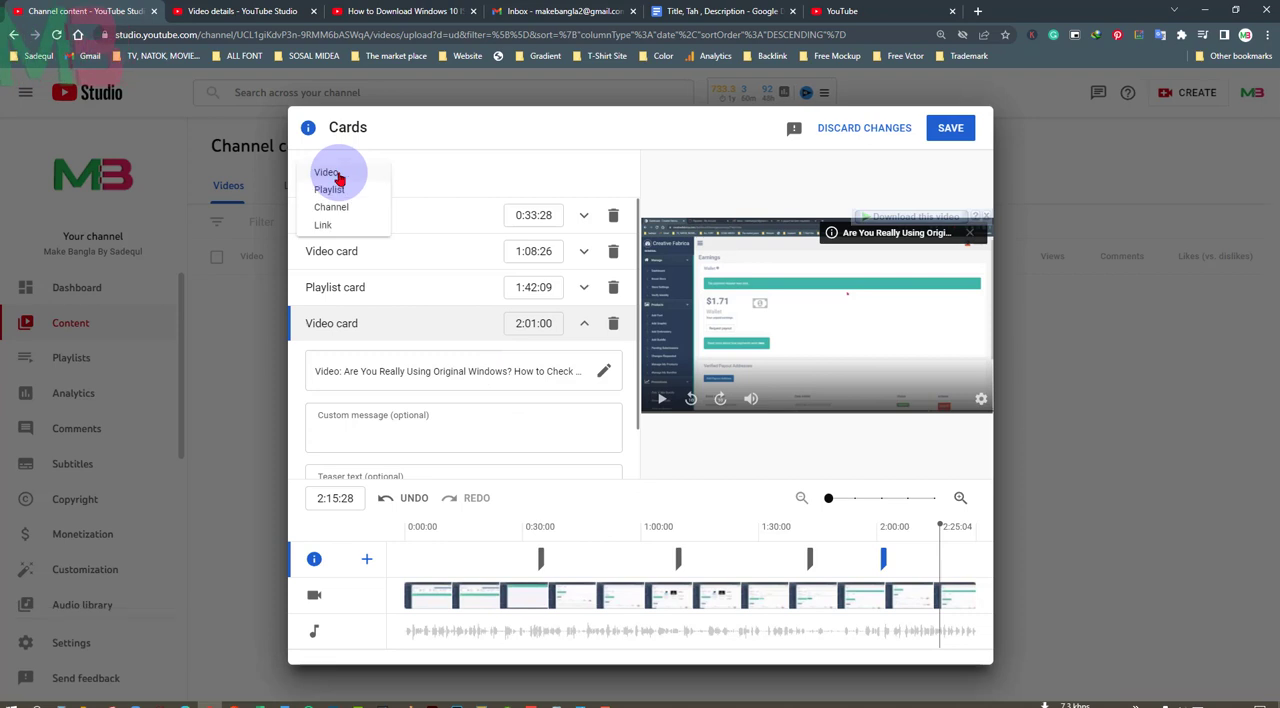
{"action": "left_click", "coordinate": [330, 189]}
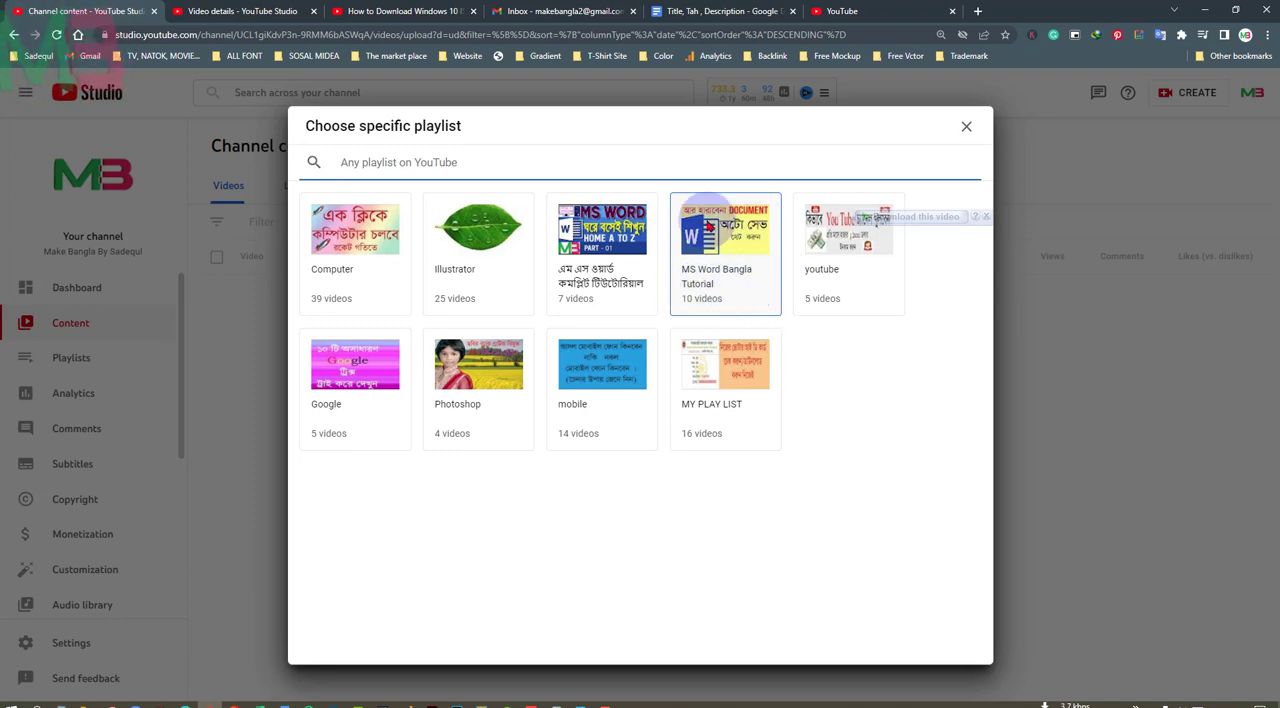
{"action": "left_click", "coordinate": [705, 226]}
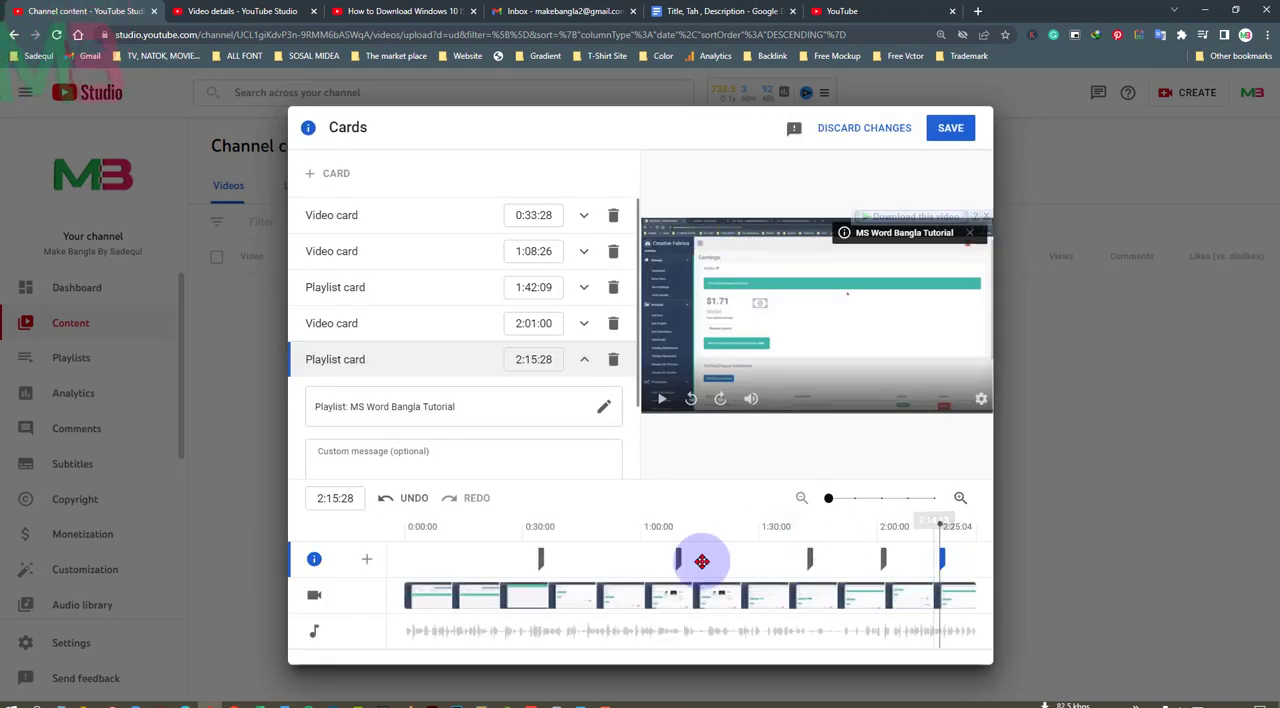
Move the five cards earlier to 0:24:24, 0:57:14, 1:28:09, 1:53:15 and 2:12:11, and save the cards
{"action": "left_click_drag", "start_coordinate": [541, 560], "coordinate": [510, 563]}
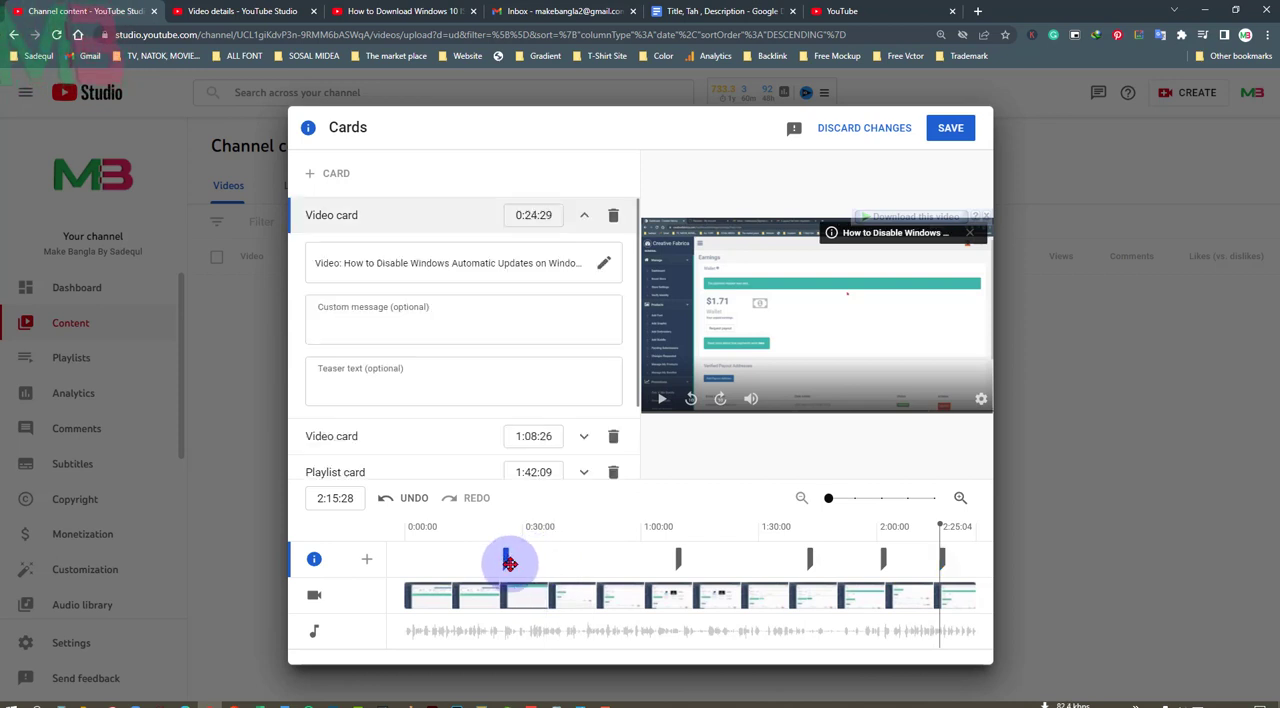
{"action": "left_click_drag", "start_coordinate": [677, 560], "coordinate": [633, 560]}
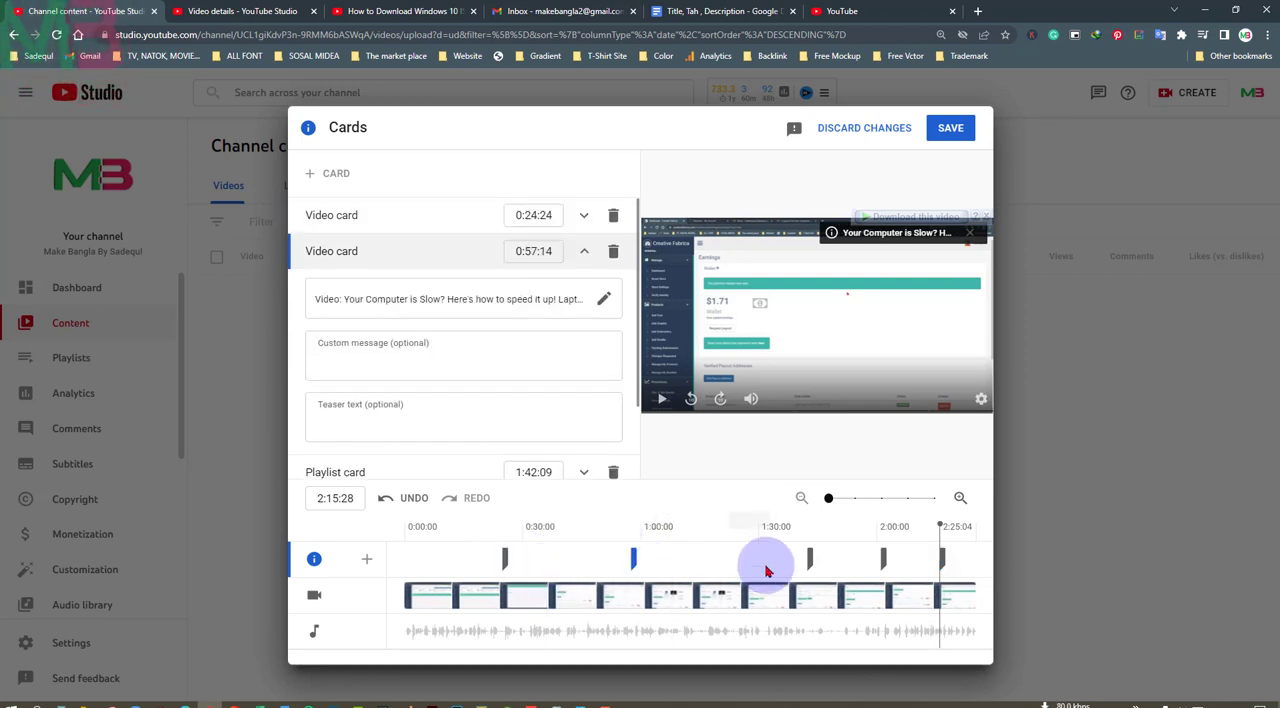
{"action": "left_click_drag", "start_coordinate": [810, 558], "coordinate": [754, 558]}
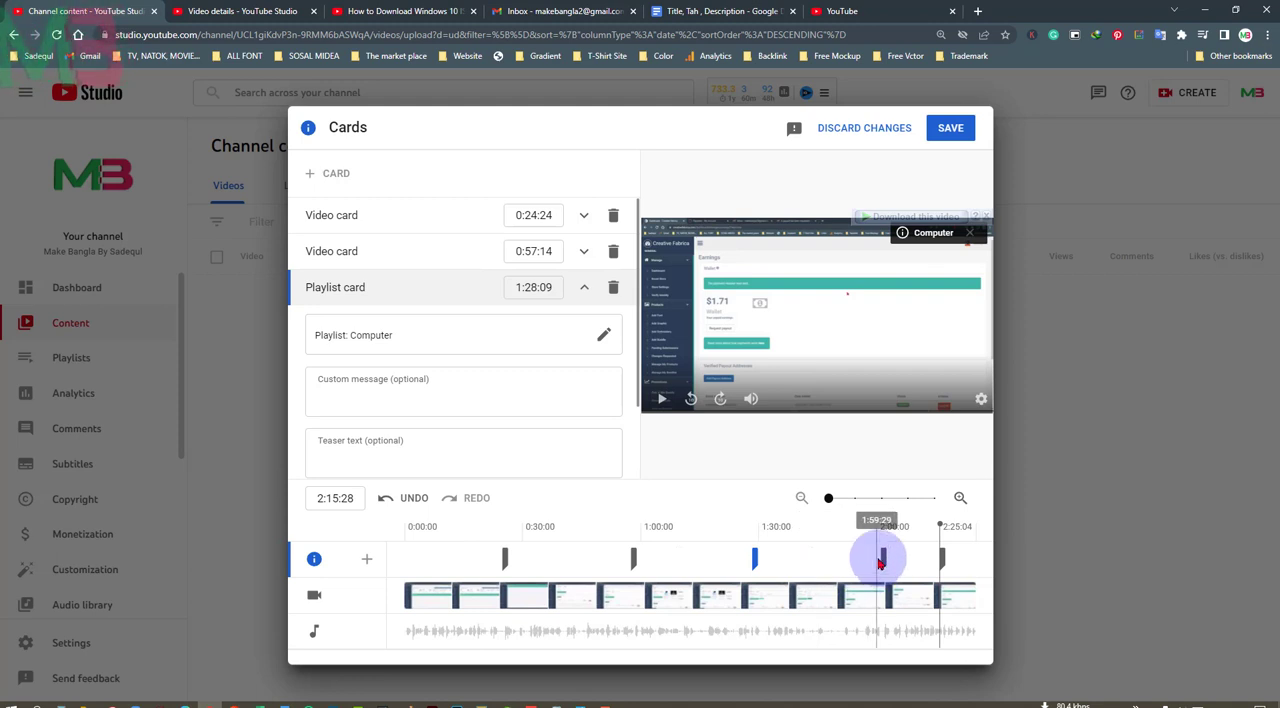
{"action": "left_click_drag", "start_coordinate": [879, 563], "coordinate": [852, 558]}
{"action": "left_click", "coordinate": [938, 560]}
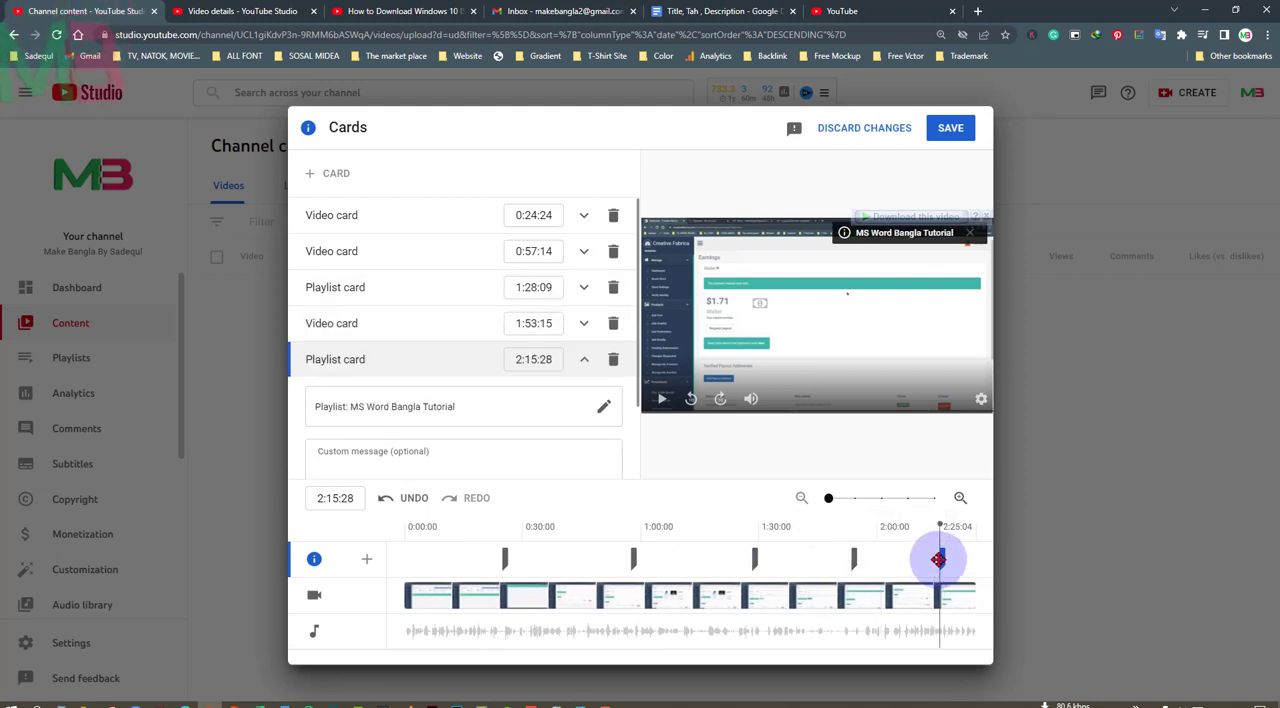
{"action": "left_click_drag", "start_coordinate": [938, 560], "coordinate": [926, 558]}
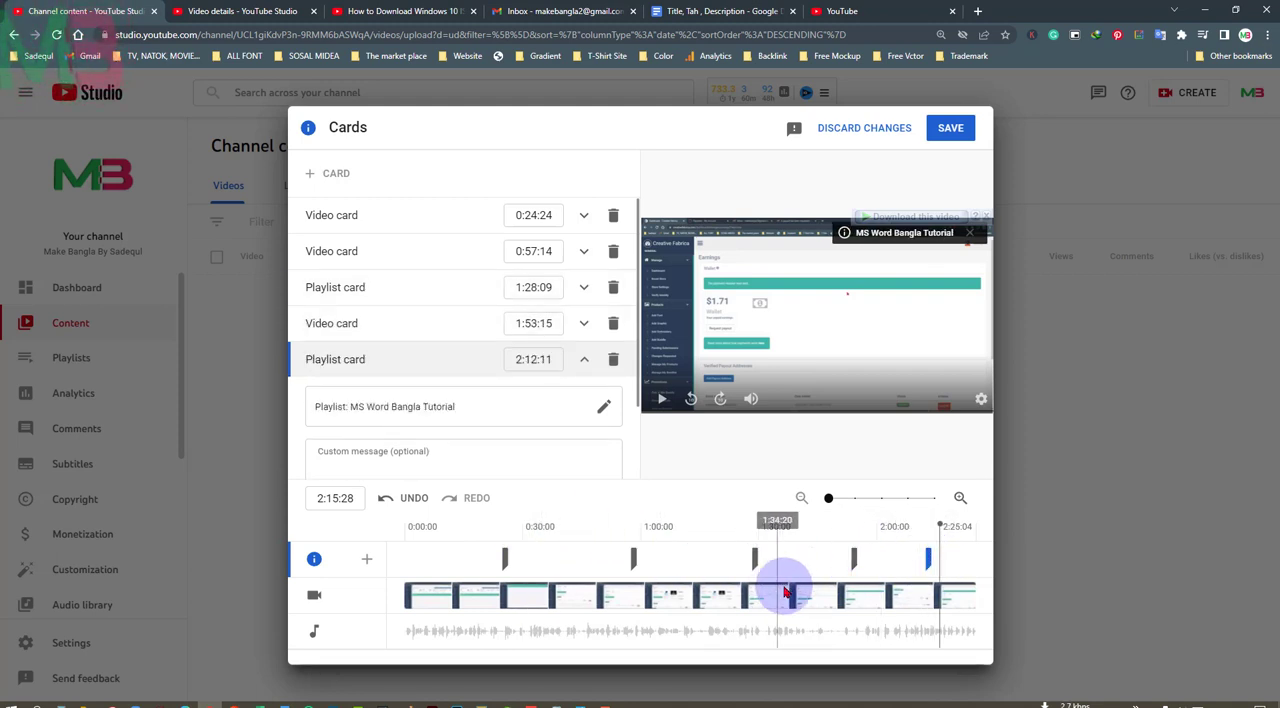
{"action": "left_click", "coordinate": [953, 133]}
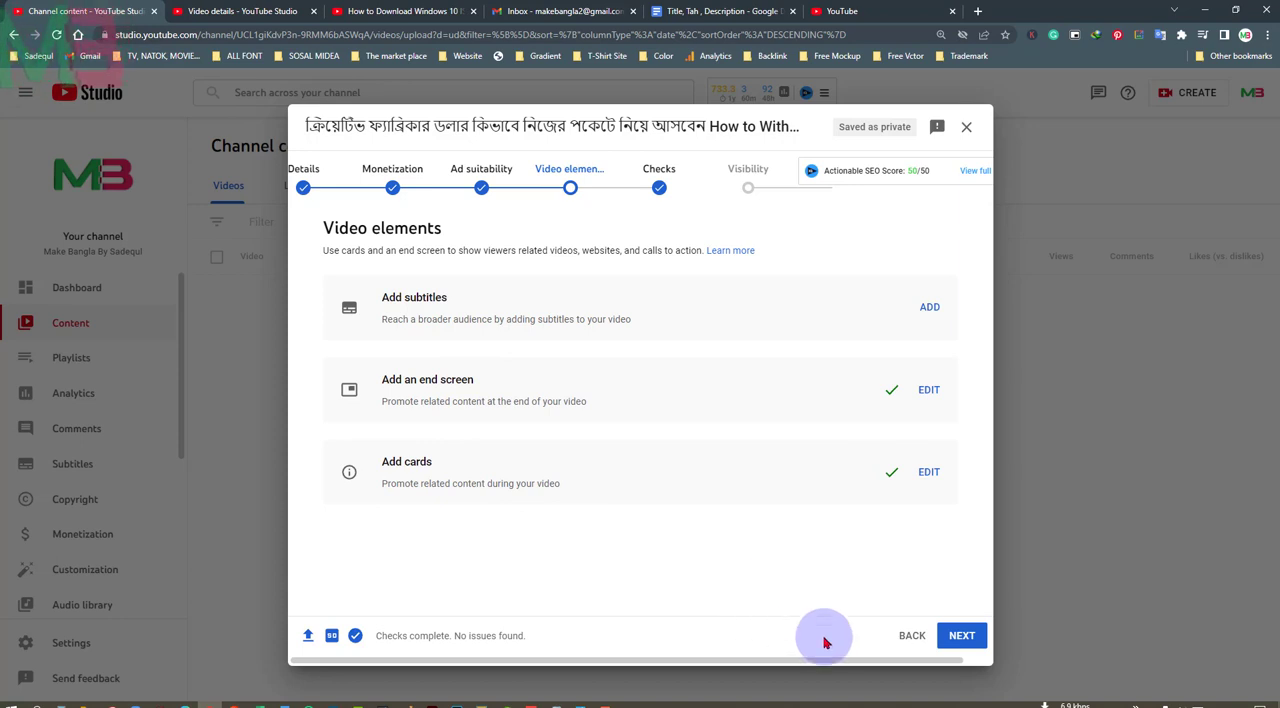
Proceed through the video elements and checks stages to Visibility and set the video to Public
{"action": "left_click", "coordinate": [962, 636]}
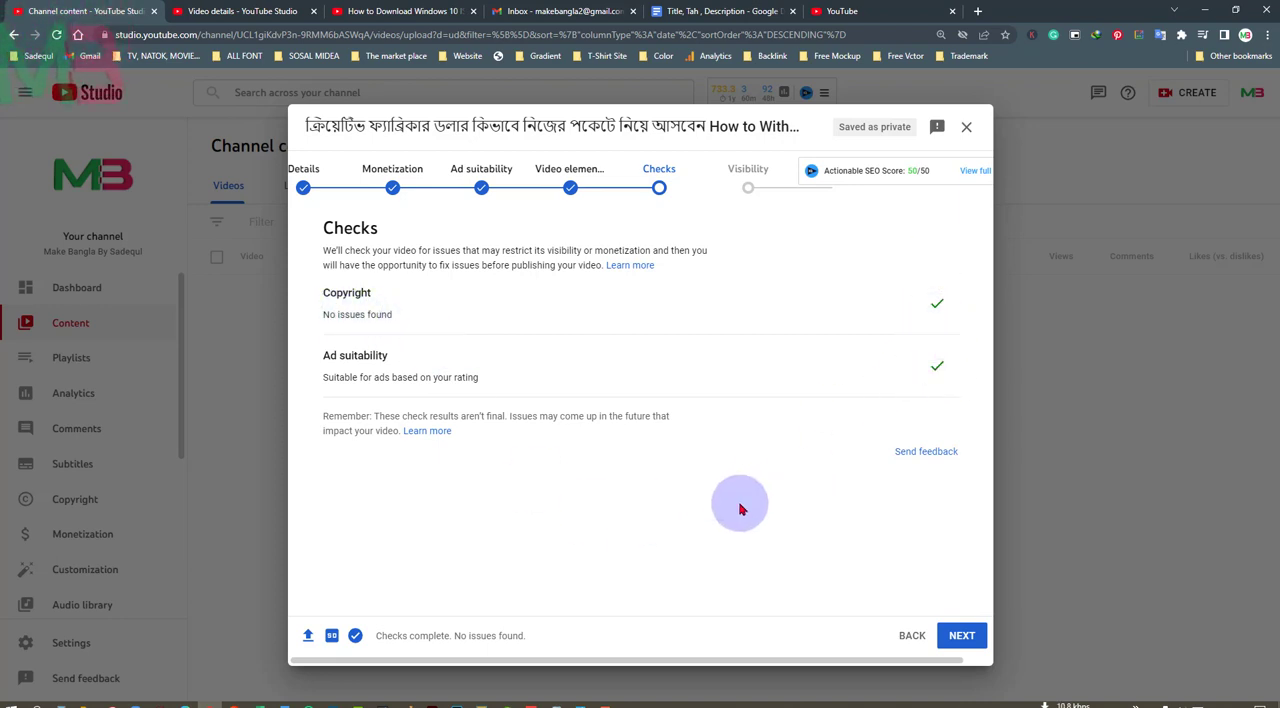
{"action": "left_click", "coordinate": [962, 637]}
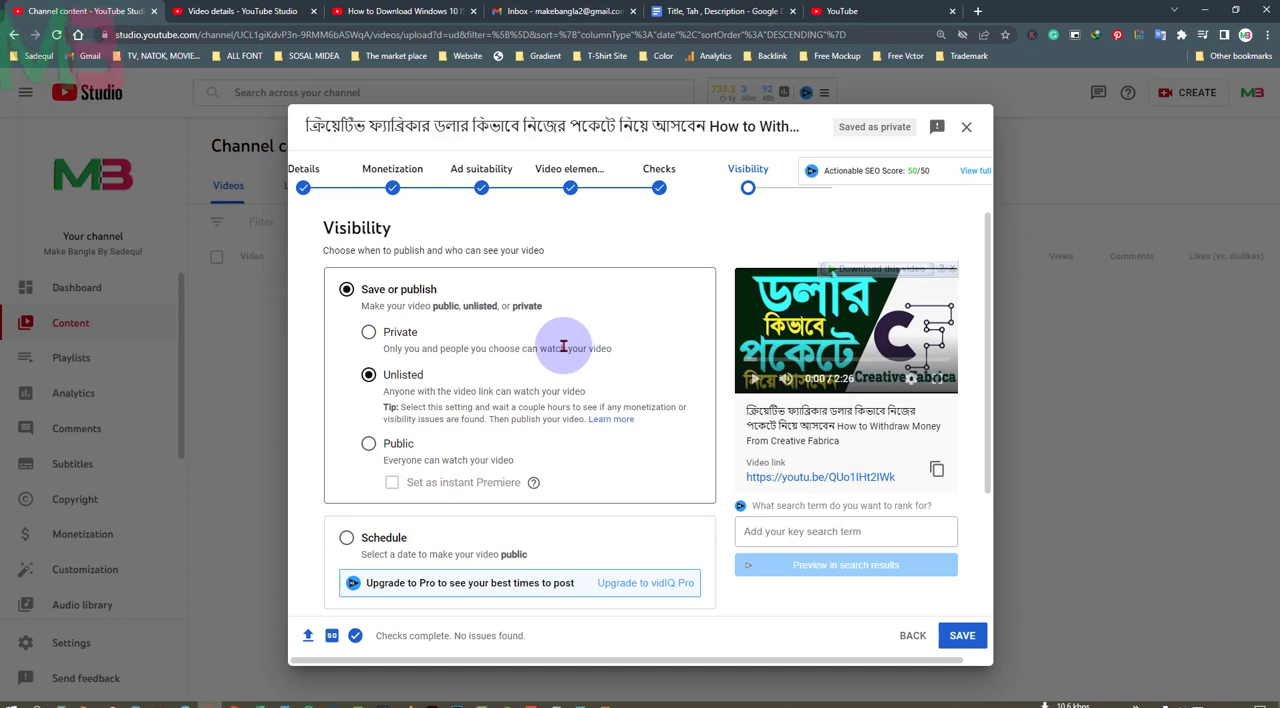
{"action": "left_click", "coordinate": [386, 452]}
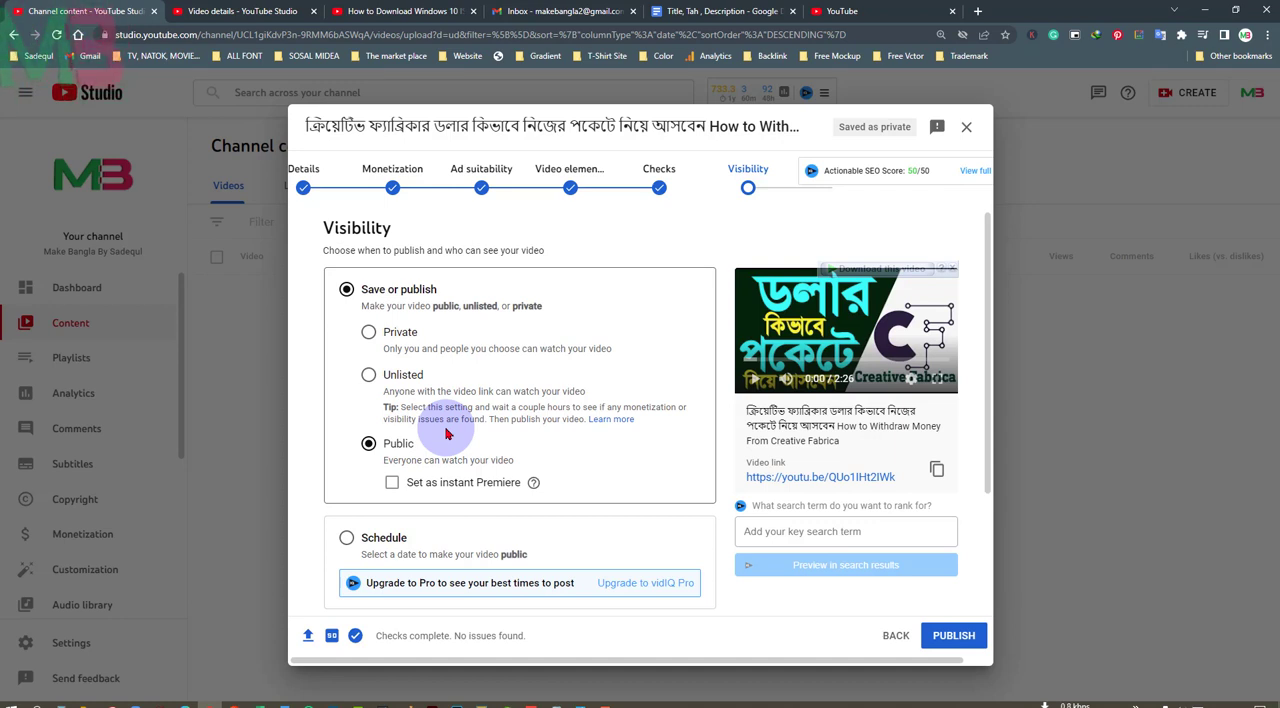
Try the Schedule option, look through its date and time choices, and return to Save or publish
{"action": "scroll", "coordinate": [446, 432], "scroll_direction": "down", "scroll_amount": 2}
{"action": "left_click", "coordinate": [346, 406]}
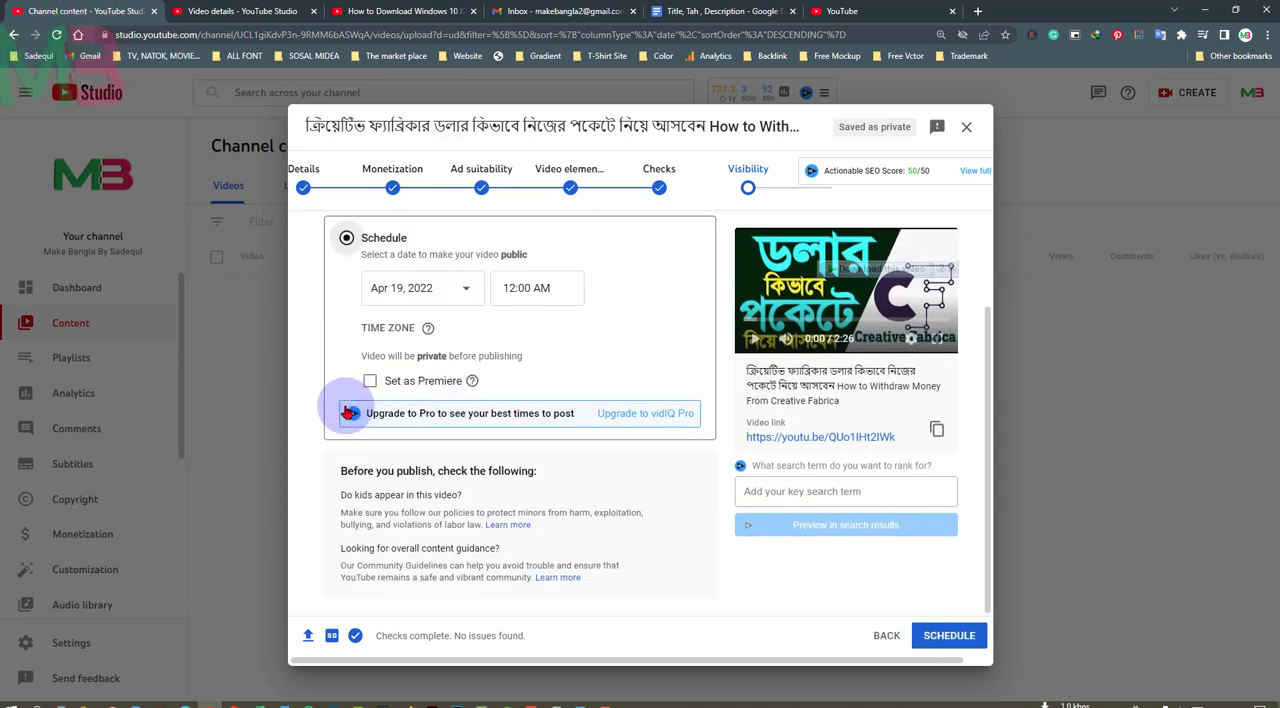
{"action": "left_click", "coordinate": [466, 290]}
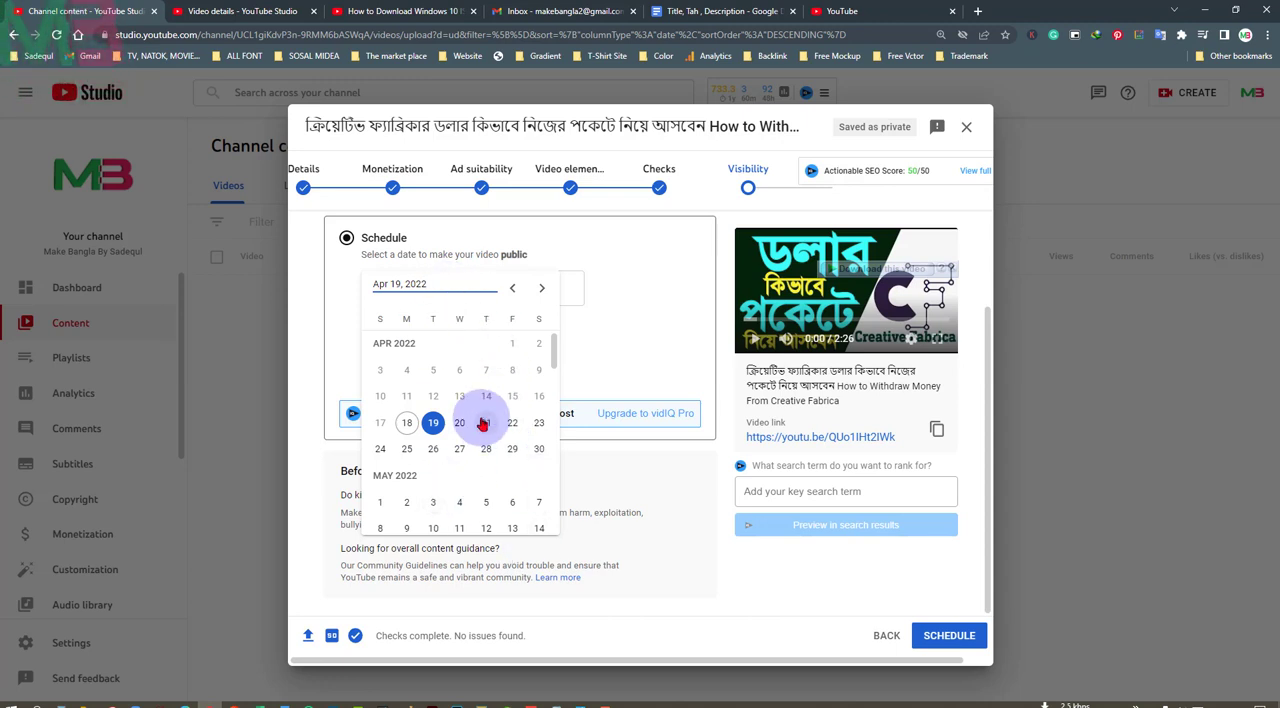
{"action": "left_click", "coordinate": [613, 367]}
{"action": "left_click", "coordinate": [559, 288]}
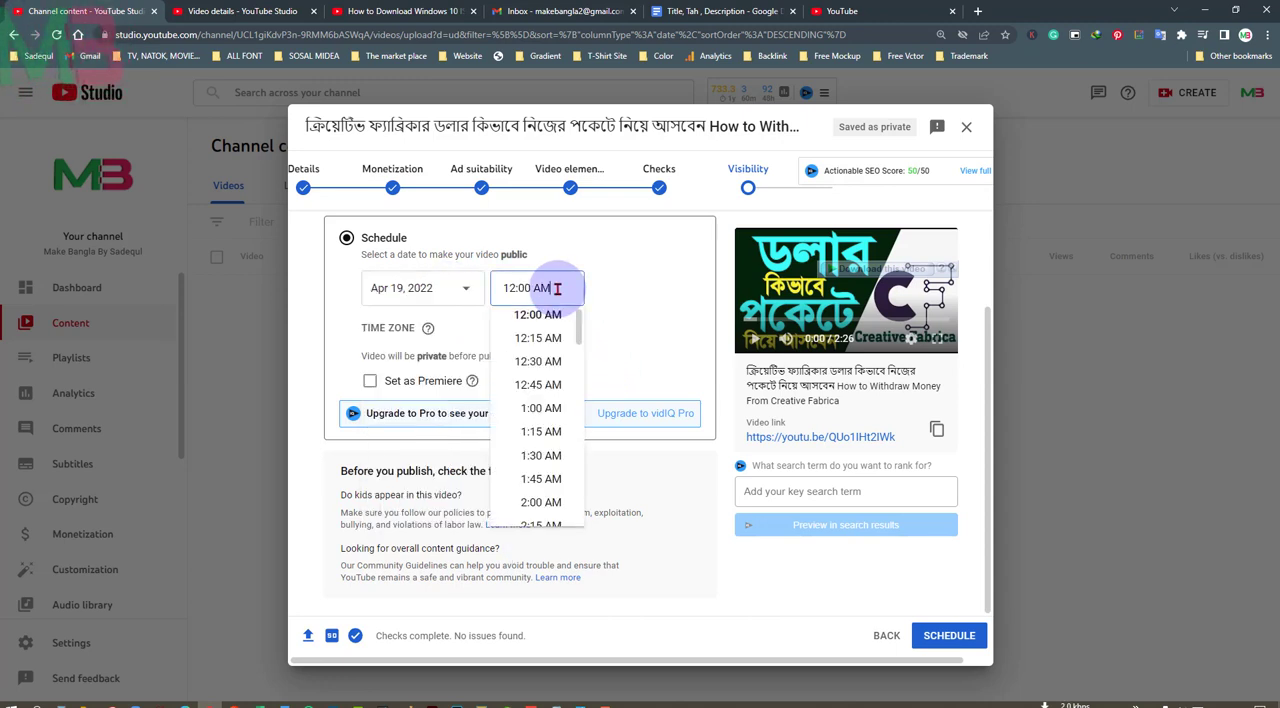
{"action": "left_click", "coordinate": [636, 345]}
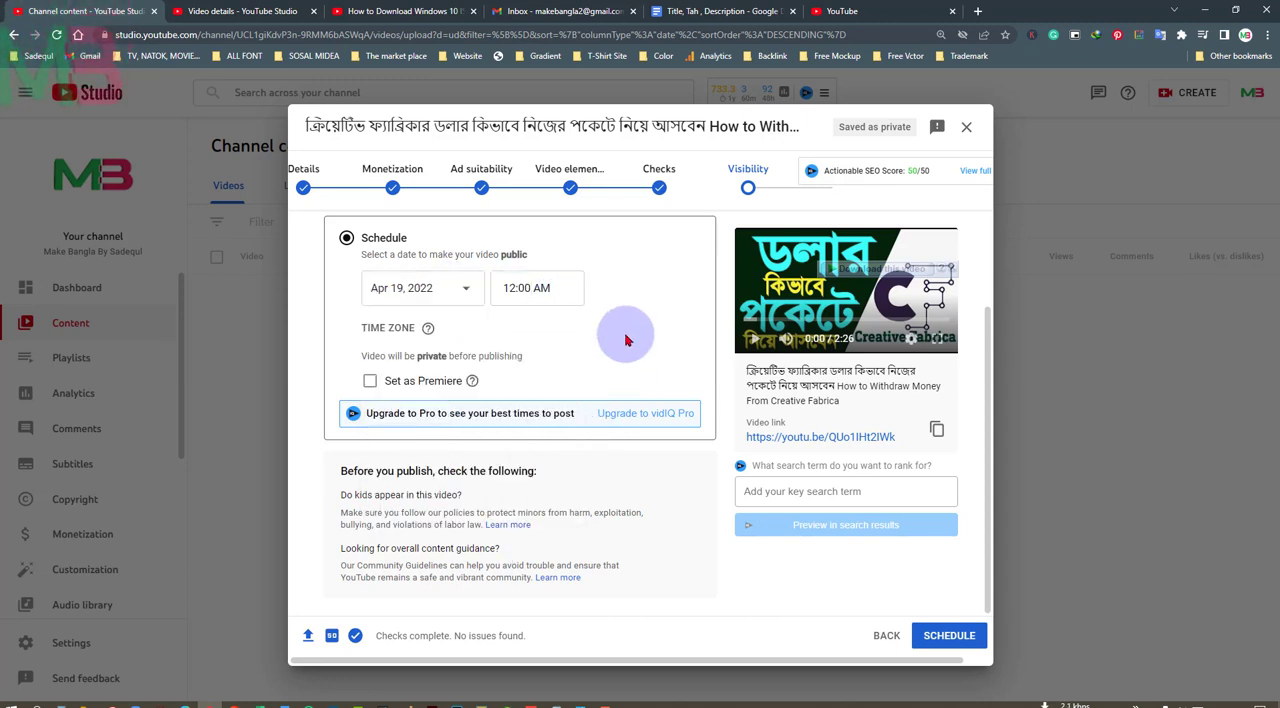
{"action": "scroll", "coordinate": [625, 340], "scroll_direction": "up", "scroll_amount": 1}
{"action": "scroll", "coordinate": [625, 340], "scroll_direction": "up", "scroll_amount": 1}
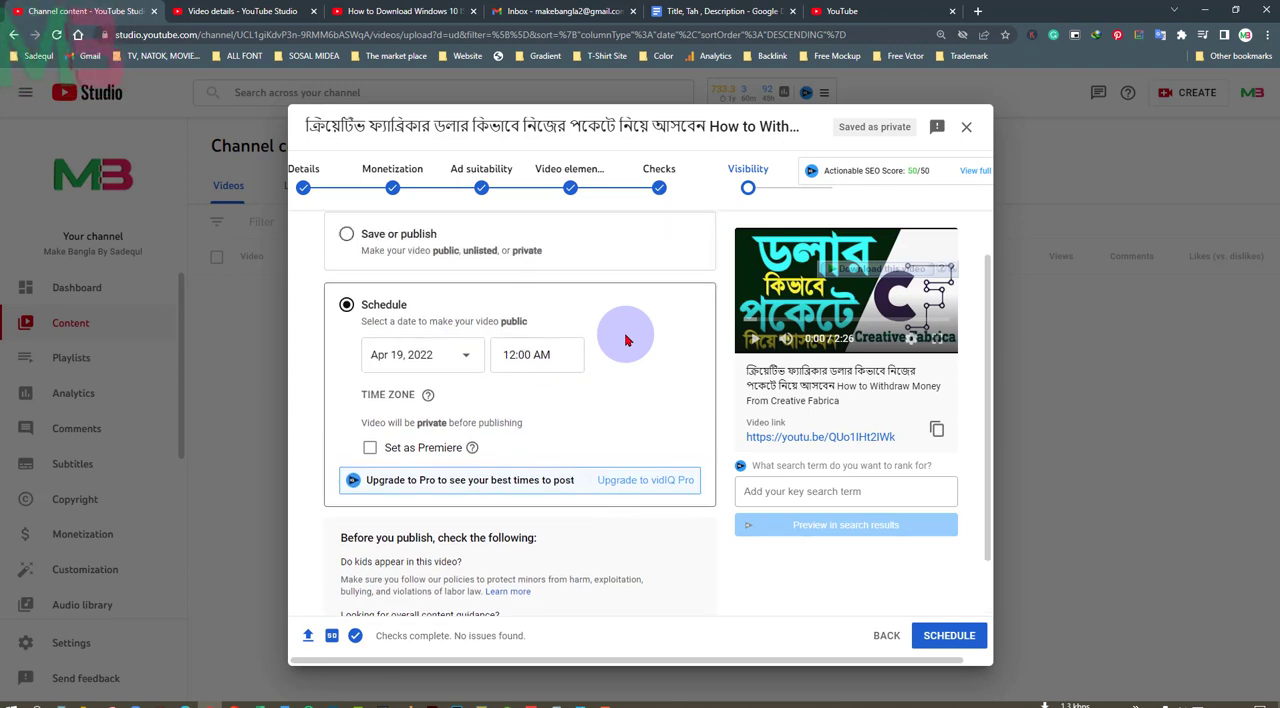
{"action": "scroll", "coordinate": [625, 340], "scroll_direction": "up", "scroll_amount": 2}
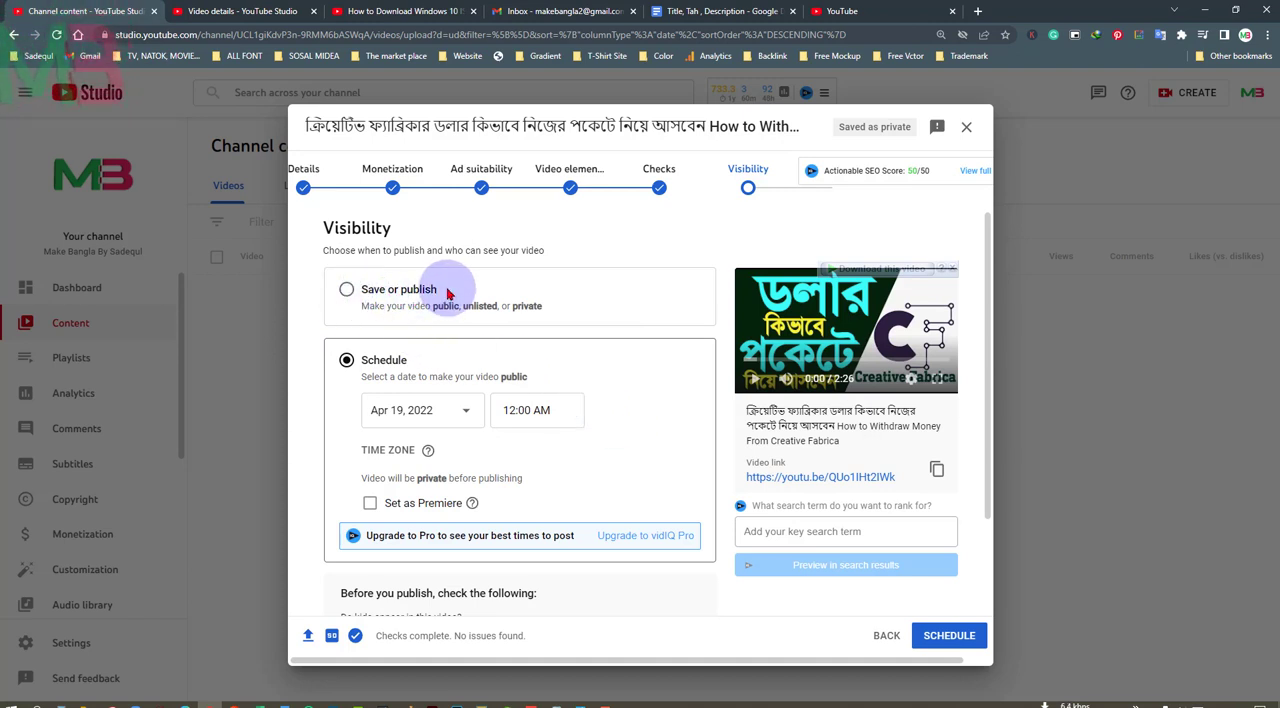
{"action": "left_click", "coordinate": [346, 290]}
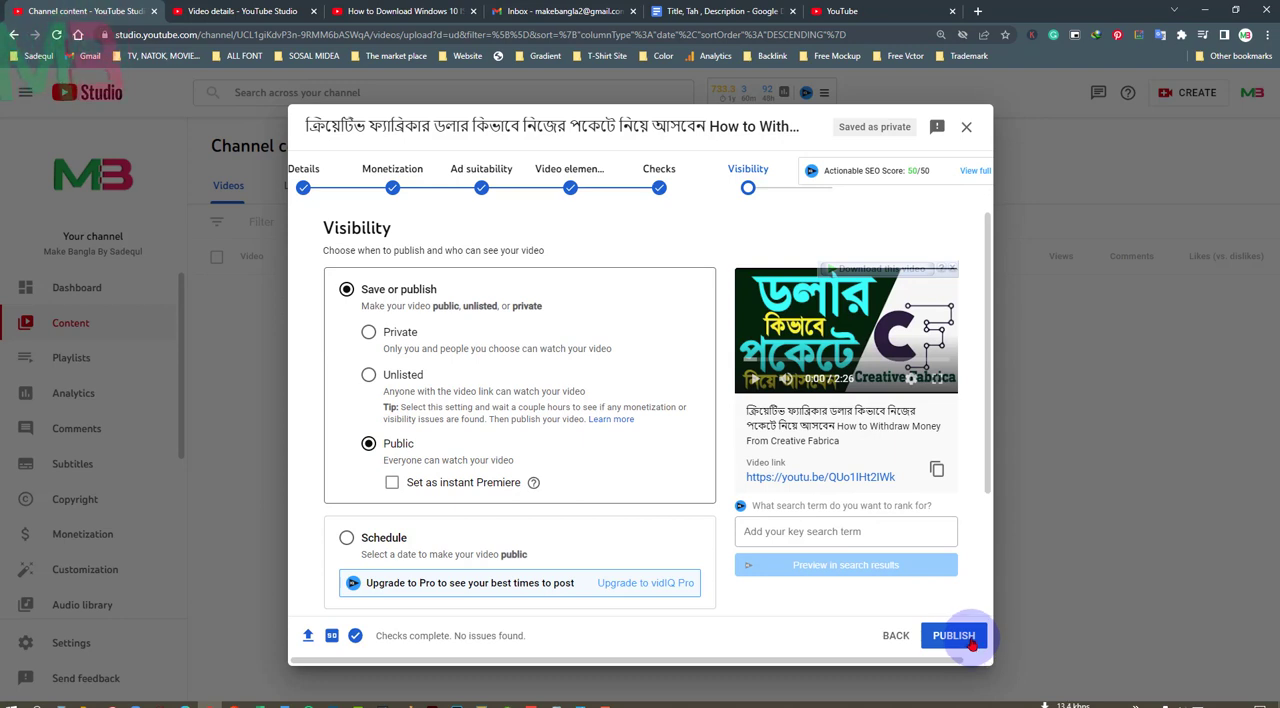
Select Schedule again to view its date calendar, and switch back to publishing the video immediately as Public
{"action": "scroll", "coordinate": [600, 477], "scroll_direction": "down", "scroll_amount": 2}
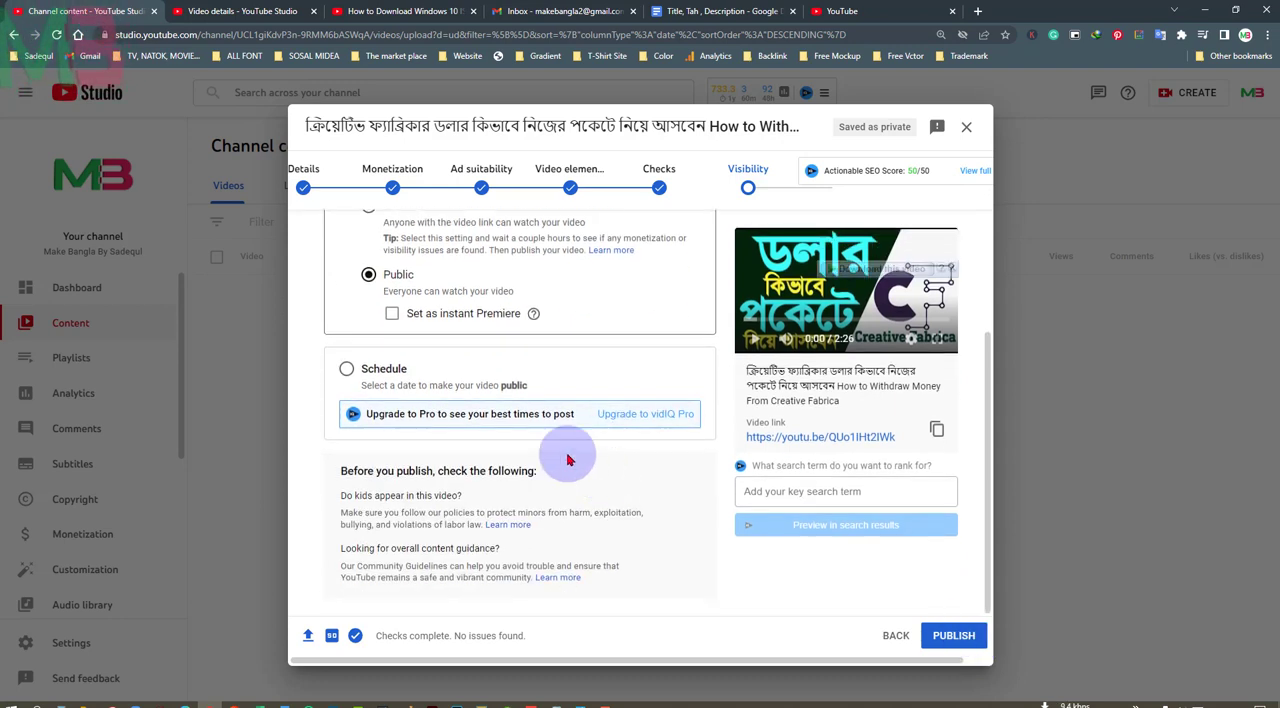
{"action": "left_click", "coordinate": [348, 370]}
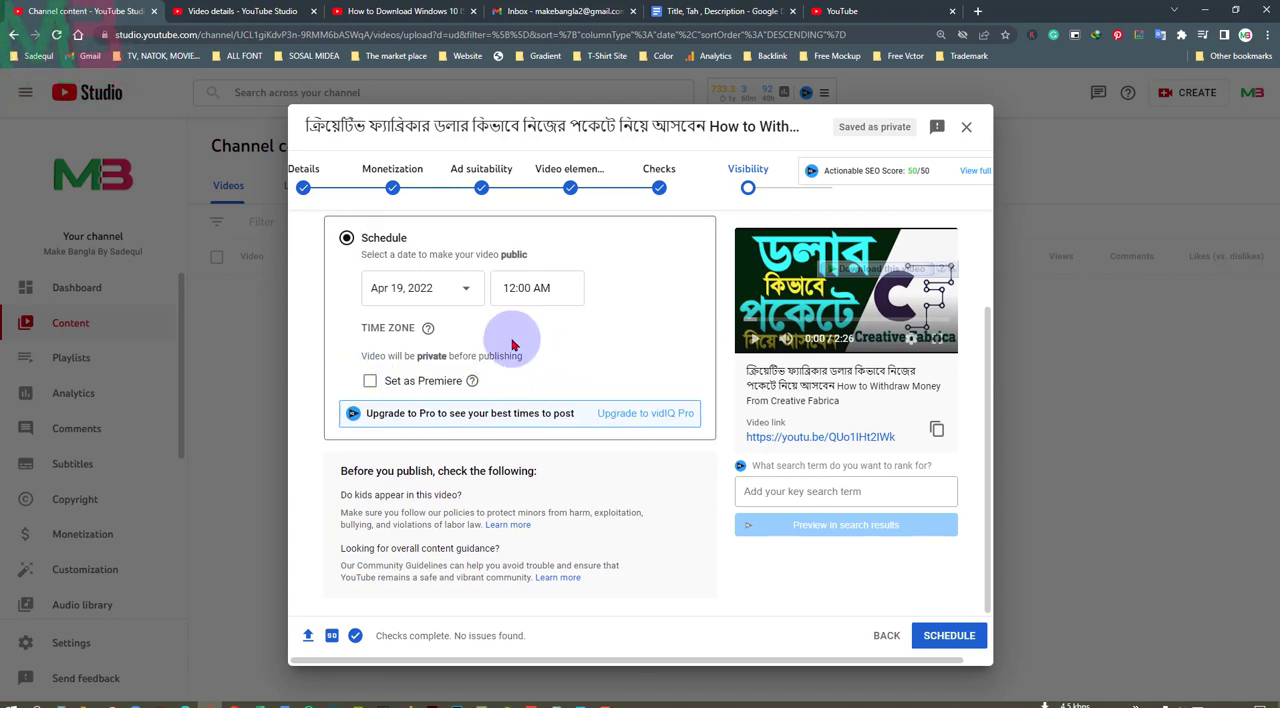
{"action": "left_click", "coordinate": [465, 295]}
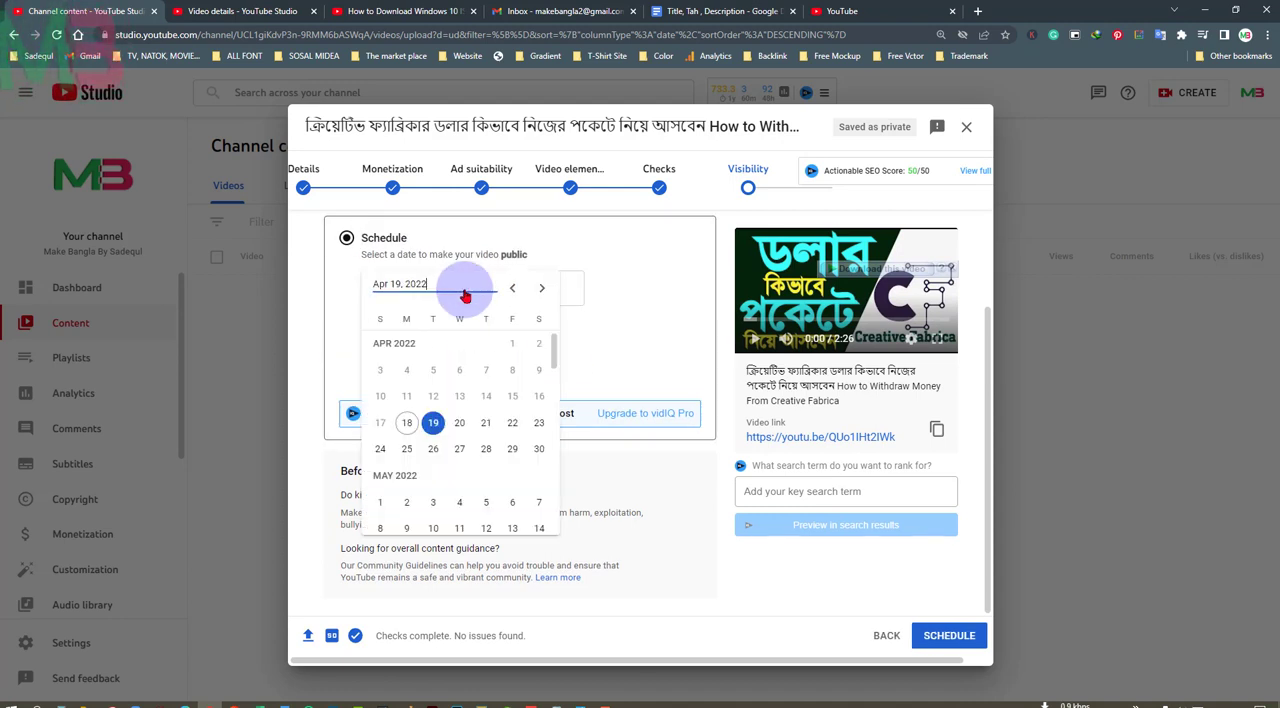
{"action": "left_click", "coordinate": [627, 345]}
{"action": "scroll", "coordinate": [630, 414], "scroll_direction": "up", "scroll_amount": 2}
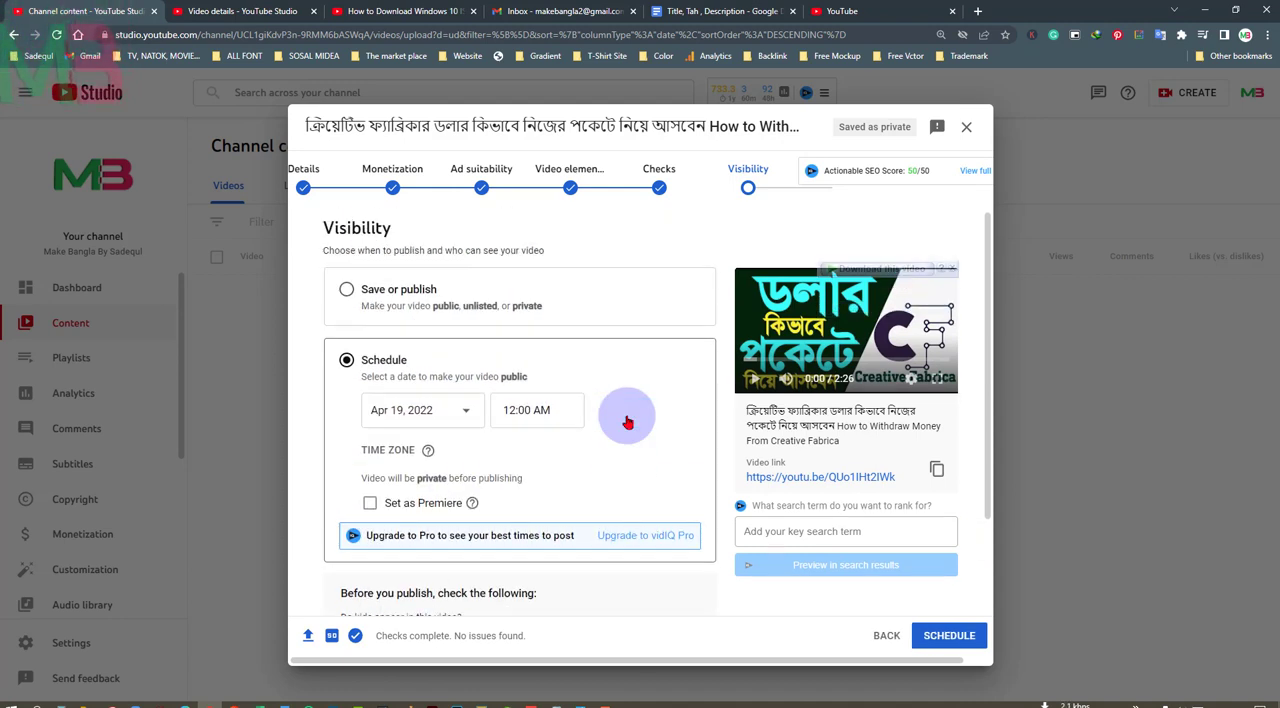
{"action": "left_click", "coordinate": [346, 289]}
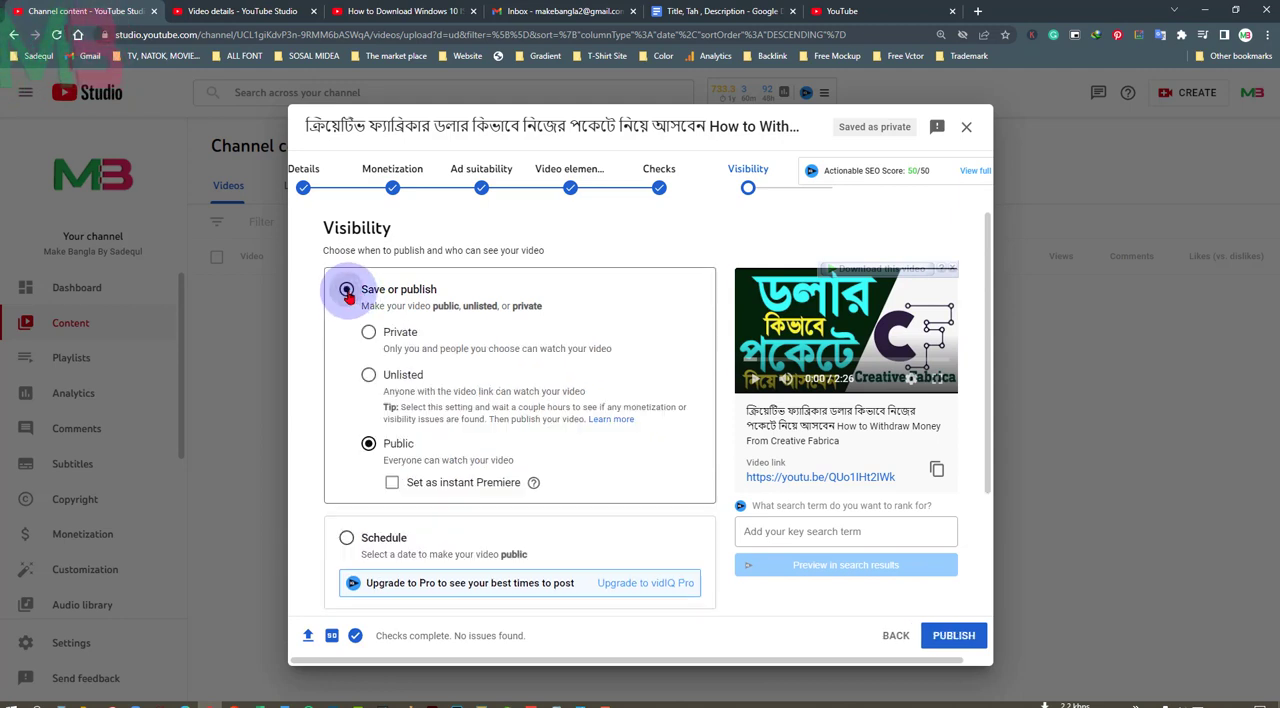
Publish the video, check its details page from the channel's video list, and return to the list
{"action": "left_click", "coordinate": [957, 643]}
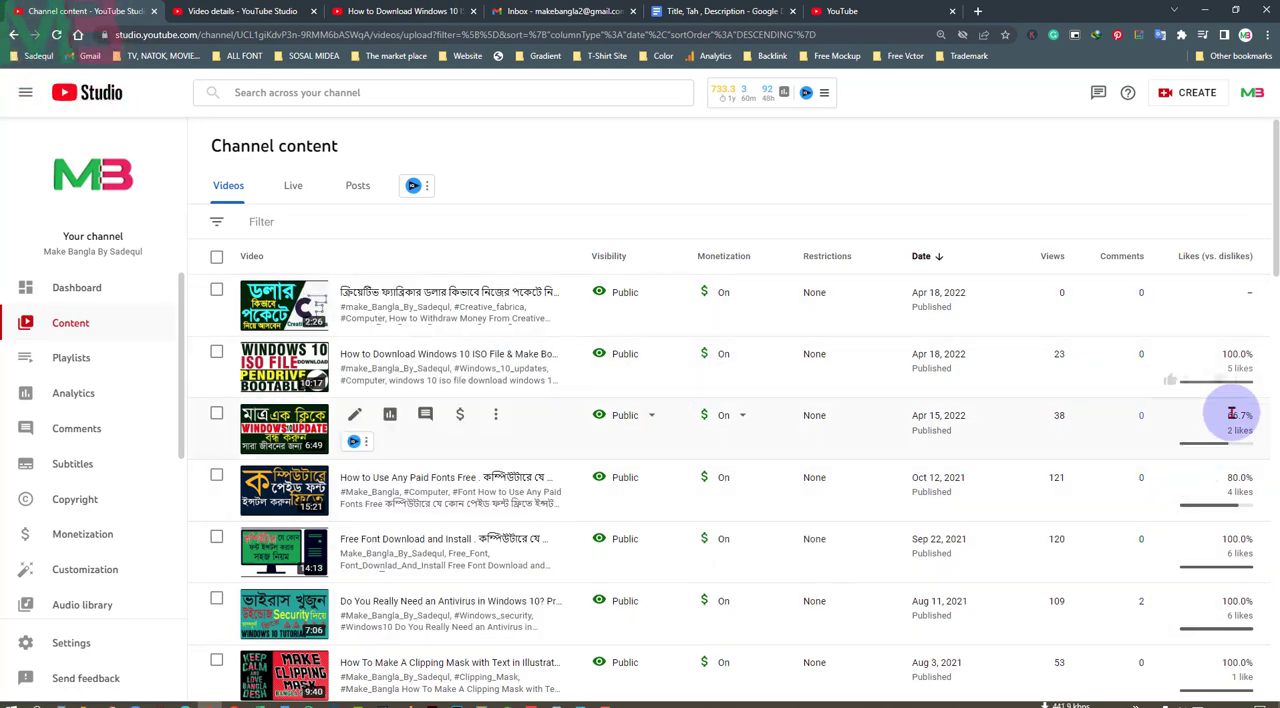
{"action": "left_click", "coordinate": [354, 291]}
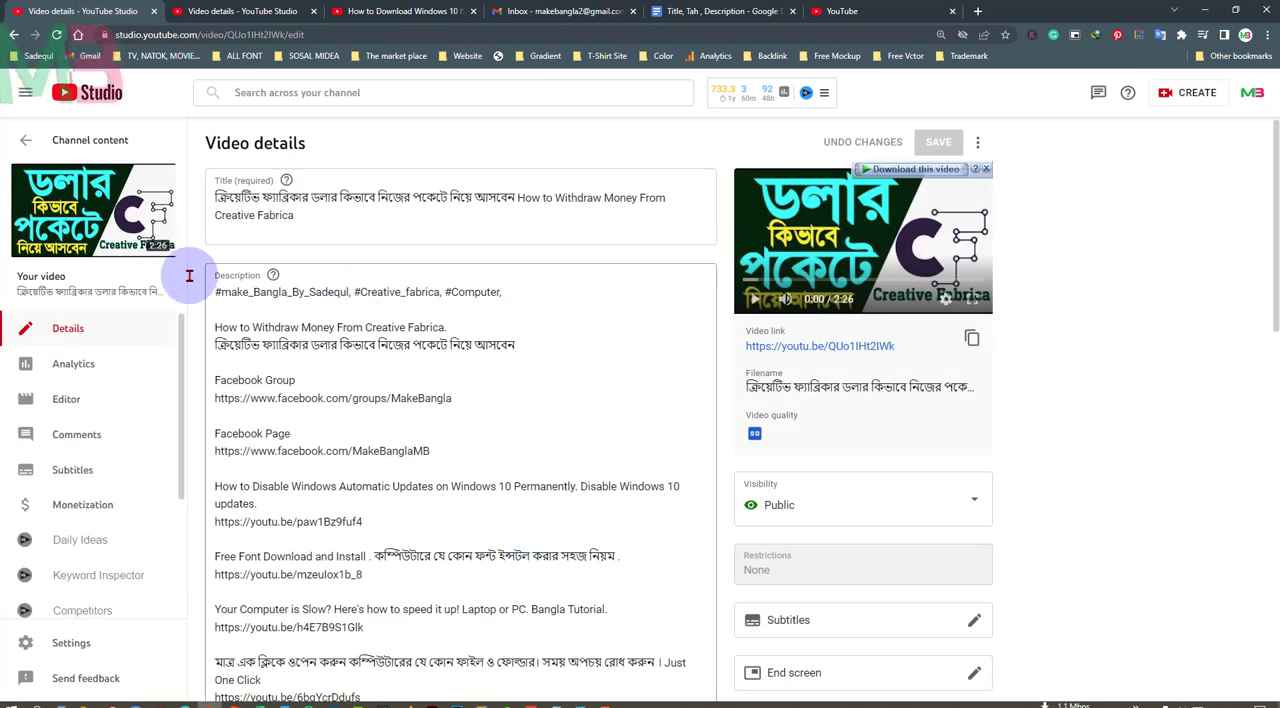
{"action": "left_click", "coordinate": [30, 143]}
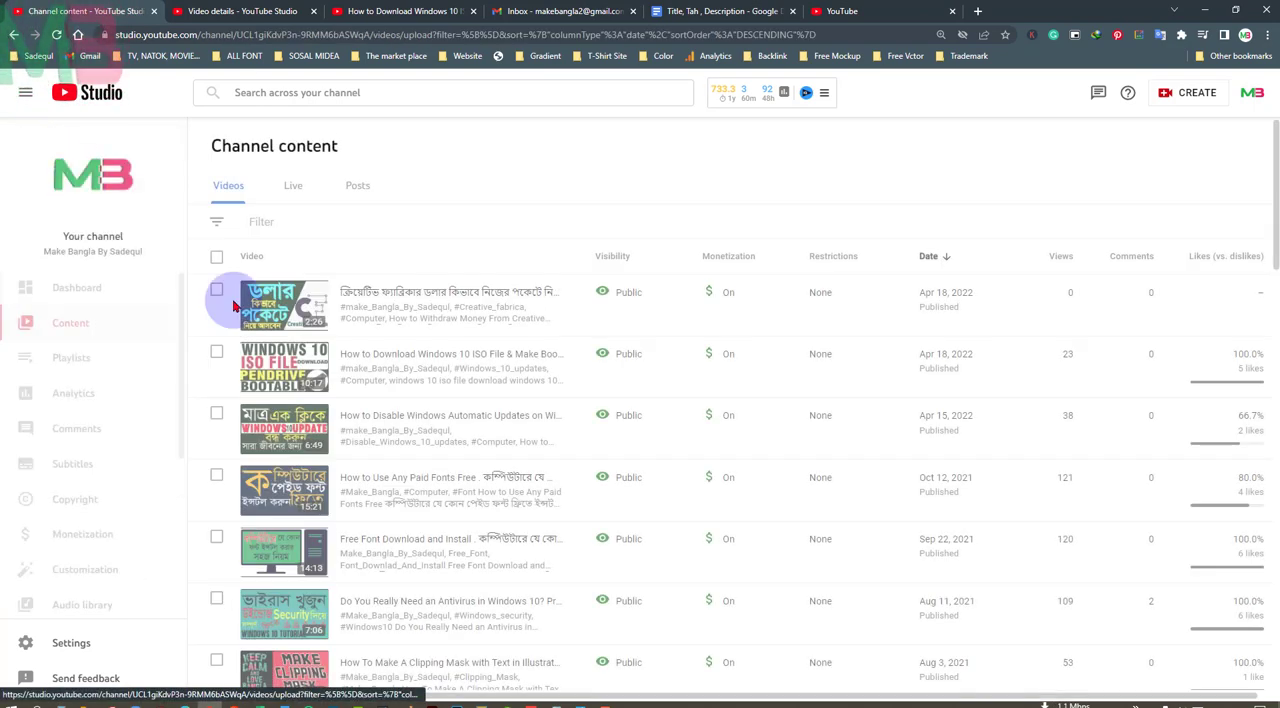